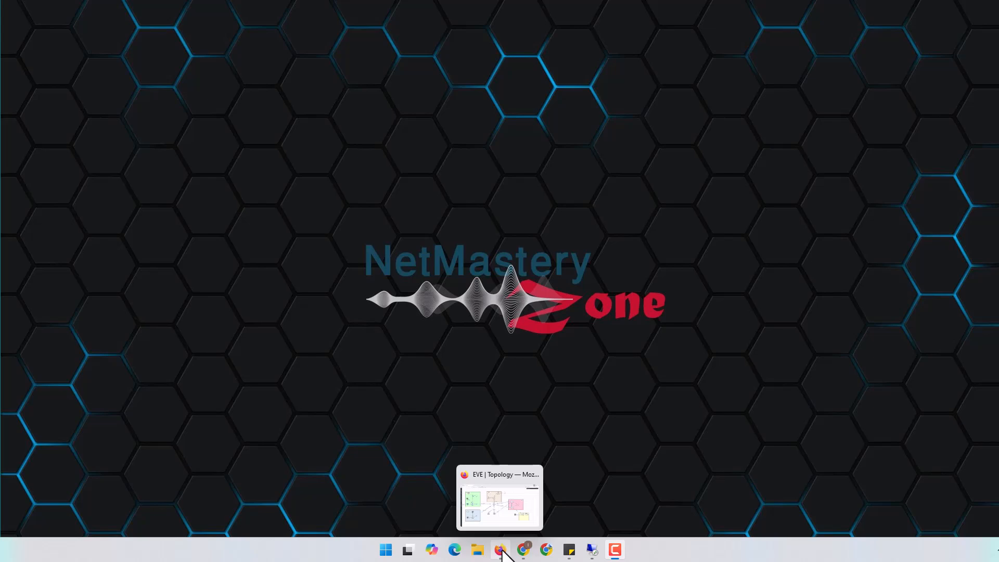
# Show the EVE-NG lab topology in Firefox after glancing at the FortiGate login in Chrome
pyautogui.click(501, 550)
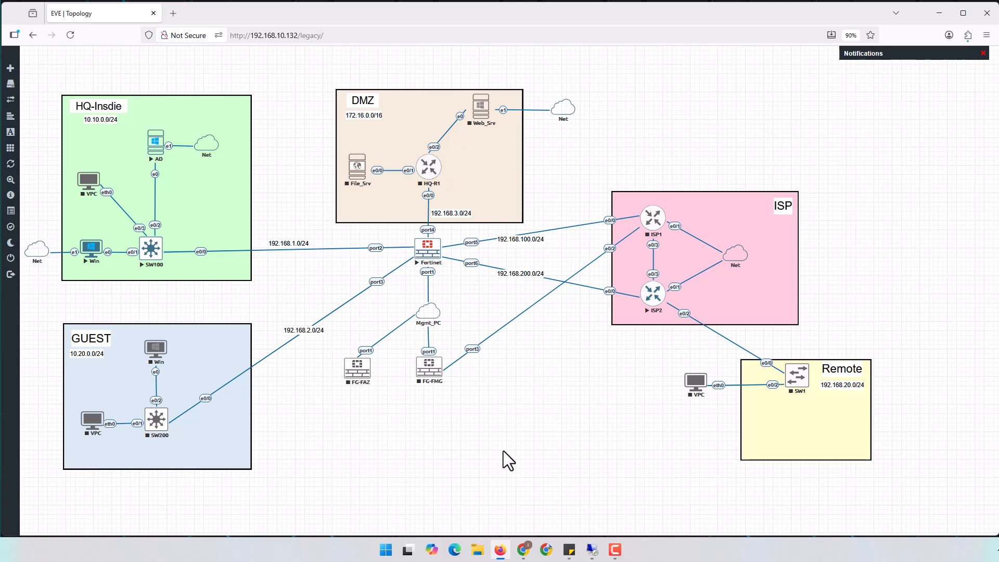
pyautogui.click(523, 549)
pyautogui.click(526, 307)
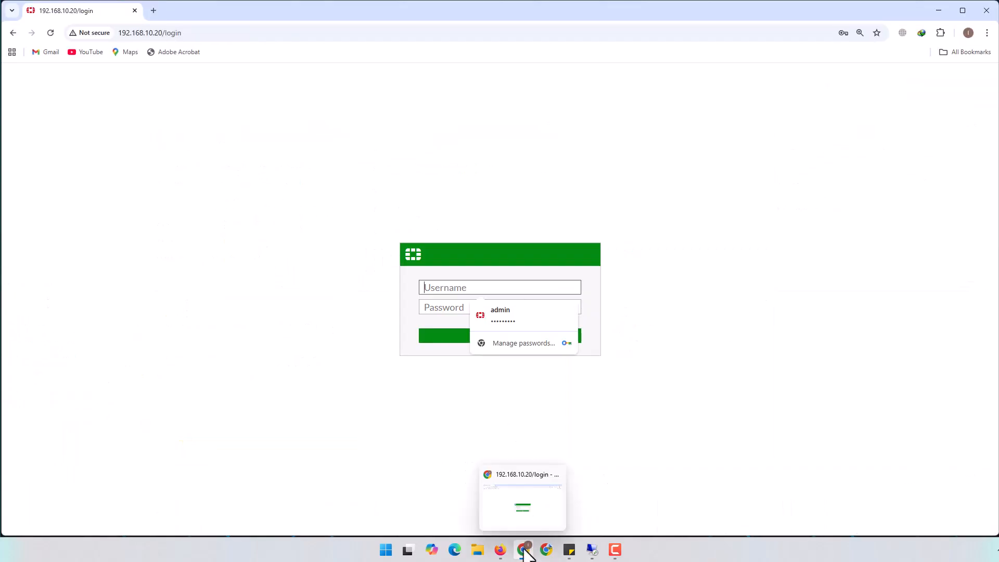
pyautogui.click(499, 549)
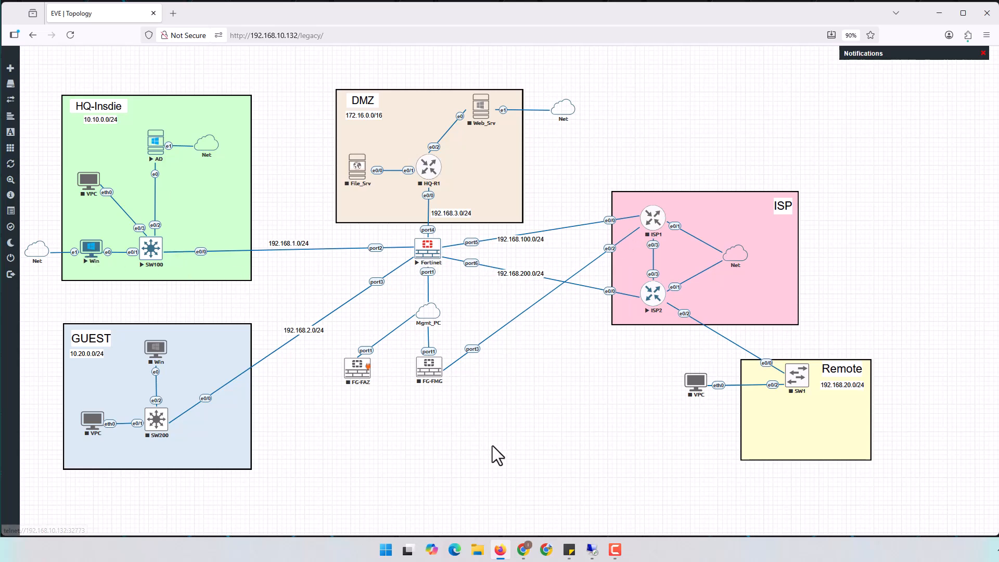
# Bring the remote Windows 10 session forward and launch Google Chrome there
pyautogui.moveTo(592, 550)
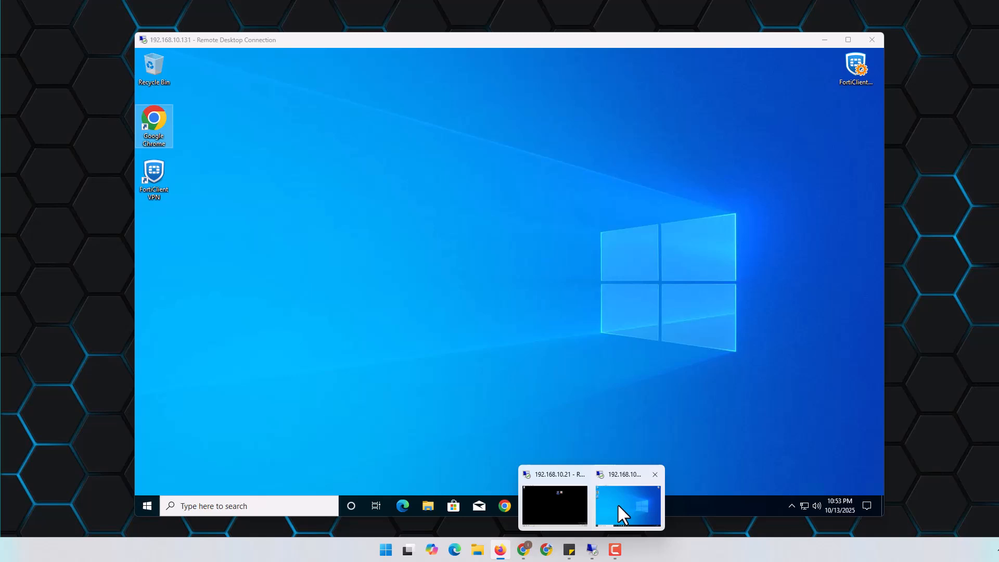
pyautogui.click(617, 503)
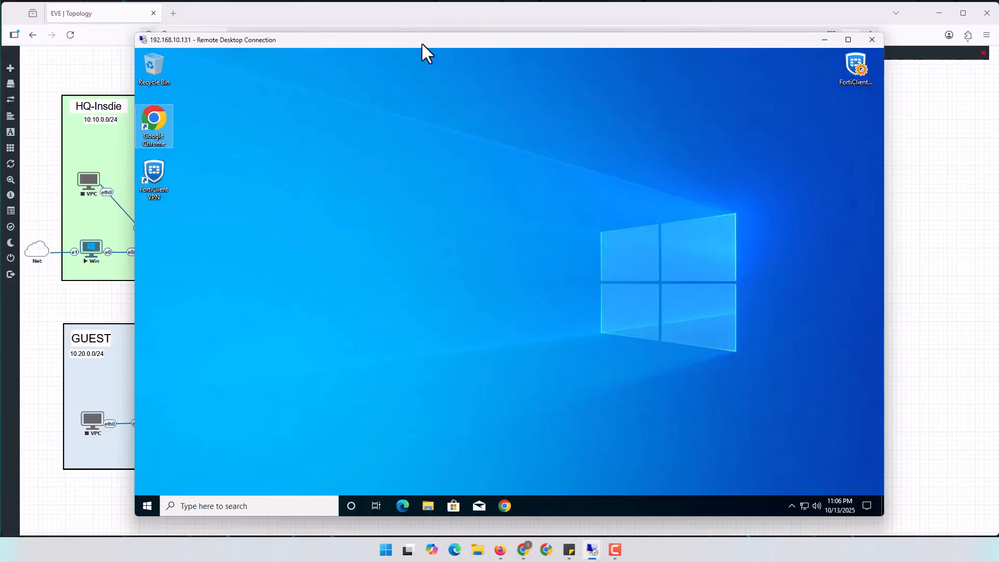
pyautogui.moveTo(421, 43); pyautogui.dragTo(452, 42)
pyautogui.doubleClick(193, 133)
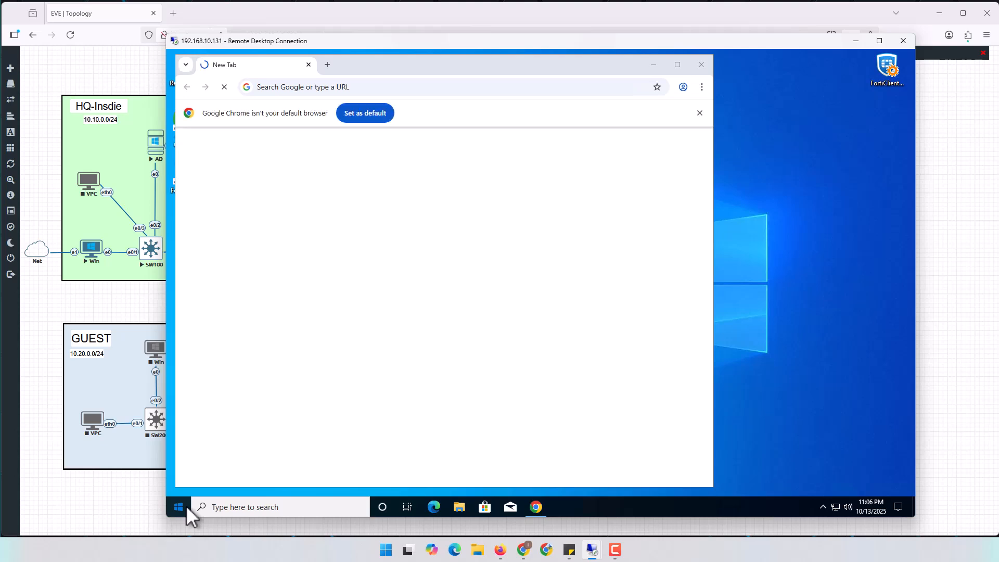
# Open Command Prompt via a 'cmd' Start search and hide Chrome
pyautogui.click(186, 505)
pyautogui.write('cmd')
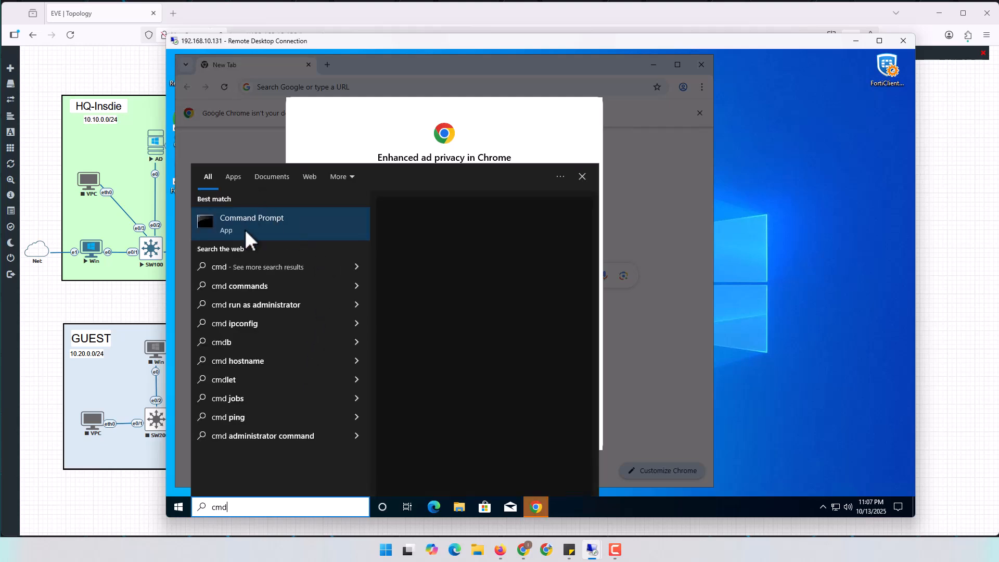
pyautogui.click(253, 229)
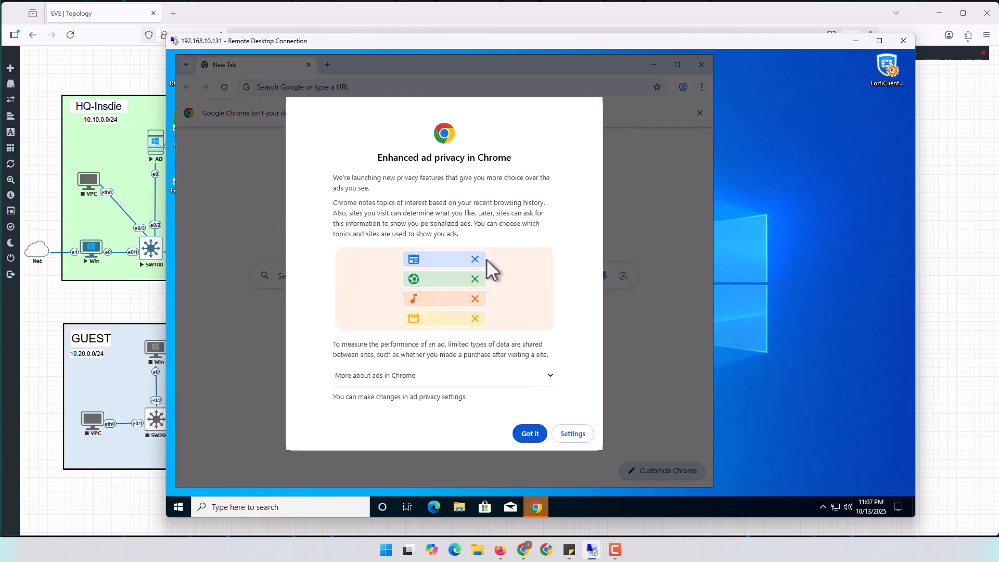
pyautogui.click(535, 435)
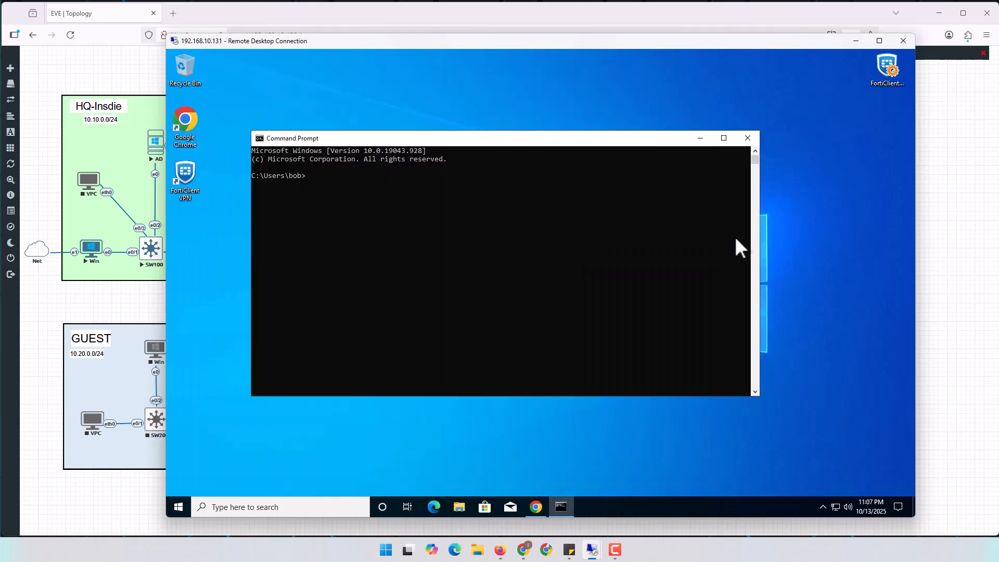
pyautogui.click(734, 236)
pyautogui.write('ping www.google.com -t')
pyautogui.press('Return')
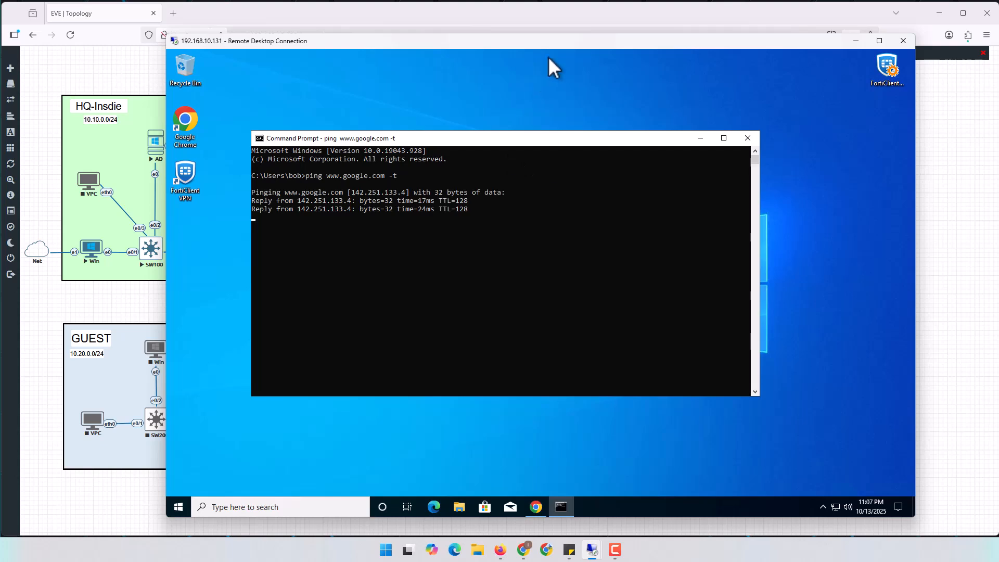
pyautogui.moveTo(564, 45); pyautogui.dragTo(634, 47)
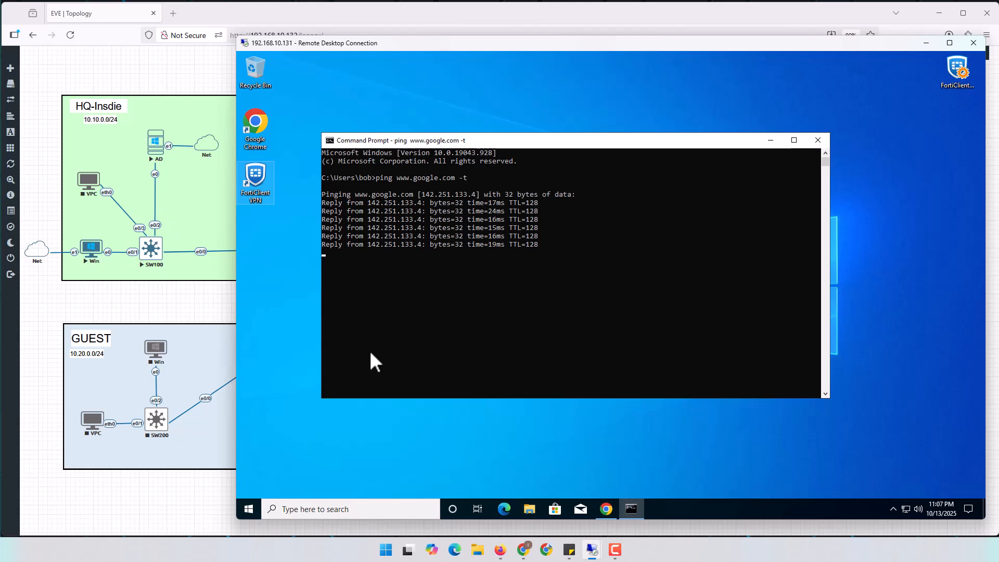
# Load yahoo.com in the remote Chrome by entering 'yahoo' in the address bar
pyautogui.click(249, 509)
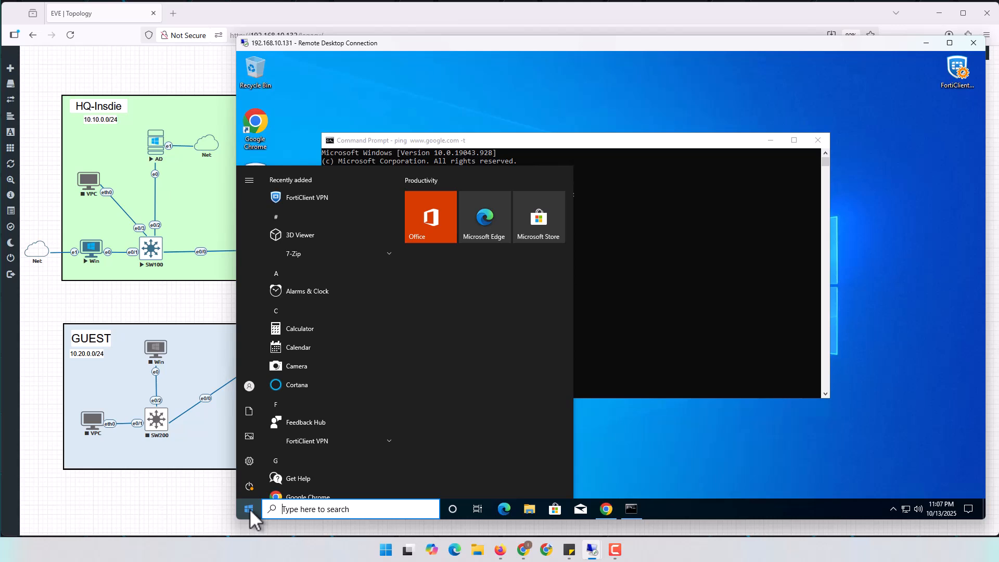
pyautogui.click(250, 386)
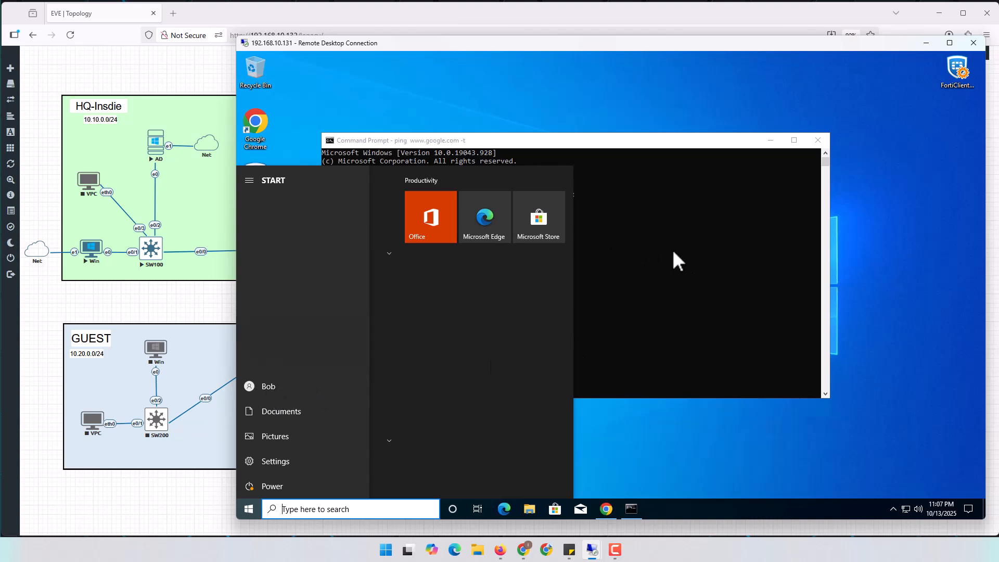
pyautogui.click(650, 446)
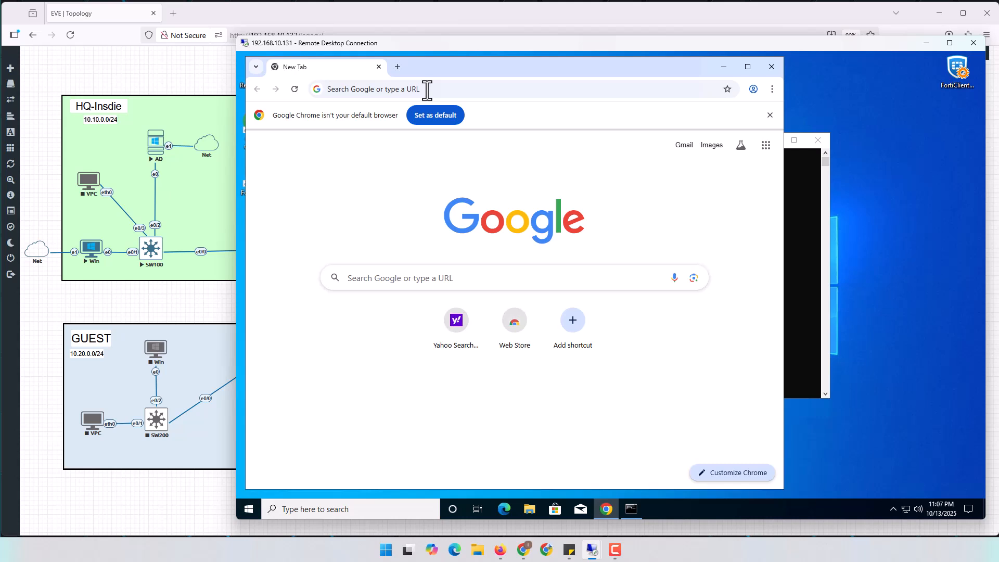
pyautogui.click(427, 90)
pyautogui.write('yahoo')
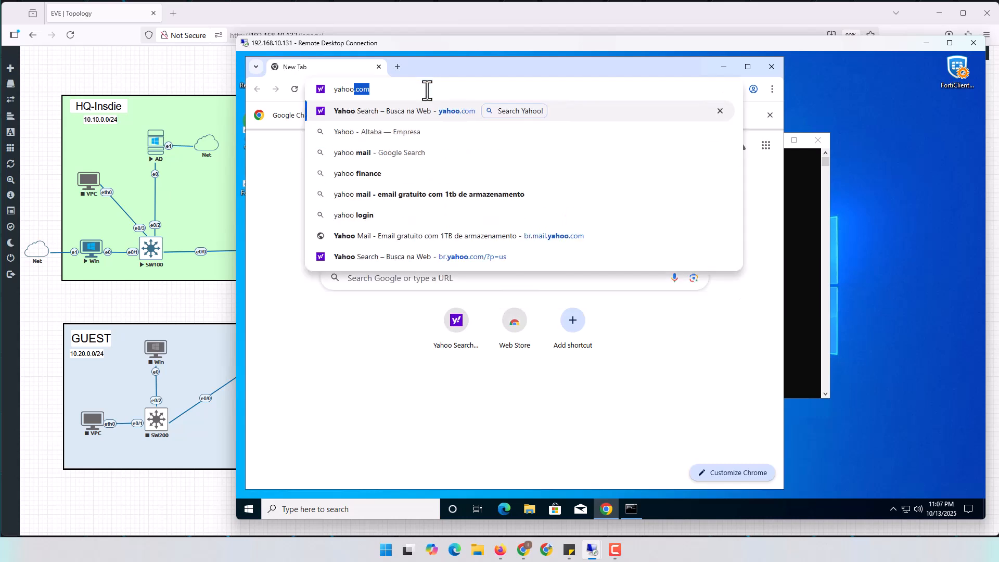
pyautogui.press('Return')
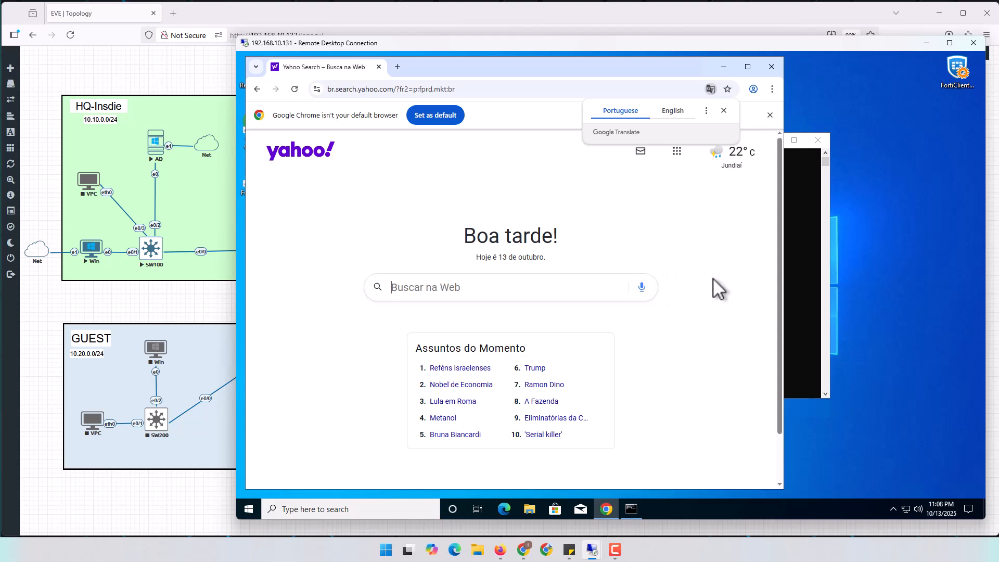
# Log in to the FortiGate at 192.168.10.20 with the saved admin login and PIN
pyautogui.click(923, 42)
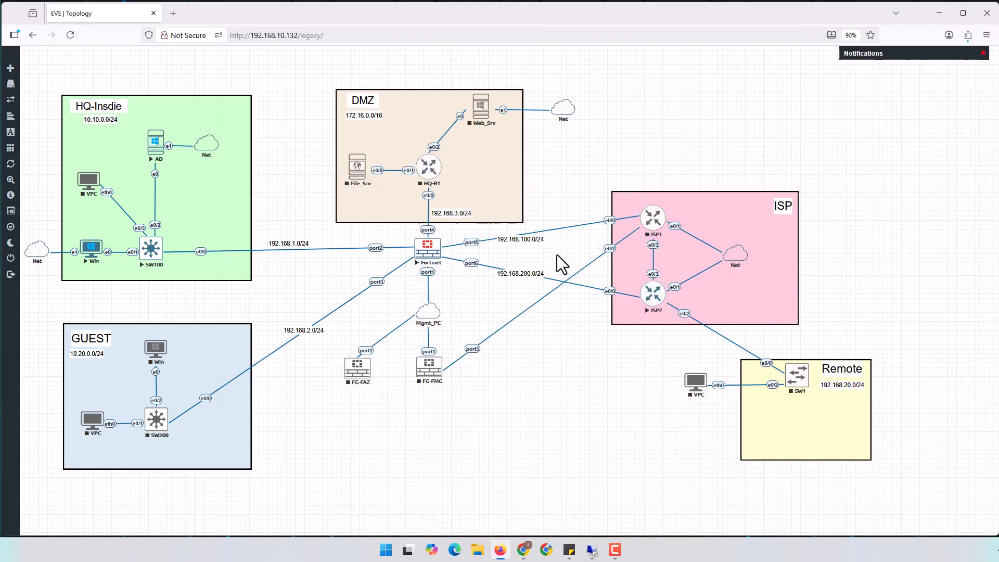
pyautogui.click(939, 14)
pyautogui.moveTo(523, 549)
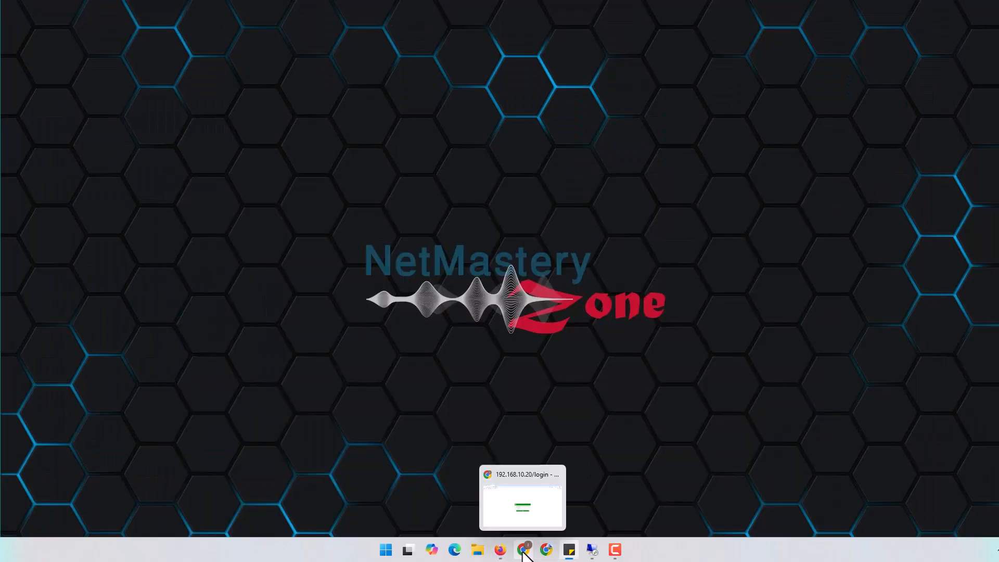
pyautogui.click(523, 509)
pyautogui.click(464, 286)
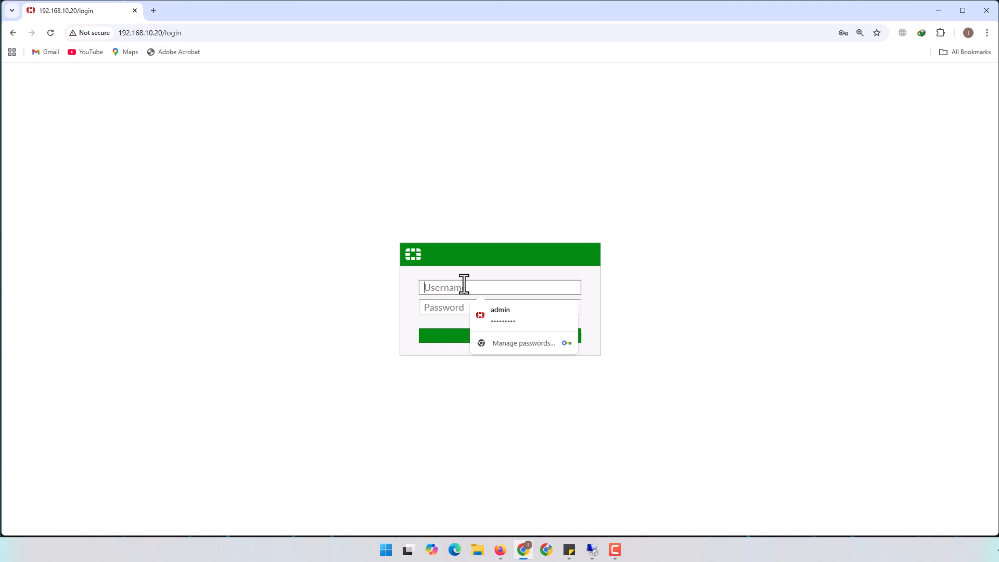
pyautogui.click(500, 316)
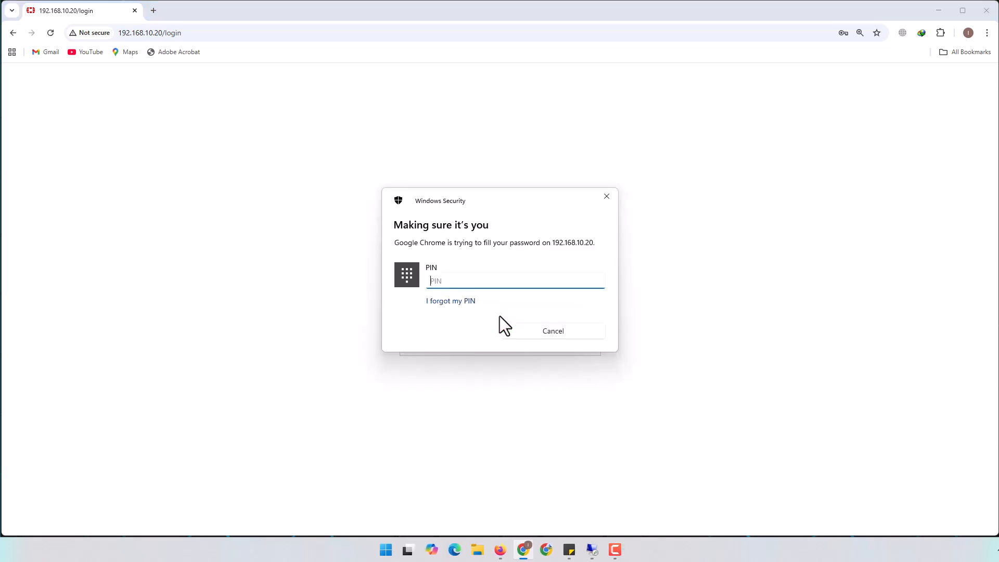
pyautogui.write('••••')
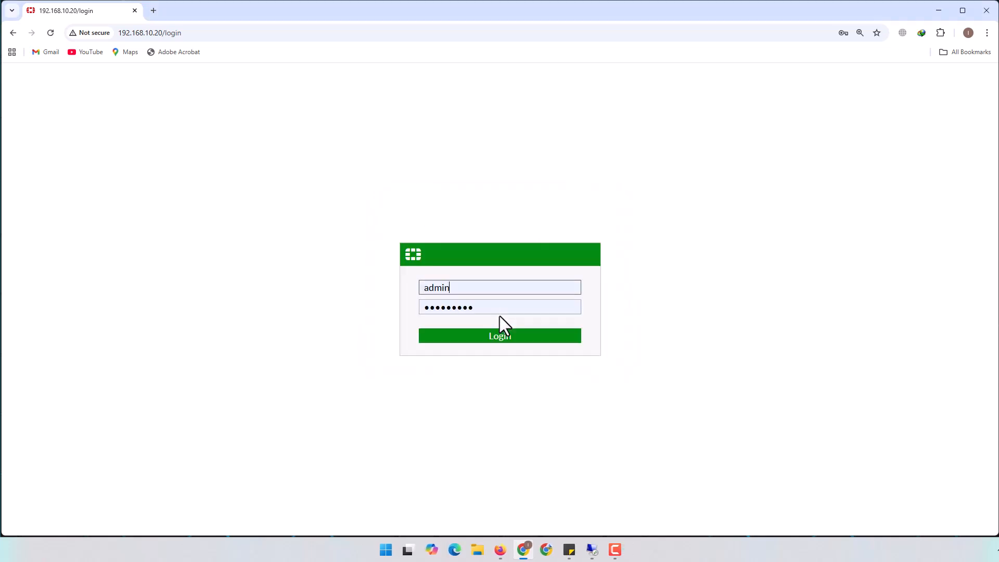
pyautogui.click(494, 337)
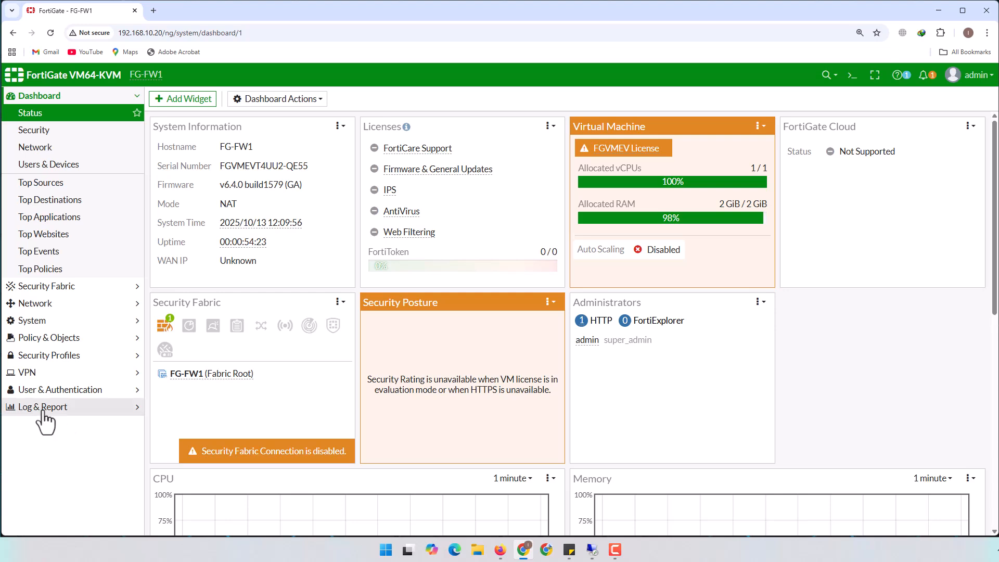
# View the Forward Traffic log, refresh it, and select the 12:10:02 entry
pyautogui.click(43, 407)
pyautogui.click(52, 251)
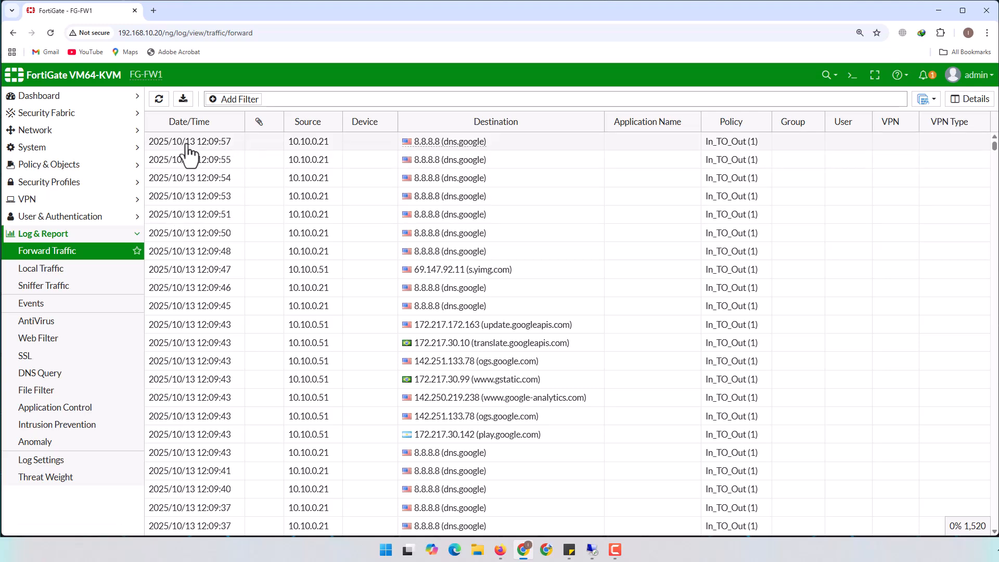
pyautogui.click(159, 99)
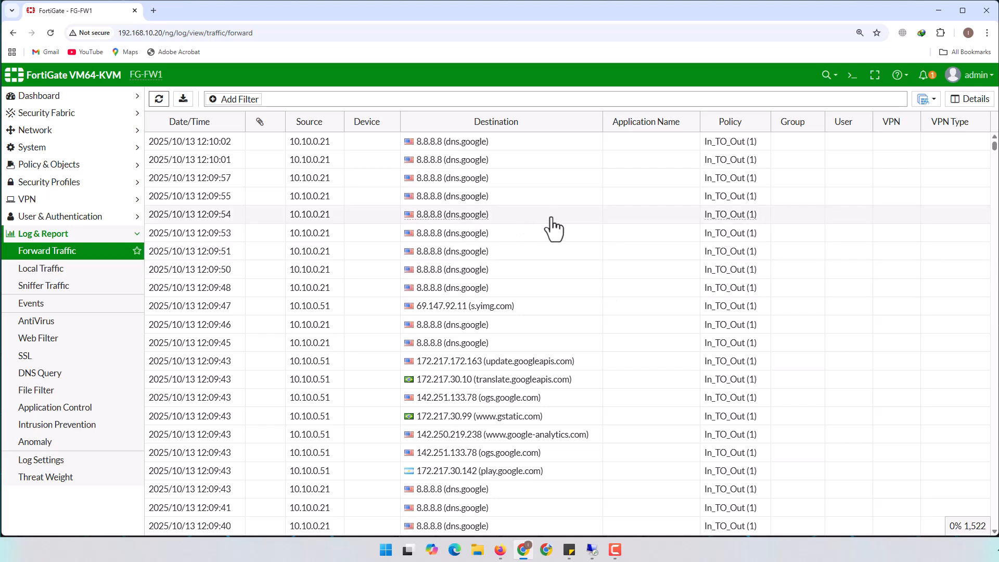
pyautogui.click(849, 141)
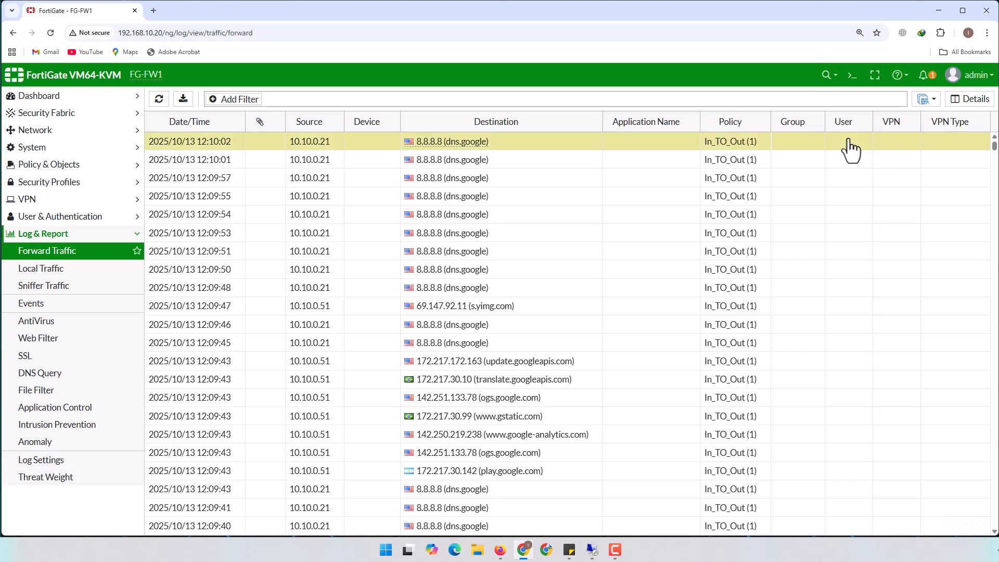
# Minimize the FortiGate browser window to the desktop
pyautogui.moveTo(593, 550)
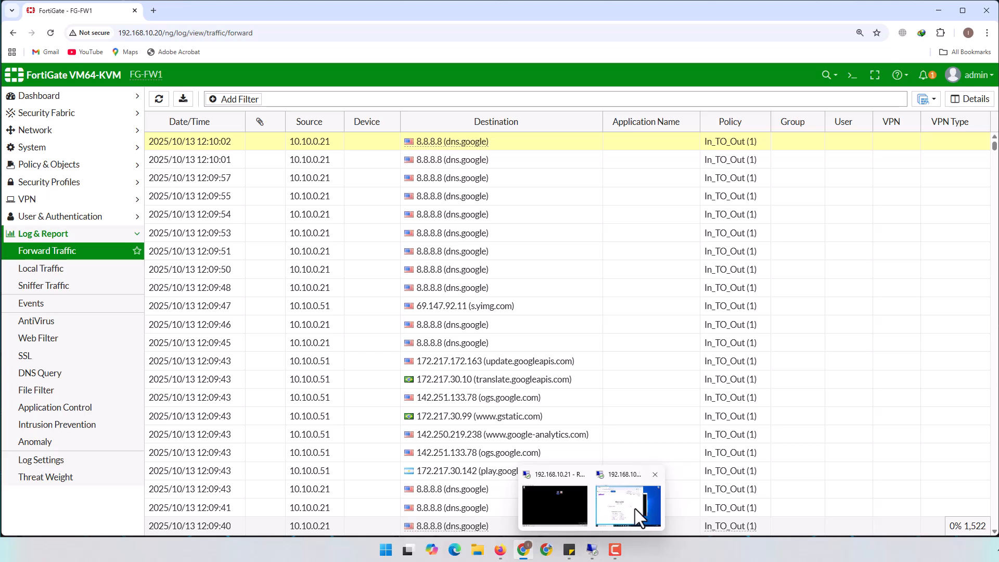
pyautogui.moveTo(638, 517)
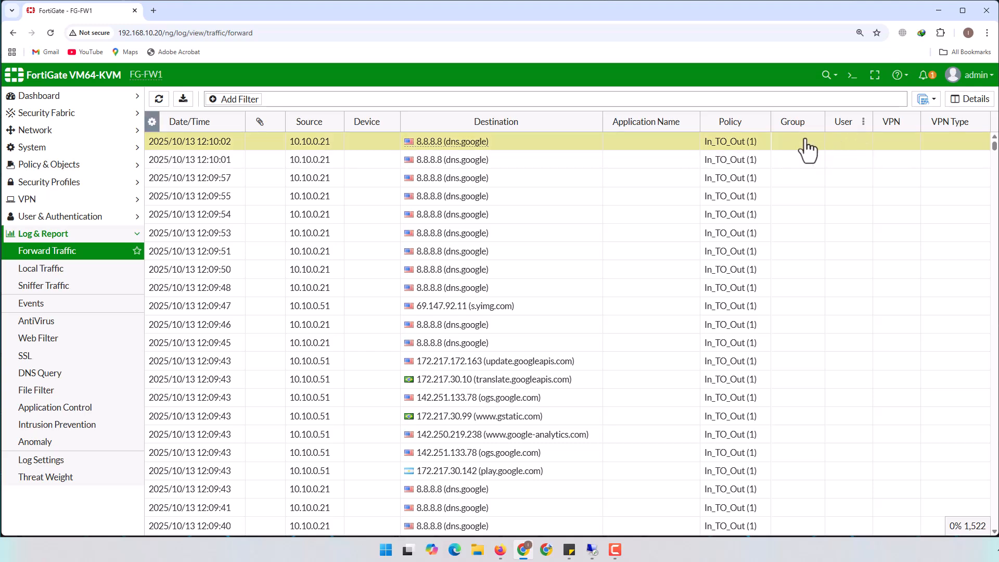
pyautogui.click(938, 11)
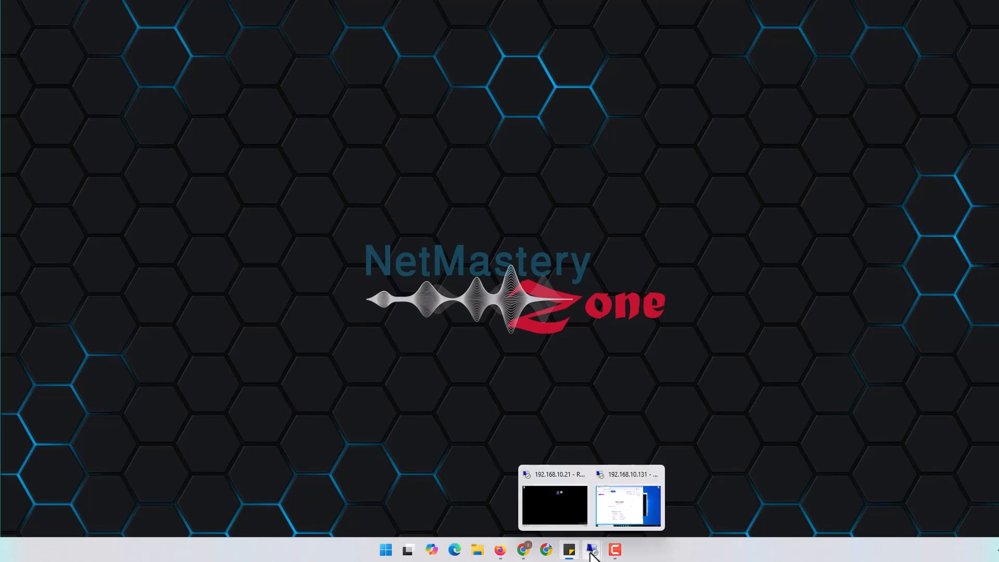
# Restore the EVE-NG topology browser from the taskbar
pyautogui.click(500, 550)
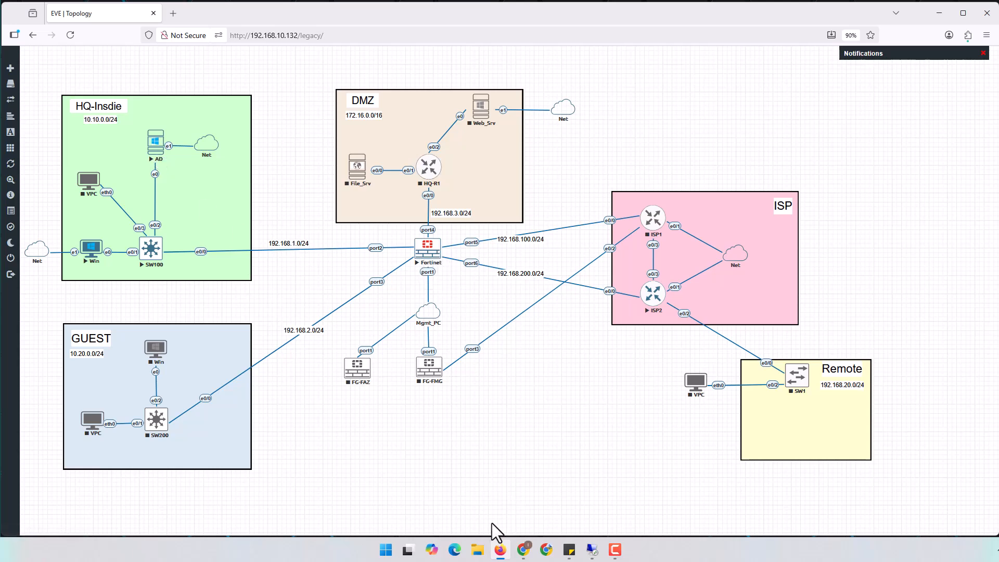
# Bring the 192.168.10.21 remote desktop session to the front
pyautogui.click(500, 549)
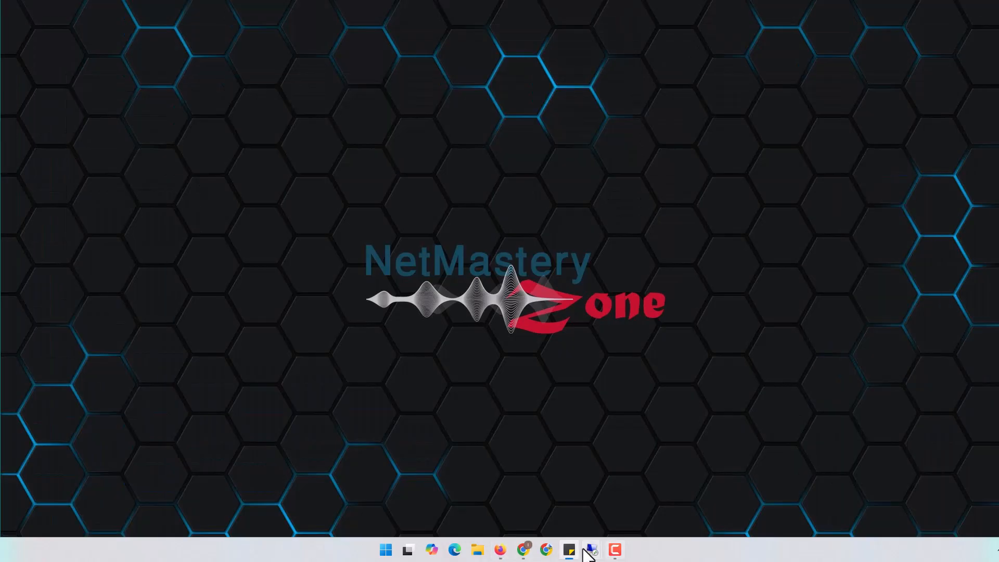
pyautogui.moveTo(590, 552)
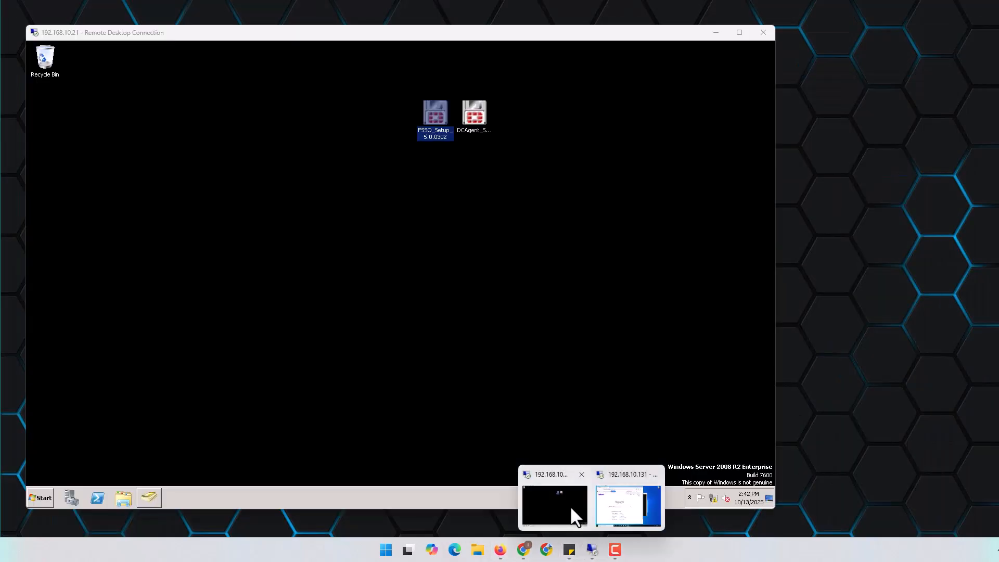
pyautogui.click(570, 504)
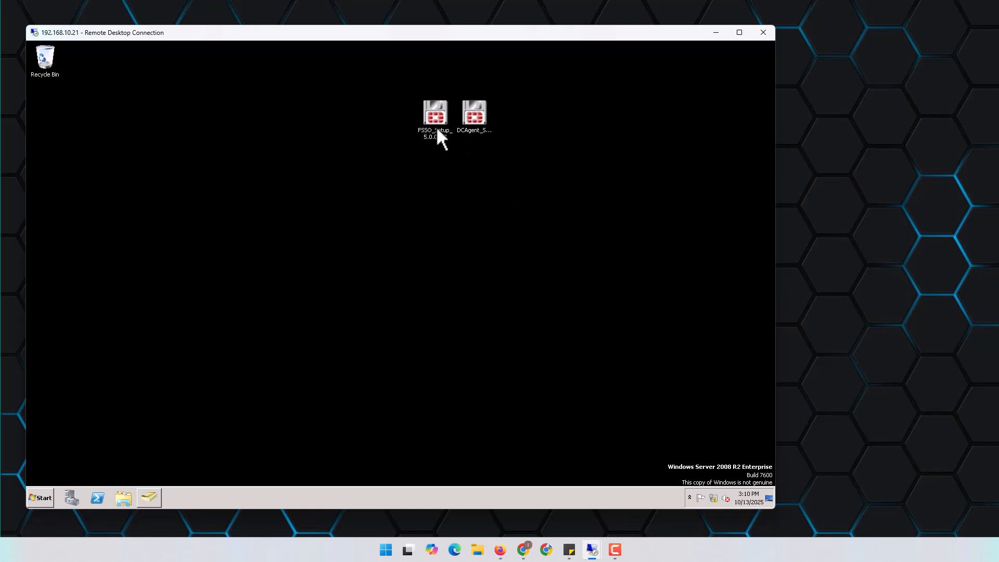
# Launch the FSSO_Setup collector agent installer on the remote desktop
pyautogui.click(460, 130)
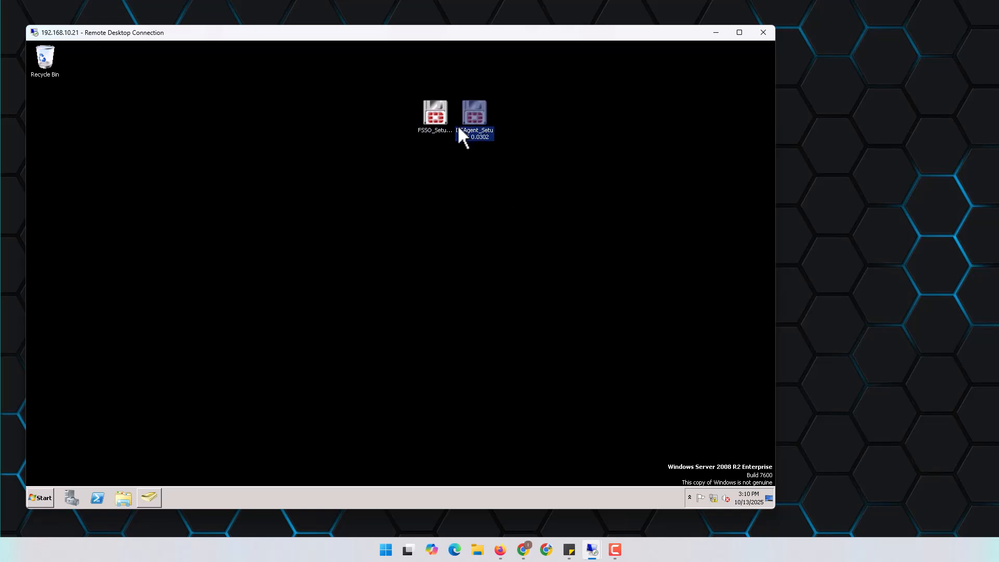
pyautogui.click(438, 134)
pyautogui.click(479, 119)
pyautogui.click(435, 119)
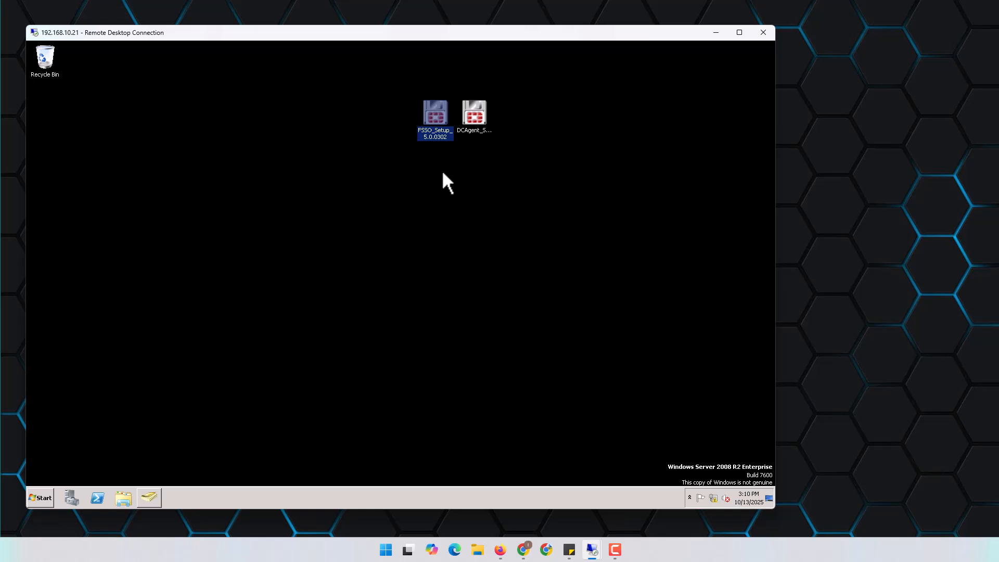
pyautogui.doubleClick(433, 116)
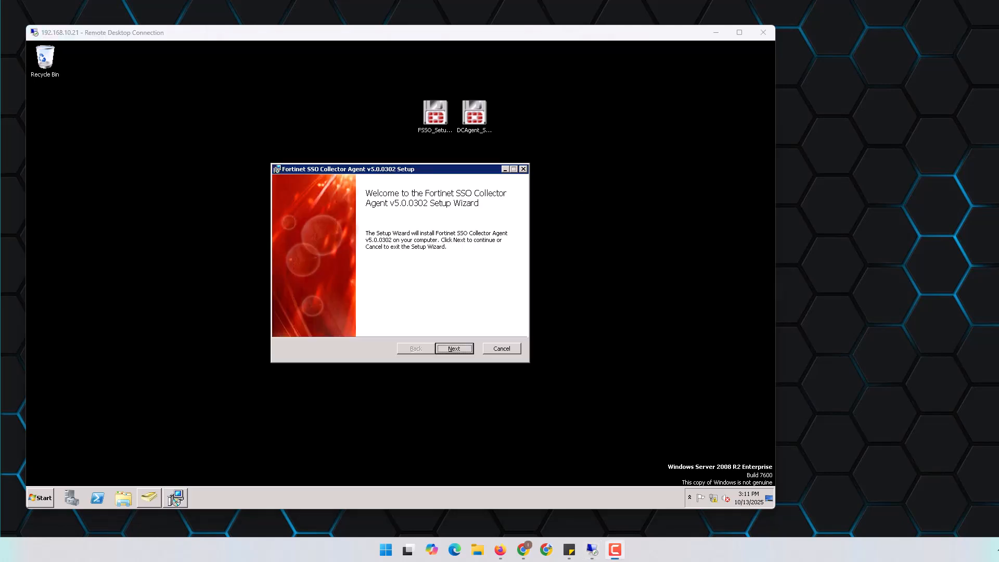
# Accept the collector agent license and keep the default installation folder
pyautogui.click(462, 348)
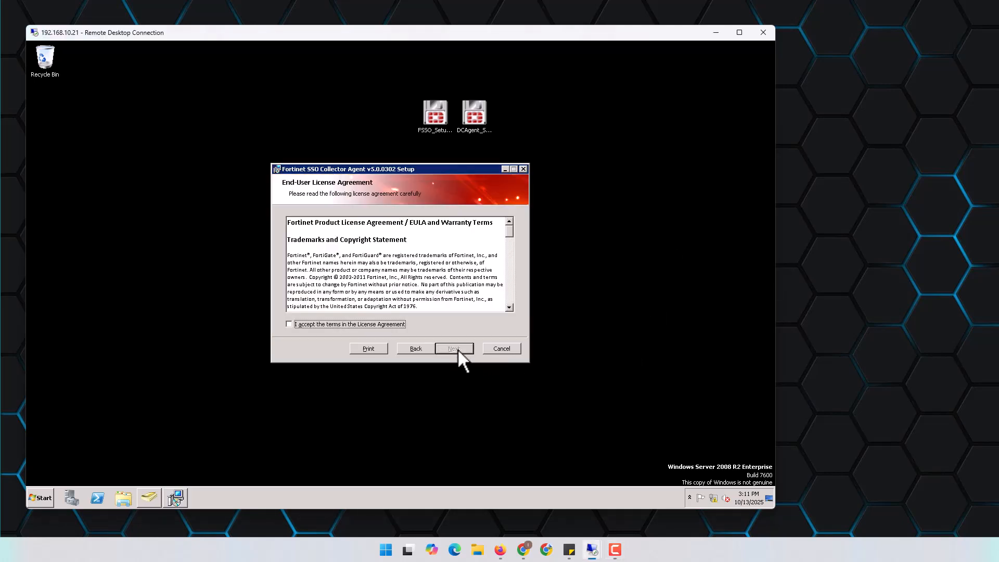
pyautogui.click(302, 325)
pyautogui.click(453, 348)
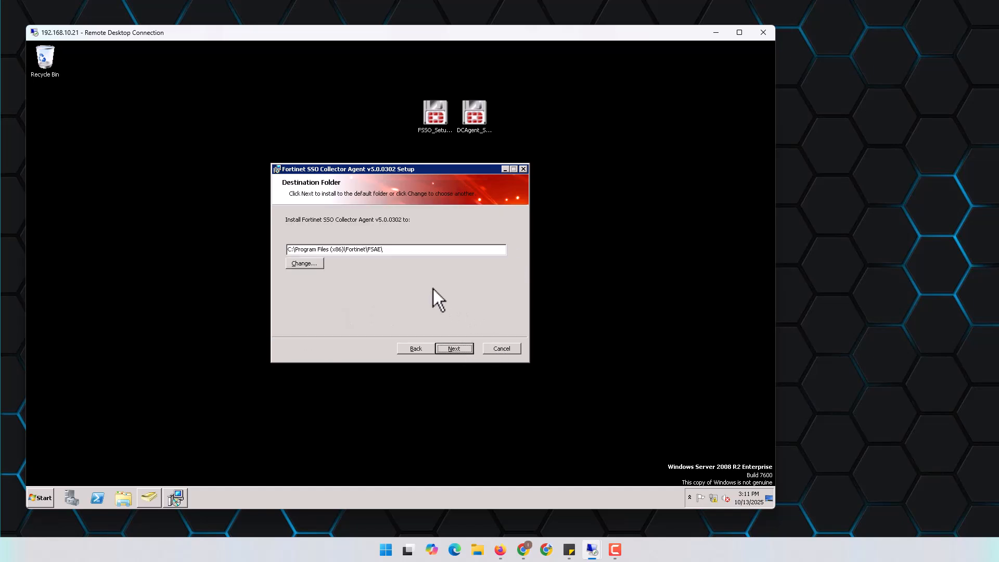
pyautogui.click(460, 348)
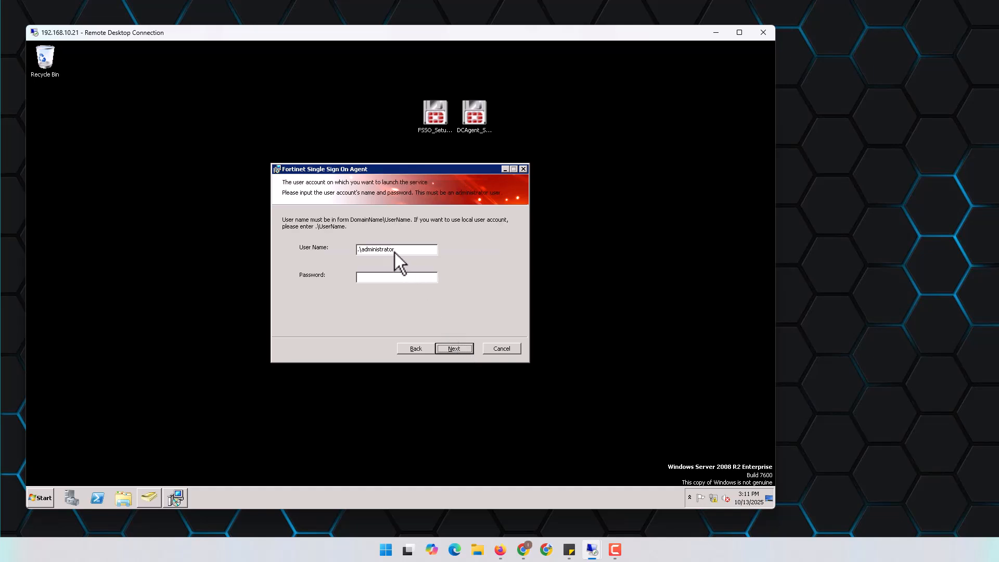
# Set the service account to the nmz.local domain user and enter its password
pyautogui.click(360, 248)
pyautogui.press('BackSpace')
pyautogui.press('BackSpace')
pyautogui.write('nmz\\.local')
pyautogui.click(434, 249)
pyautogui.write('****')
pyautogui.click(464, 352)
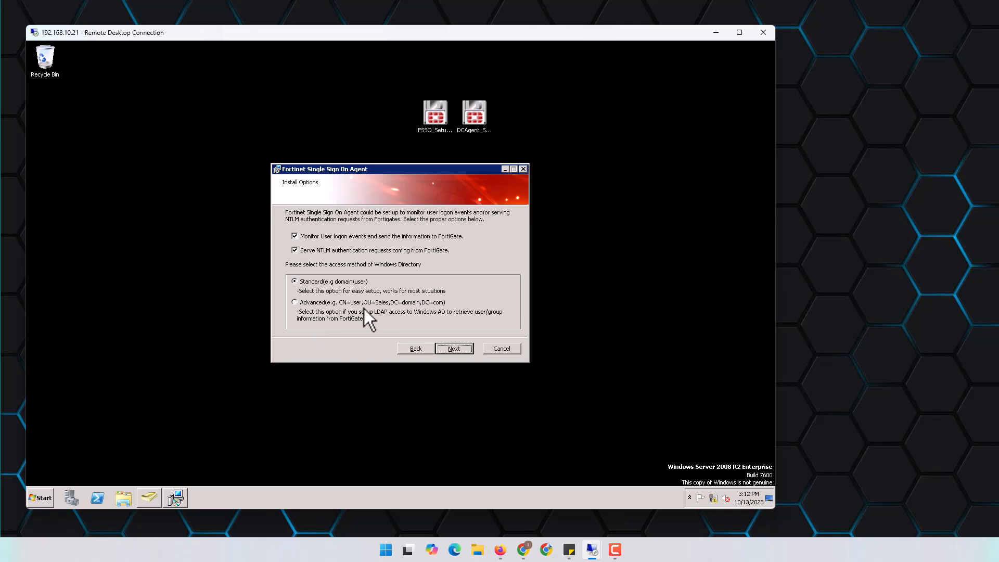
# Choose Advanced directory access, install, and finish without launching the DC Agent wizard
pyautogui.click(311, 305)
pyautogui.click(455, 348)
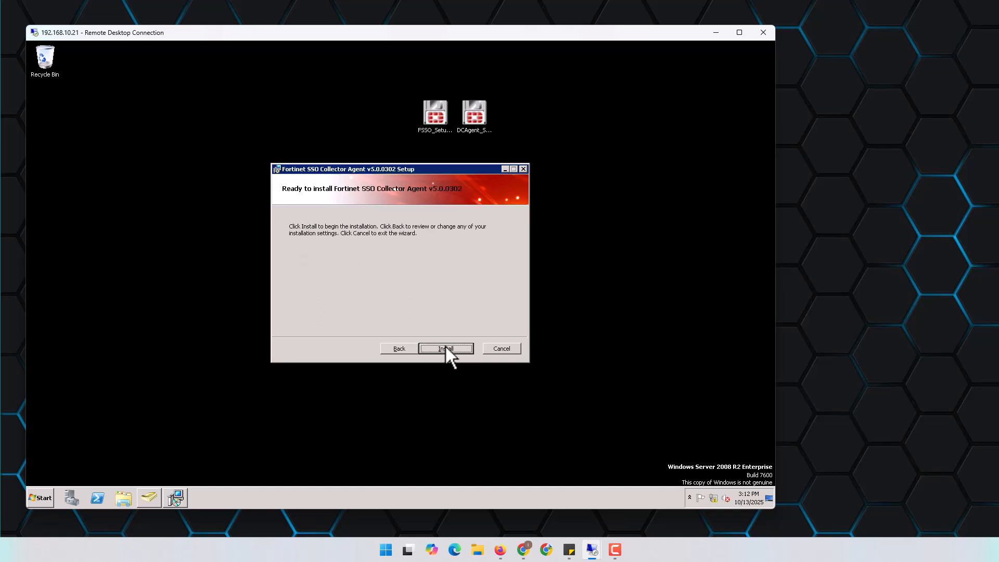
pyautogui.click(445, 348)
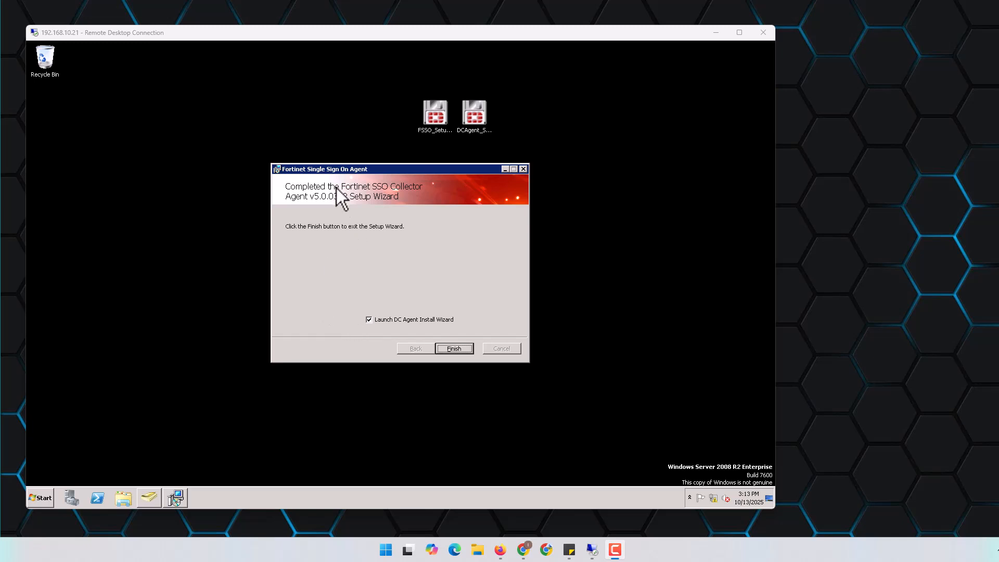
pyautogui.click(430, 126)
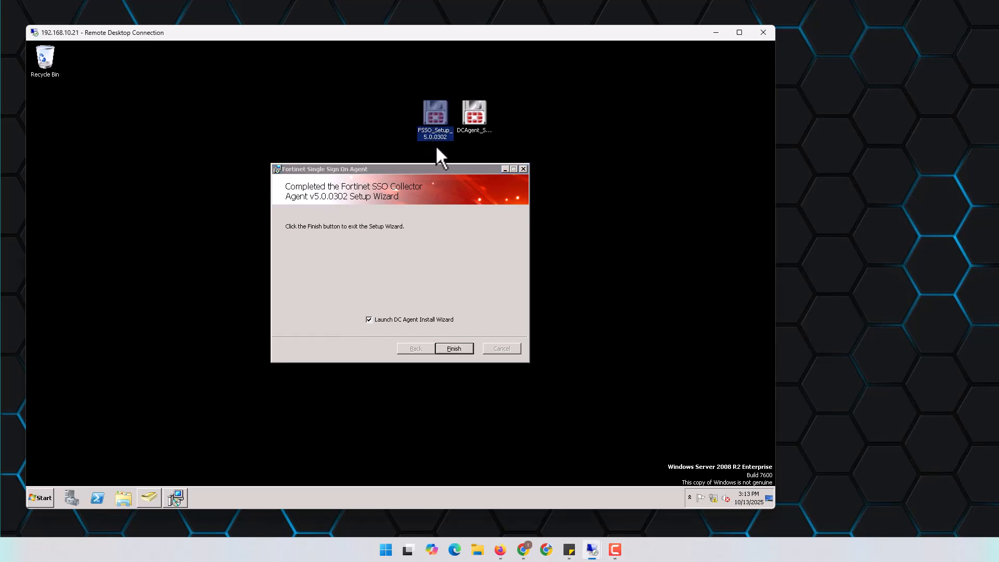
pyautogui.click(394, 320)
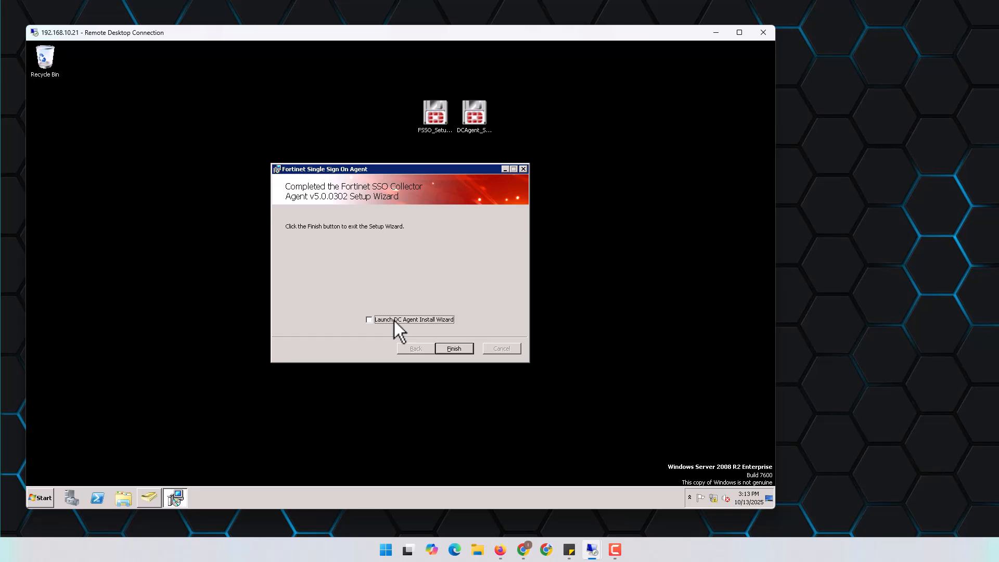
pyautogui.click(454, 348)
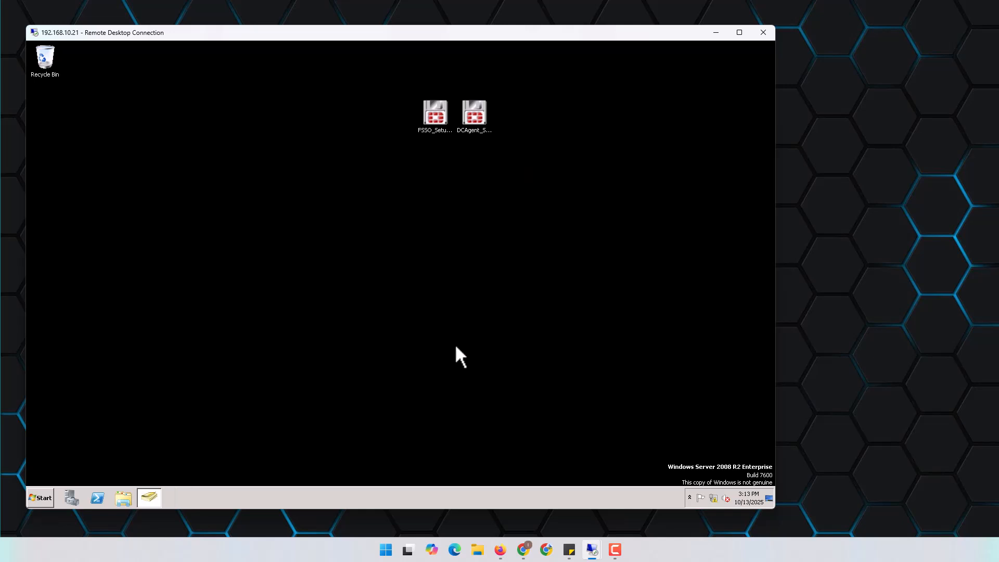
# Launch DCAgent_Setup, accept the license, and keep the default installation folder
pyautogui.click(475, 120)
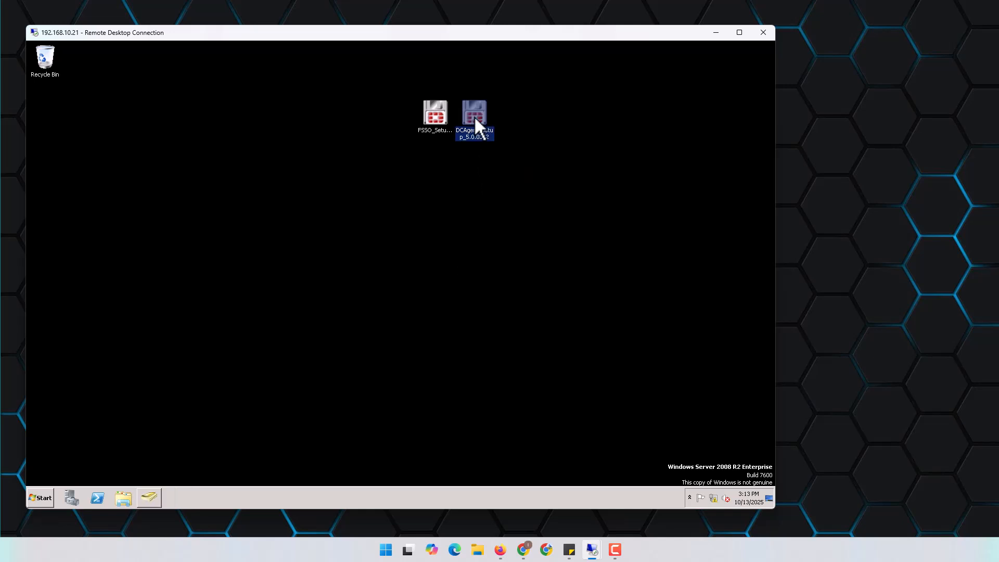
pyautogui.doubleClick(484, 121)
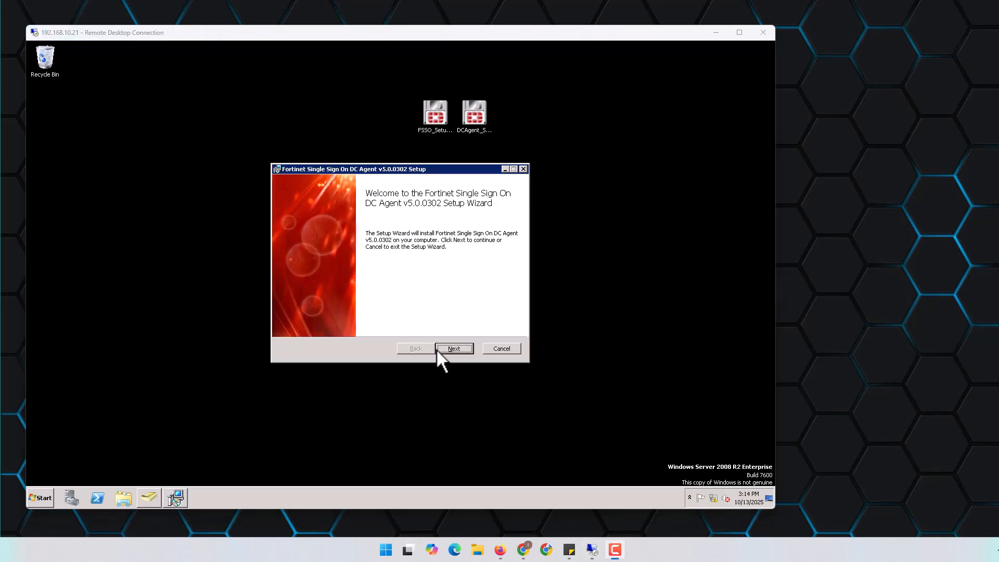
pyautogui.click(440, 348)
pyautogui.click(306, 323)
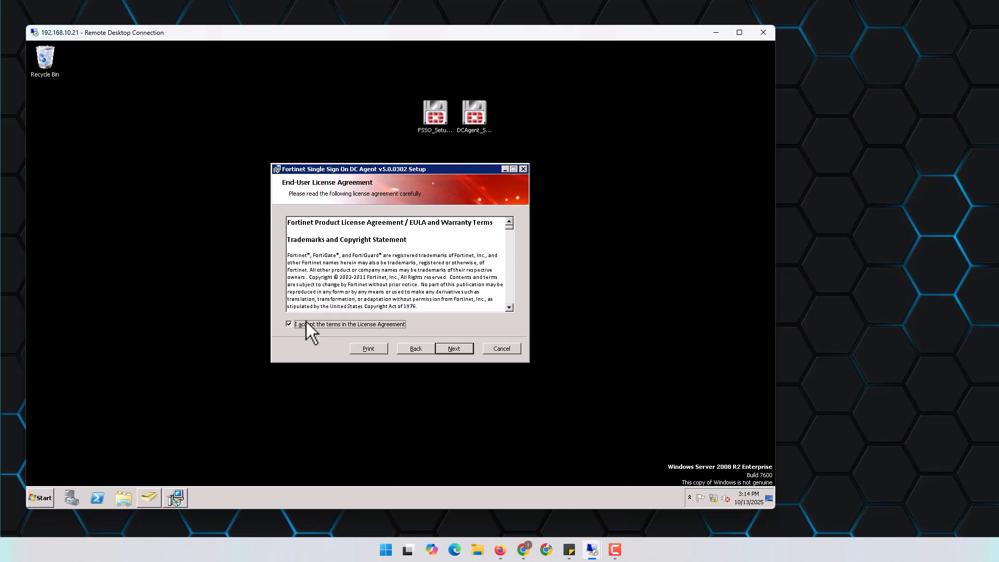
pyautogui.click(461, 349)
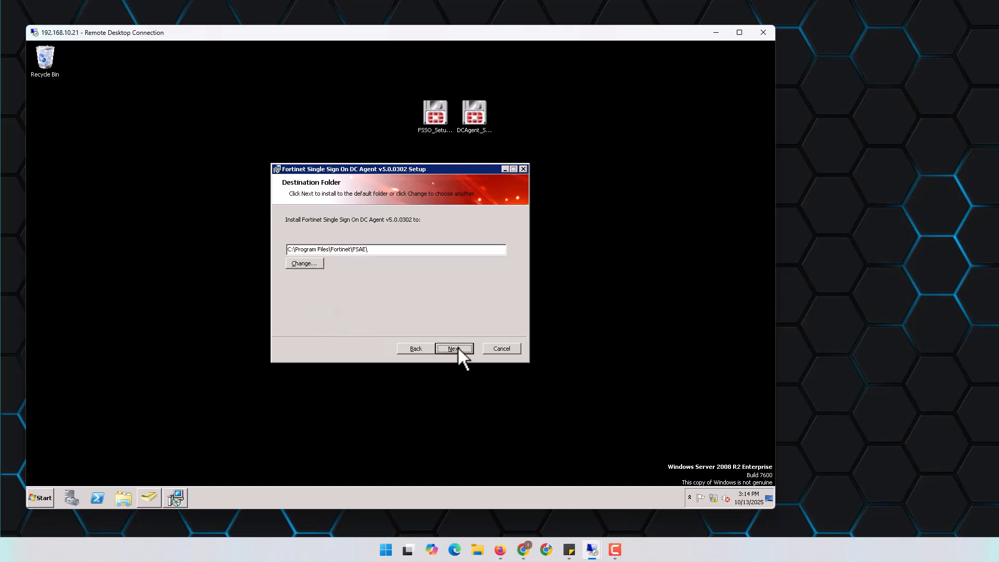
pyautogui.click(459, 351)
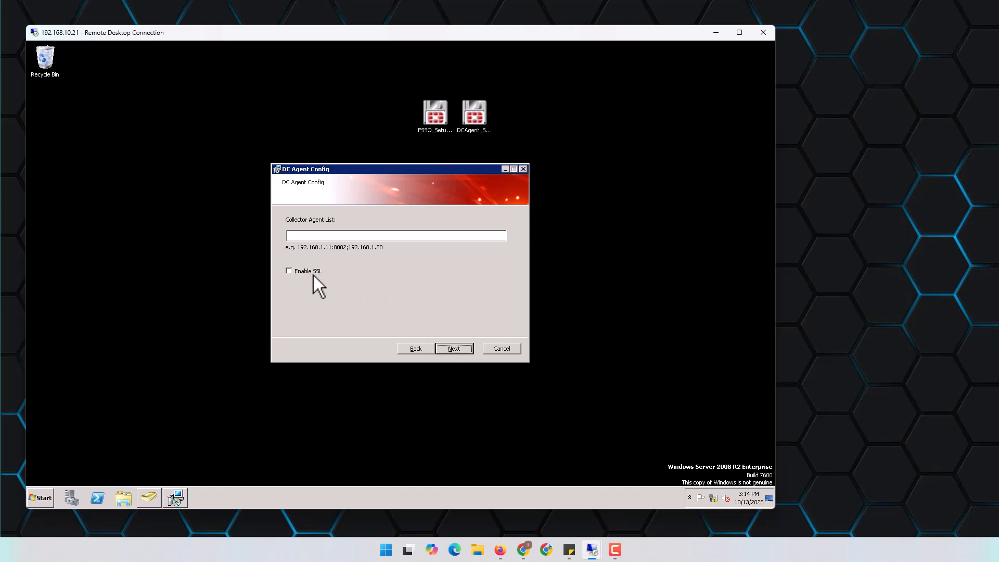
# Add collector agent 10.10.0.21 to the Collector Agent List and install the DC Agent
pyautogui.click(462, 346)
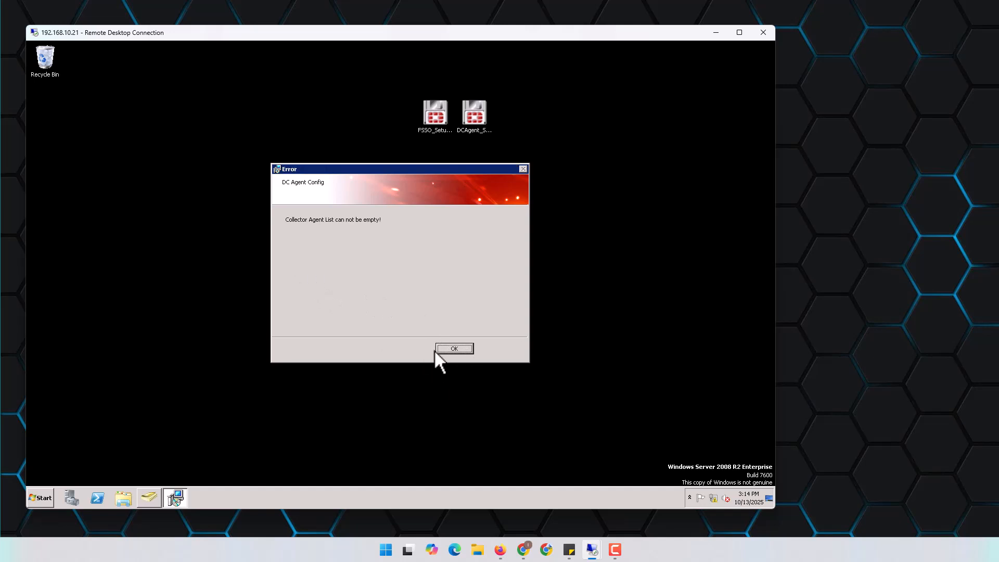
pyautogui.click(439, 350)
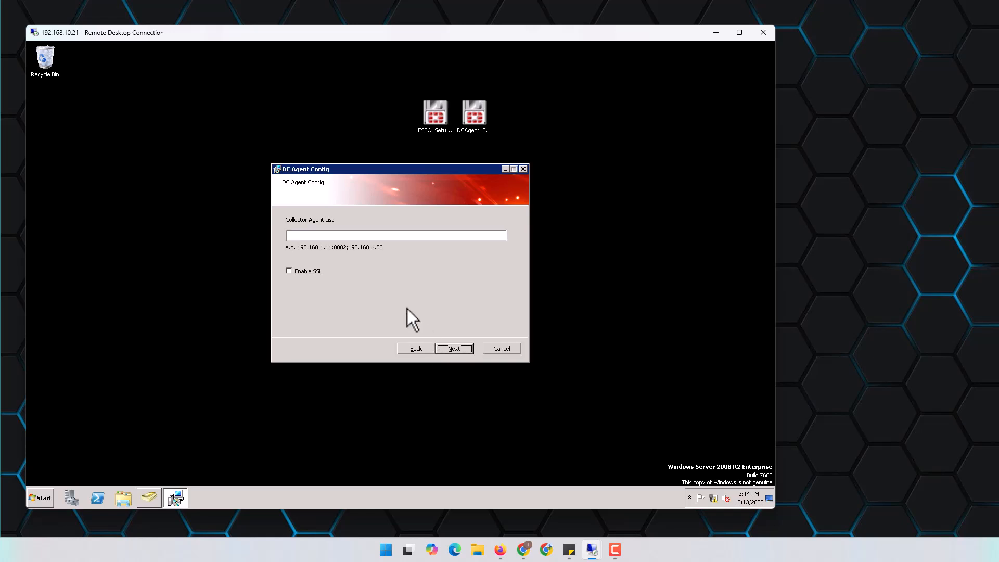
pyautogui.click(332, 237)
pyautogui.write('10.10.0.21')
pyautogui.moveTo(340, 239); pyautogui.dragTo(278, 235)
pyautogui.click(338, 237)
pyautogui.moveTo(324, 238); pyautogui.dragTo(260, 244)
pyautogui.click(456, 348)
pyautogui.click(455, 348)
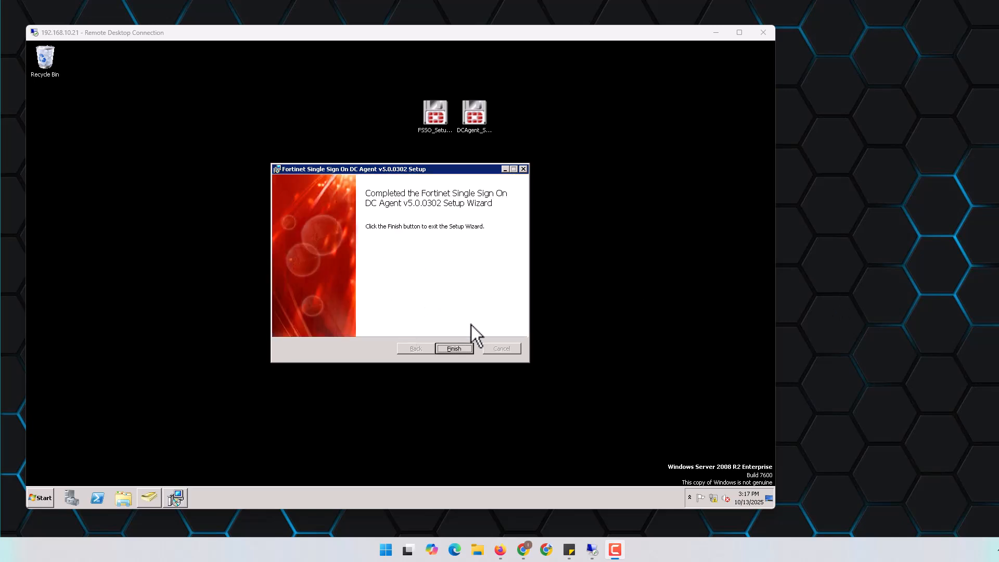
# Finish the DC Agent installer, restart the server, and dismiss the activation notices once it returns
pyautogui.click(459, 348)
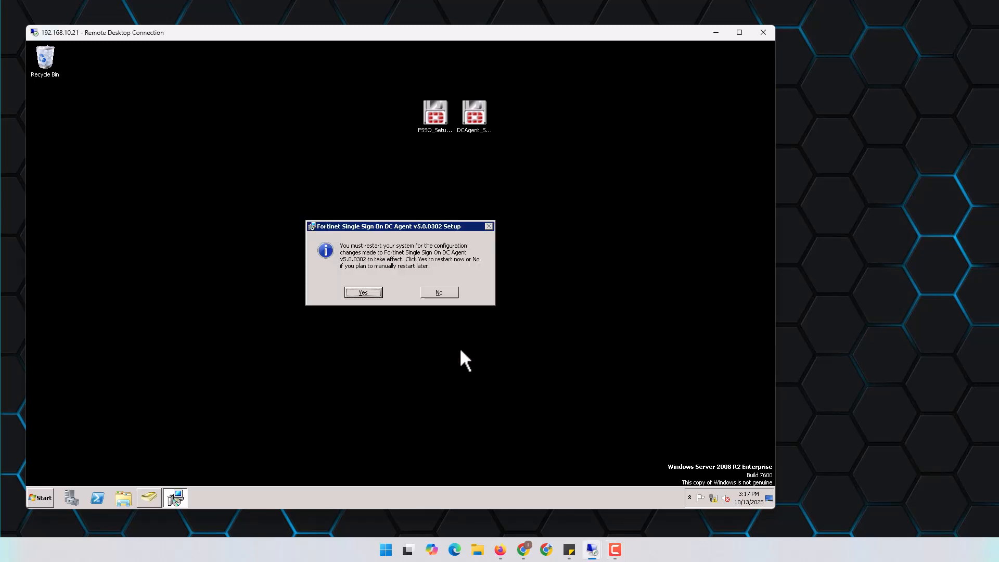
pyautogui.click(360, 292)
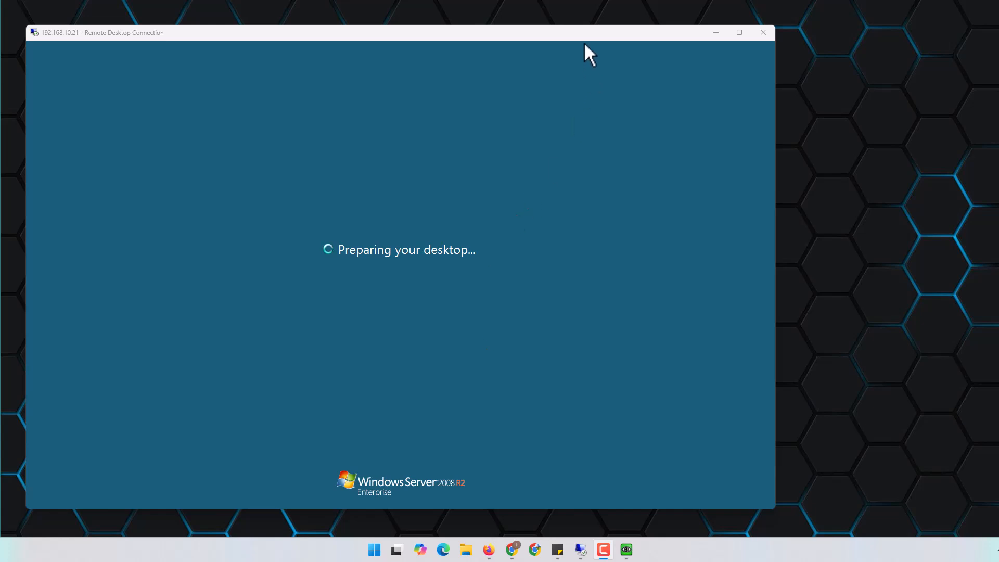
pyautogui.moveTo(586, 33); pyautogui.dragTo(652, 28)
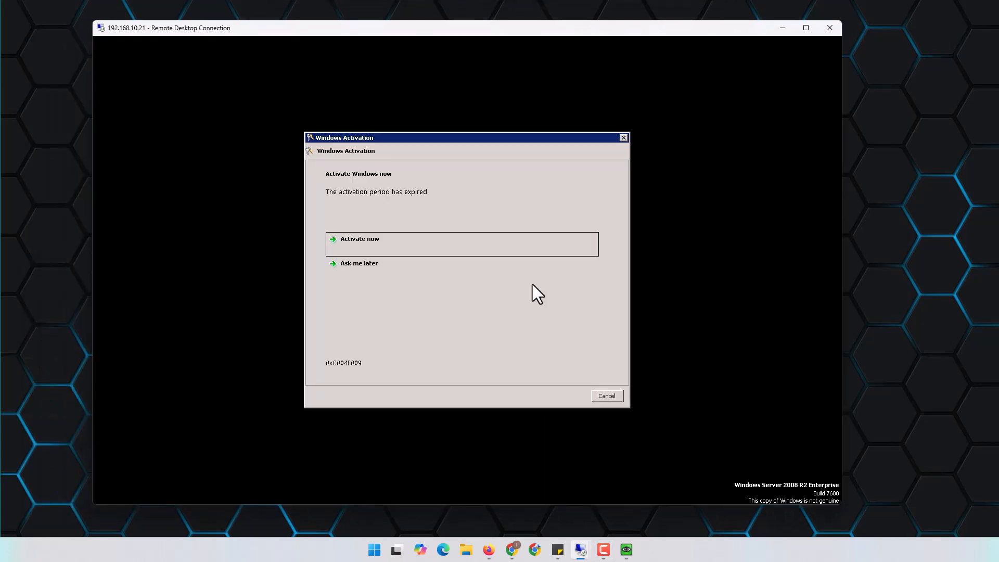
pyautogui.click(385, 270)
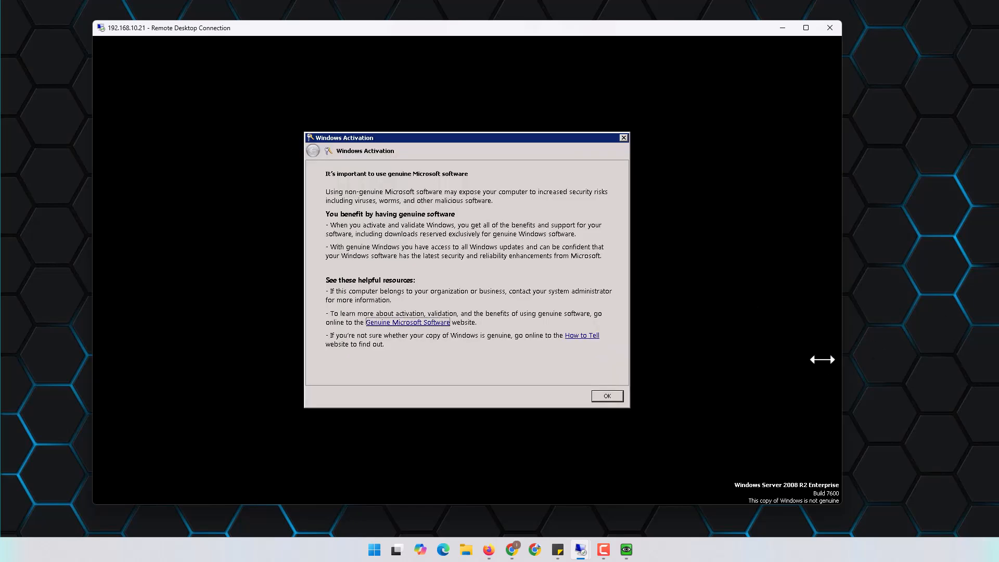
pyautogui.click(620, 398)
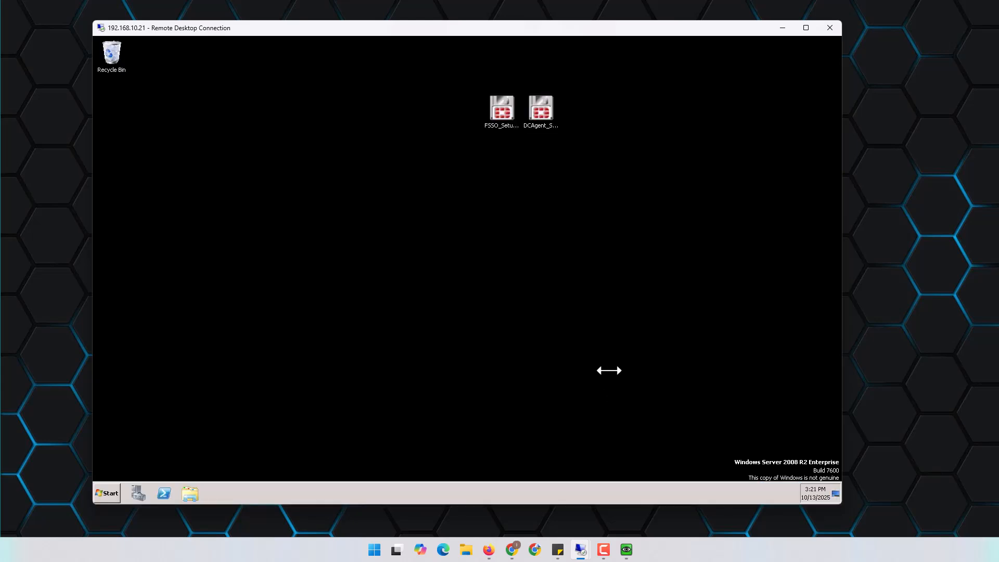
# Browse the Fortinet programs folder in the remote server's start menu, then close the menu
pyautogui.click(106, 493)
pyautogui.click(134, 452)
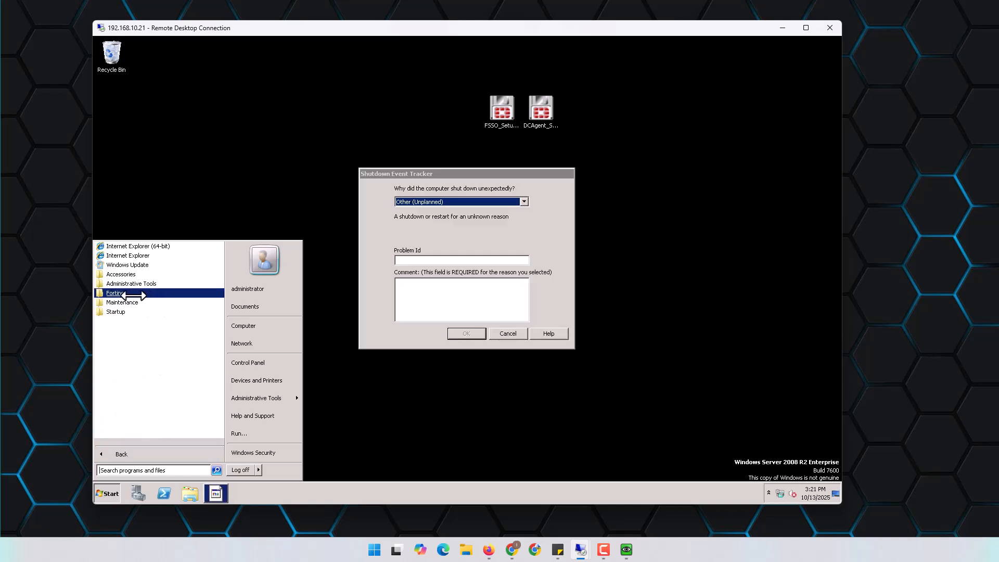
pyautogui.click(136, 294)
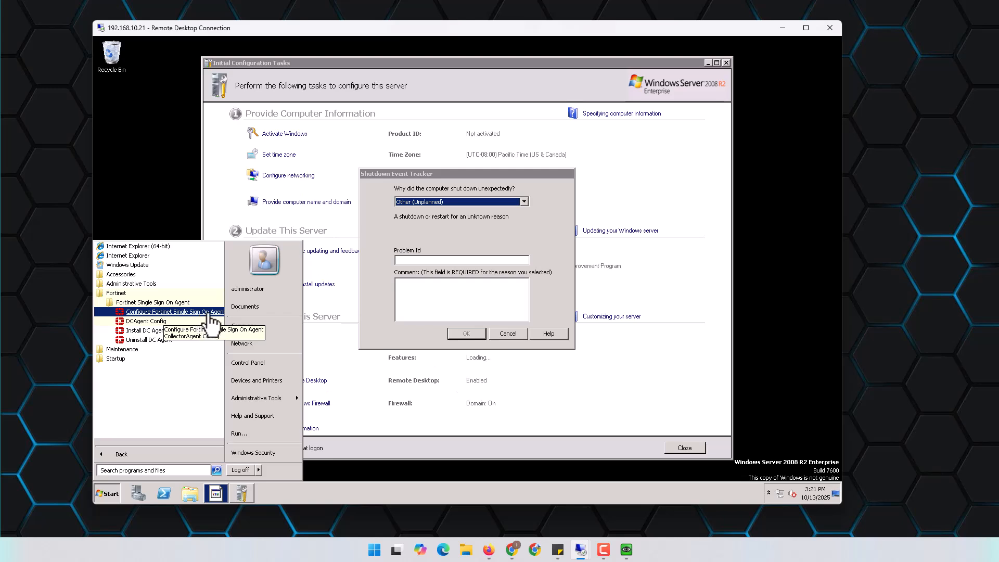
pyautogui.click(461, 294)
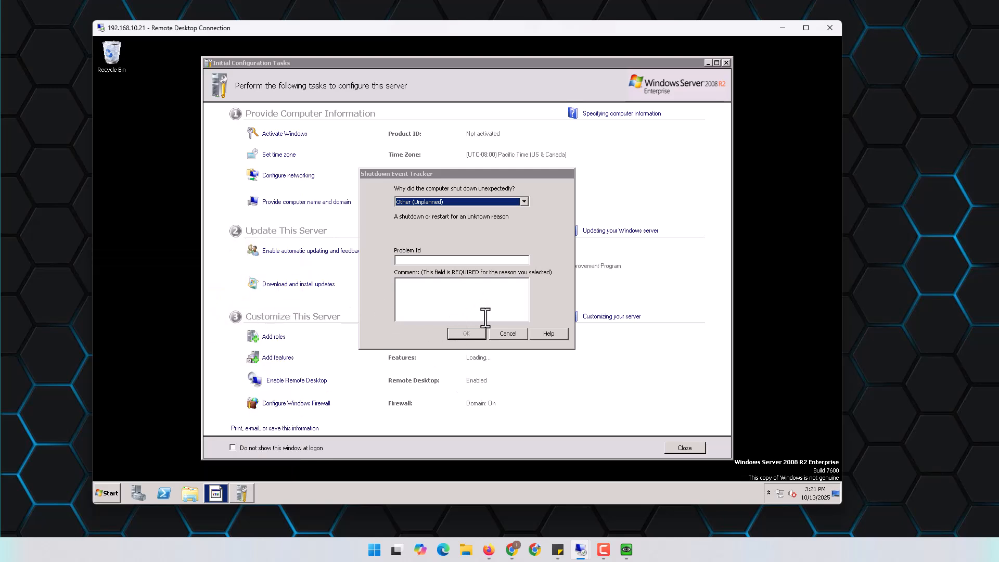
# Cancel the Shutdown Event Tracker and close Initial Configuration Tasks and Server Manager
pyautogui.click(508, 333)
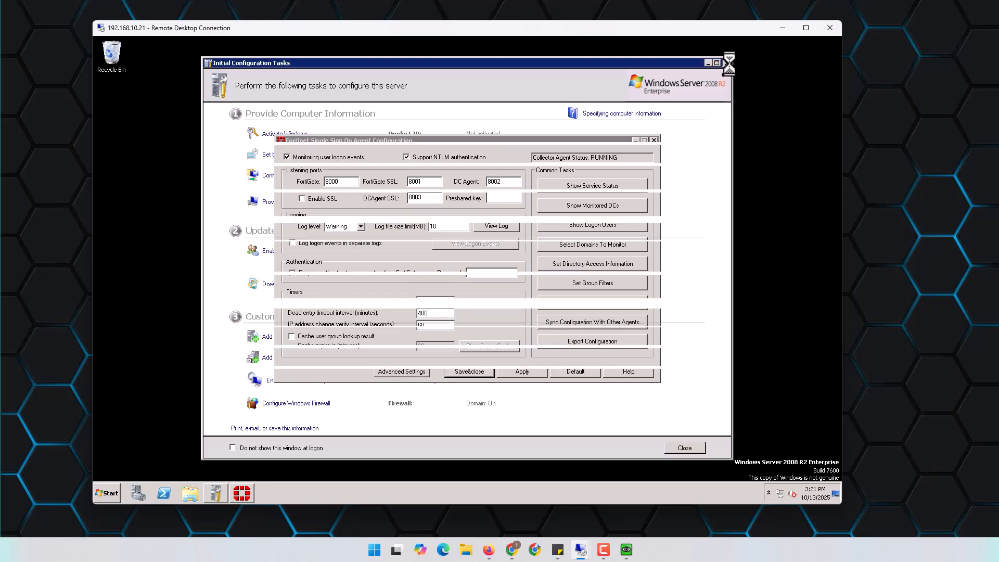
pyautogui.click(727, 63)
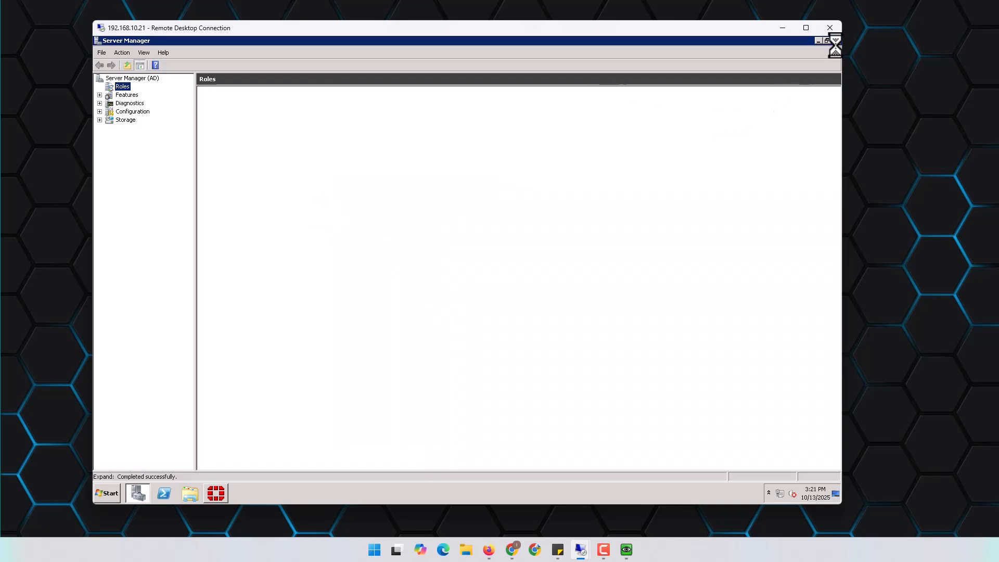
pyautogui.click(833, 40)
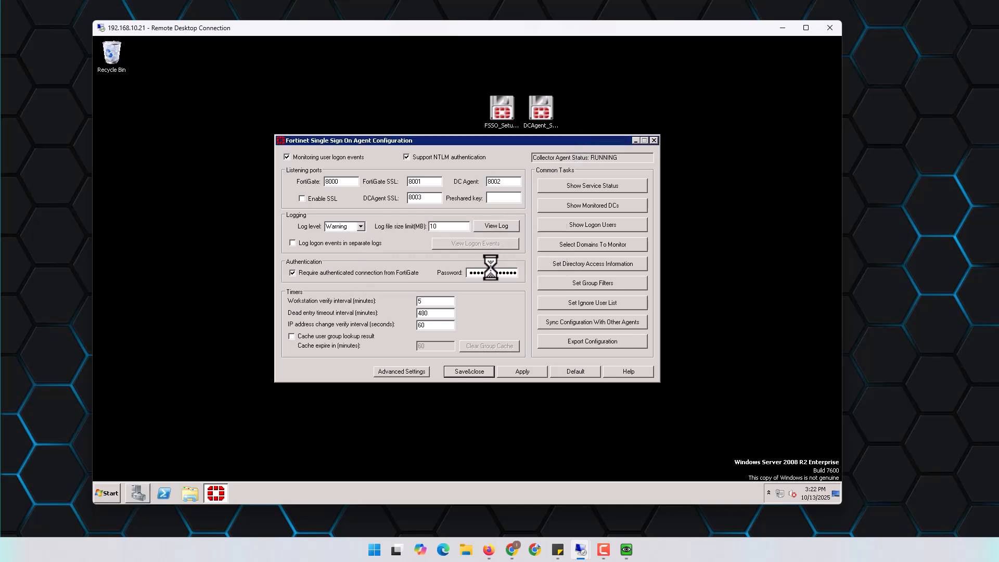
# Replace the FSSO agent's FortiGate connection password and apply the settings
pyautogui.doubleClick(491, 272)
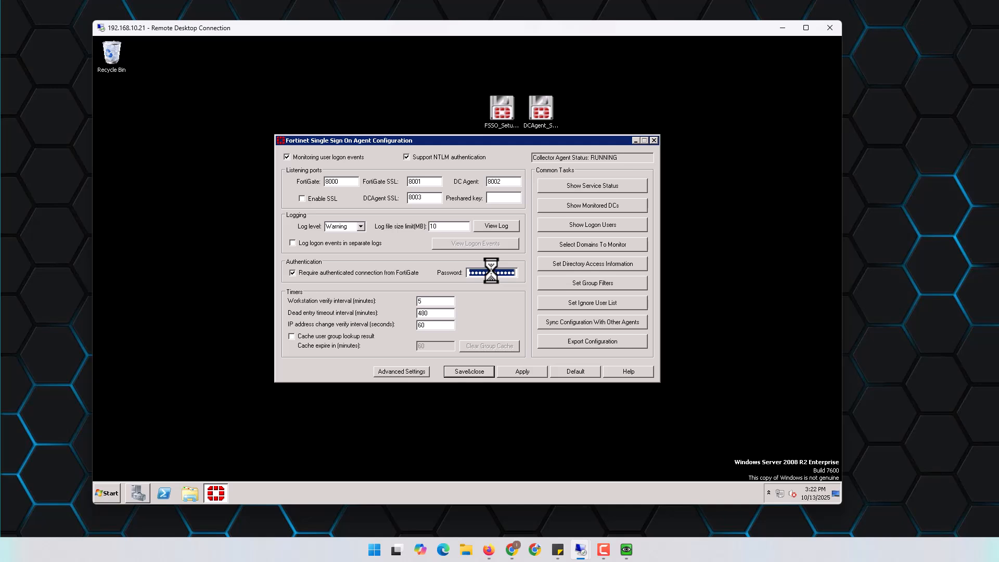
pyautogui.press('BackSpace')
pyautogui.write('*****')
pyautogui.click(511, 371)
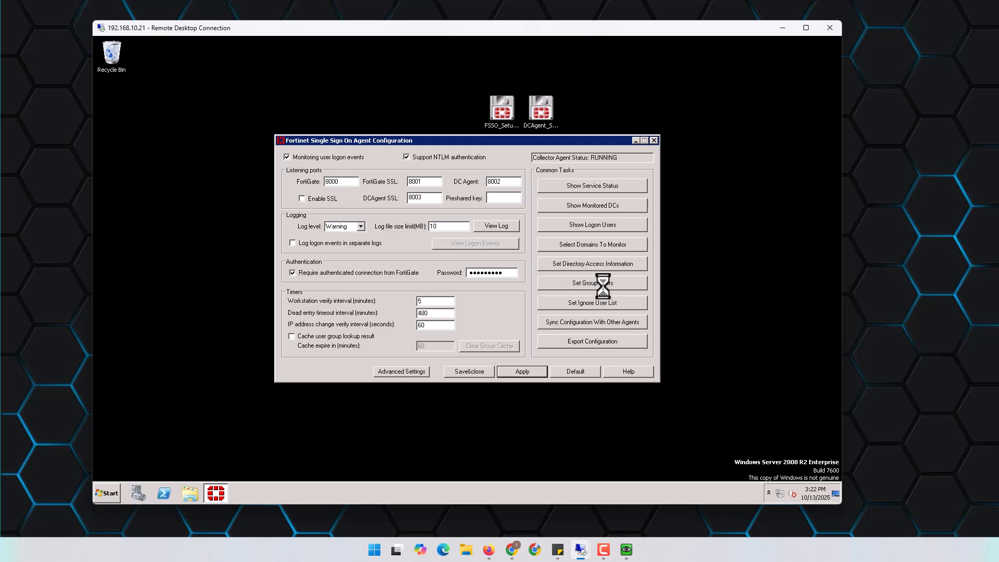
# Review and refresh the logged-on users list, then minimize the remote session
pyautogui.click(604, 223)
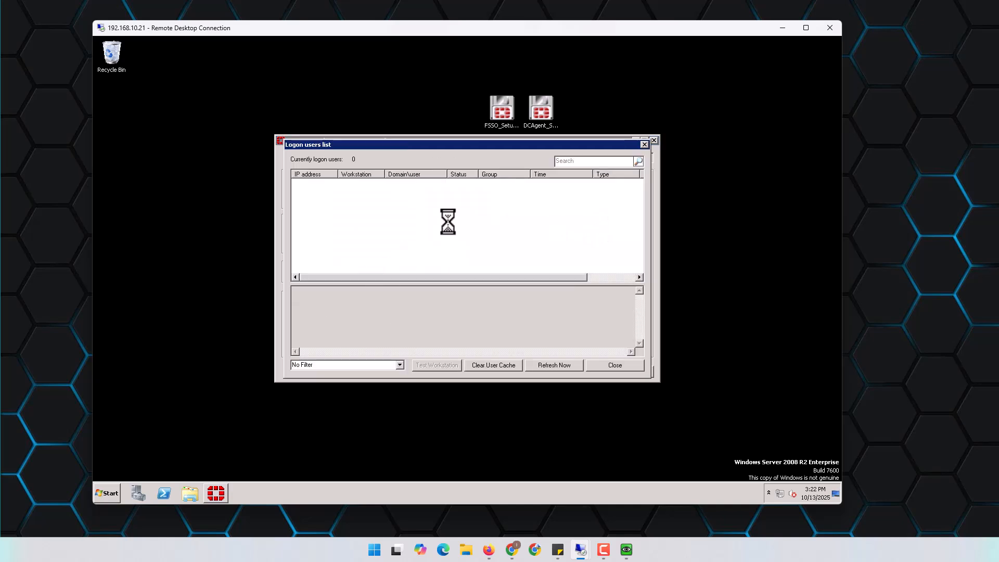
pyautogui.click(556, 364)
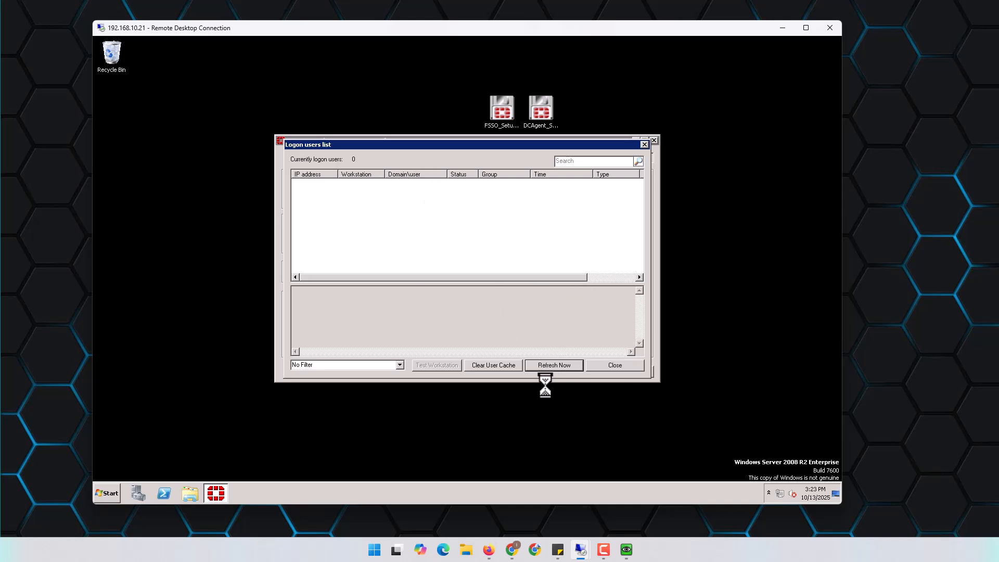
pyautogui.click(615, 365)
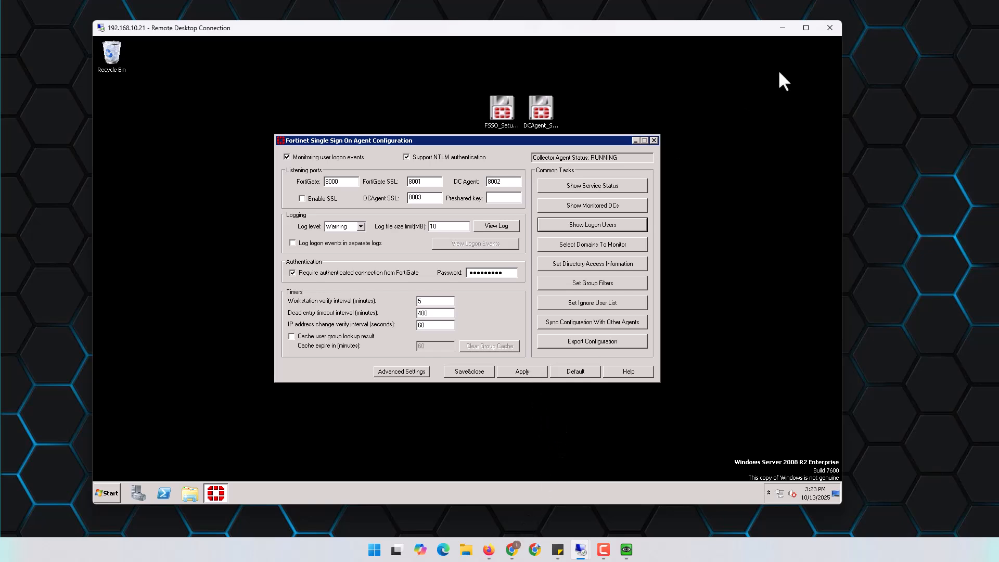
pyautogui.click(782, 28)
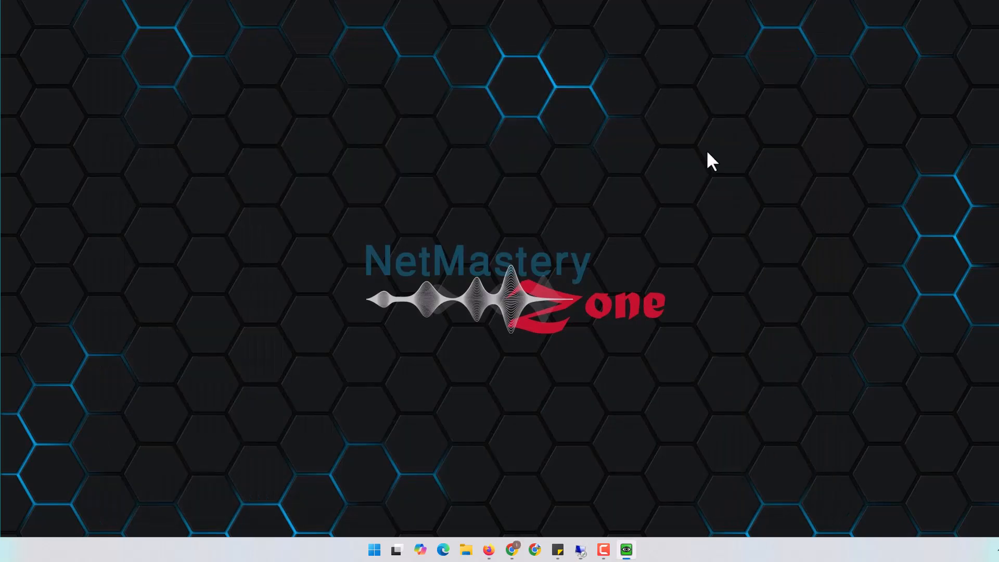
# Log in to the FortiGate web UI with the saved admin credentials
pyautogui.click(512, 549)
pyautogui.click(477, 310)
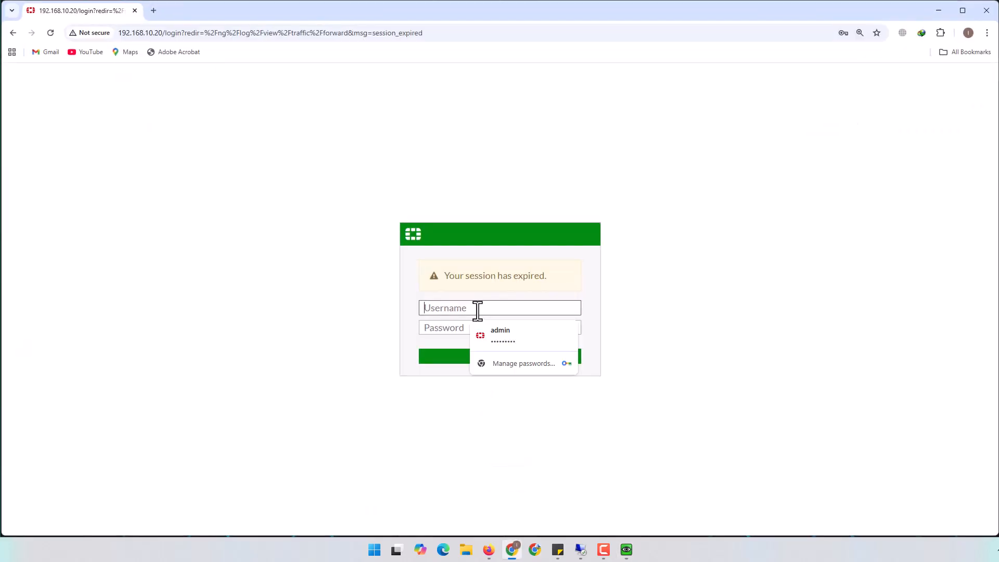
pyautogui.click(499, 339)
pyautogui.write('****')
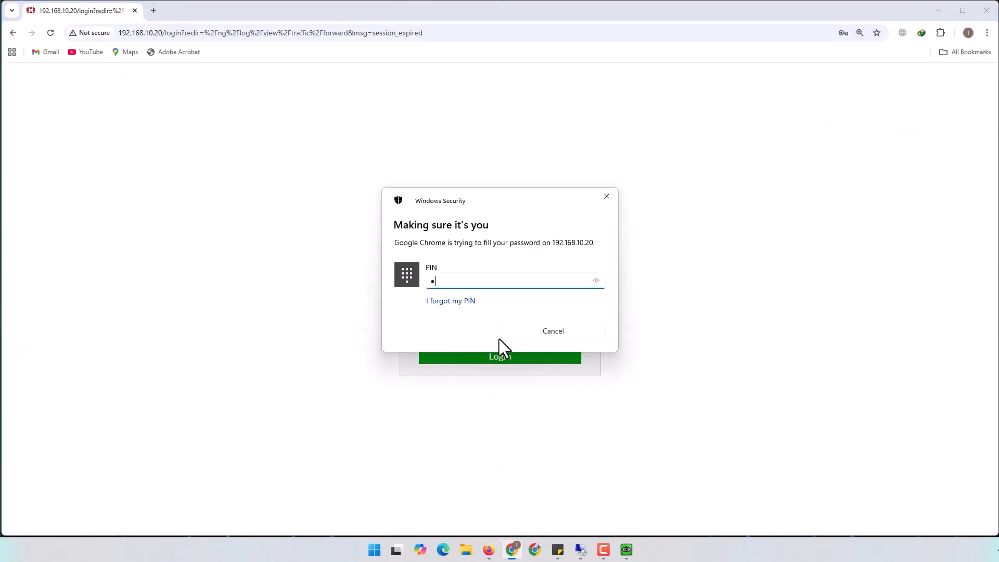
pyautogui.press('Return')
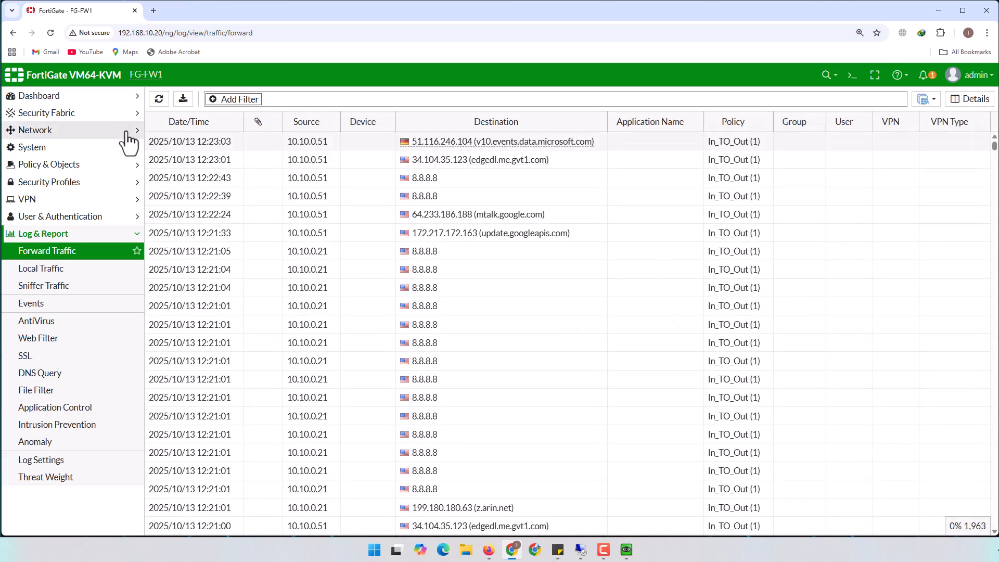
# Start a new FSSO Agent on Windows AD connector named AD with server 10.10.0.21
pyautogui.click(52, 113)
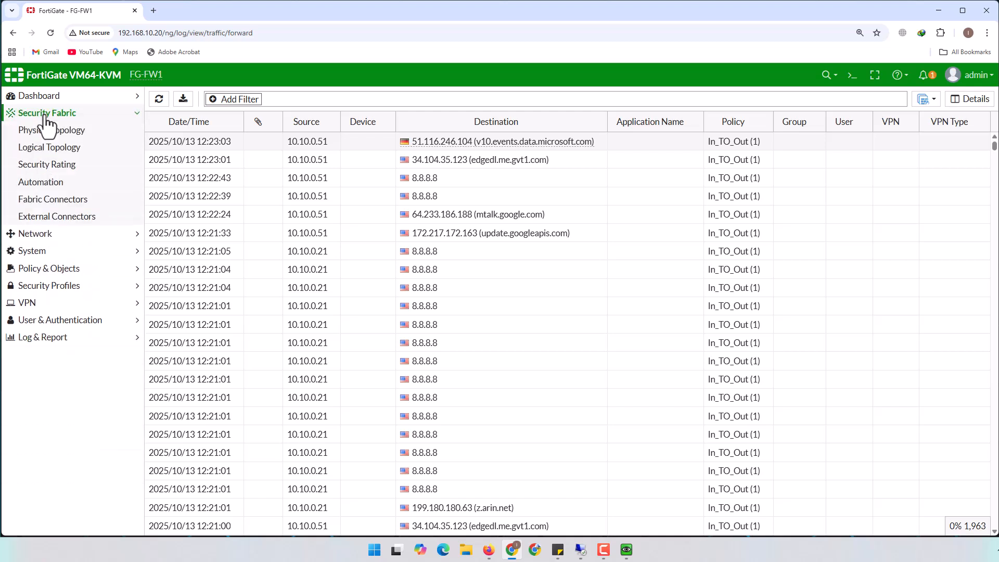
pyautogui.click(63, 218)
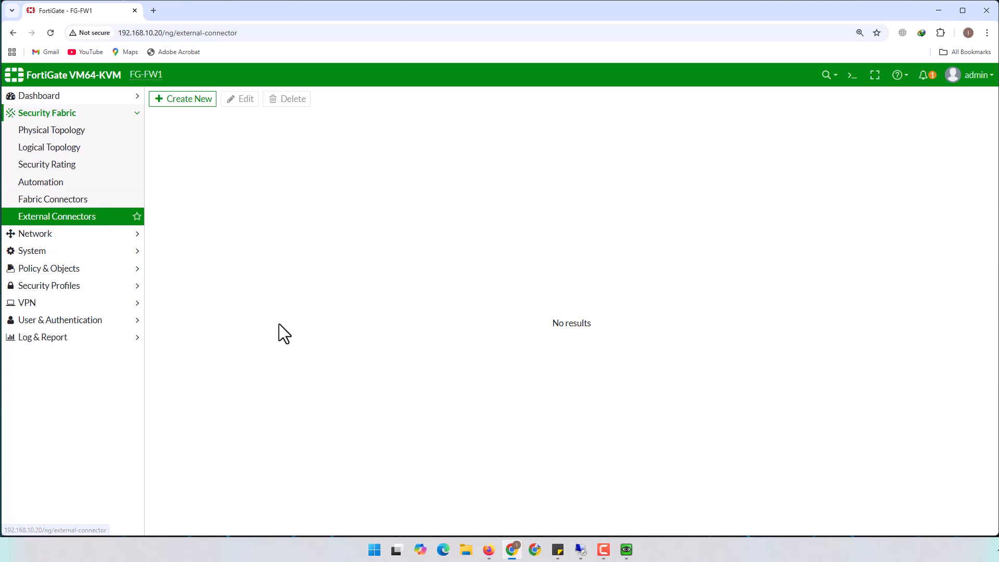
pyautogui.click(183, 100)
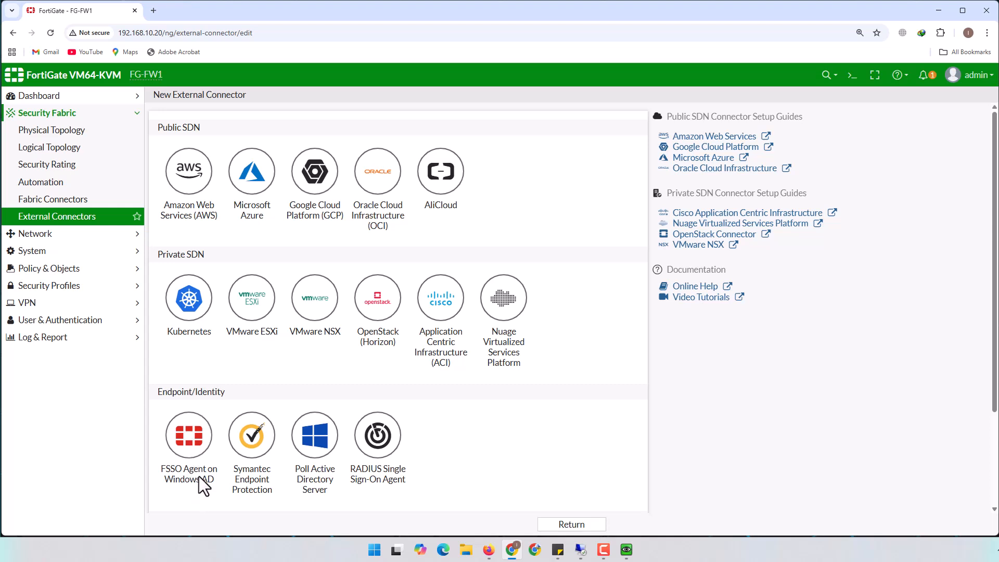
pyautogui.click(191, 442)
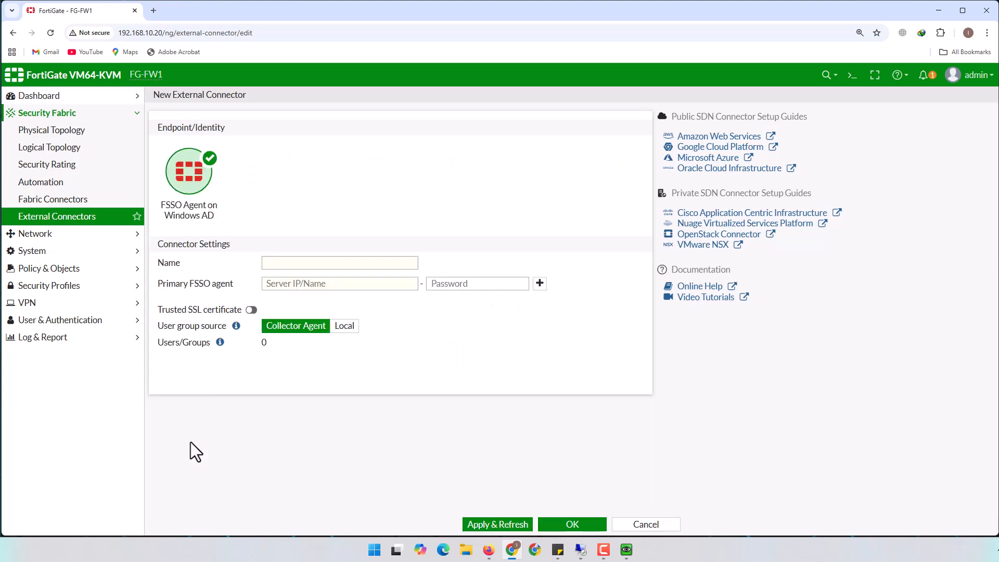
pyautogui.click(322, 262)
pyautogui.write('AD')
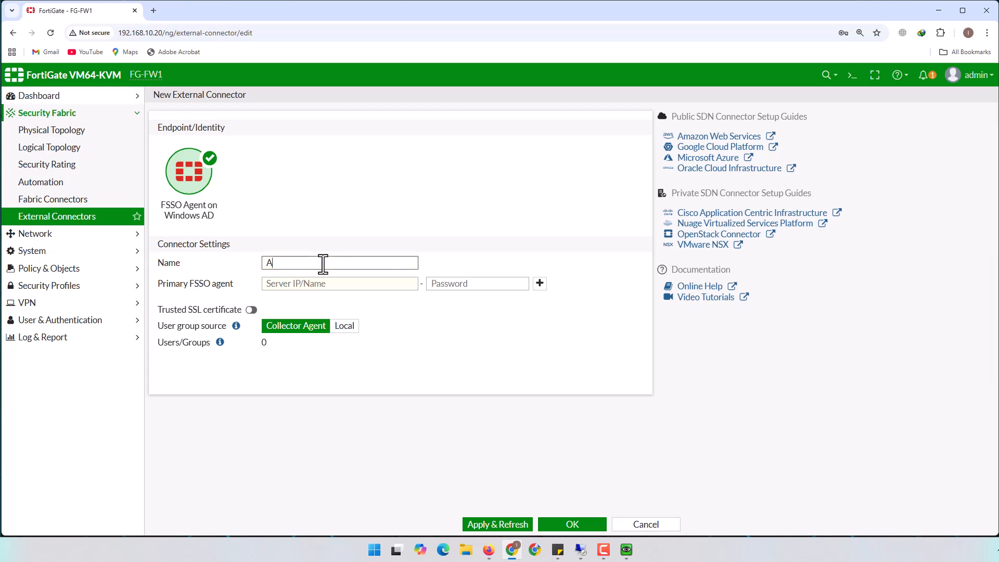
pyautogui.click(342, 284)
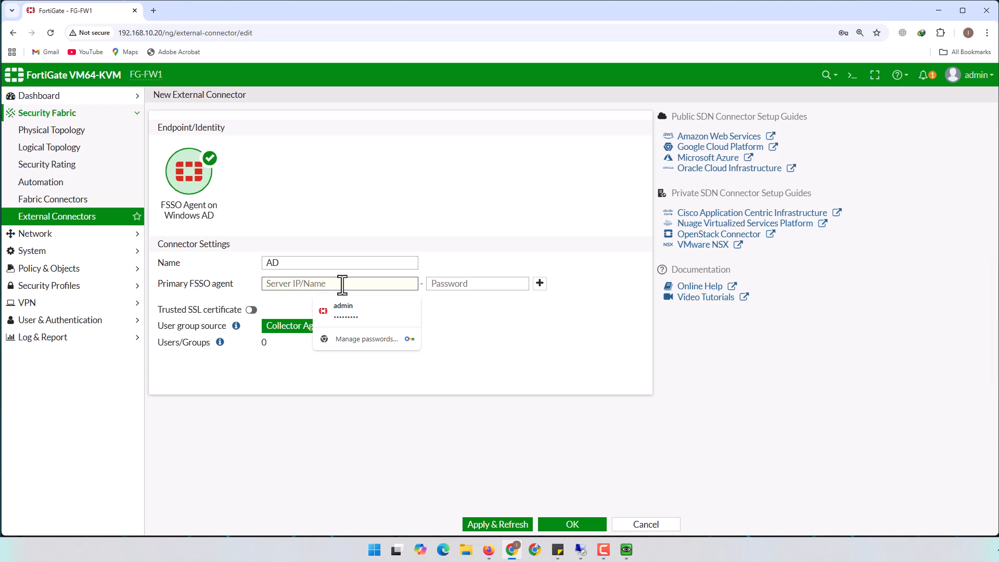
pyautogui.write('10.10.0.21')
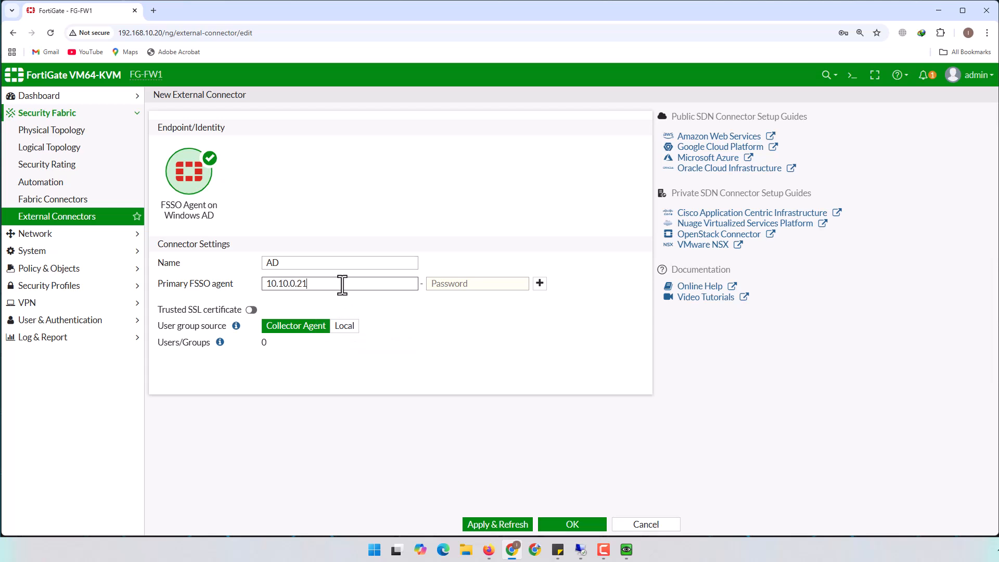
pyautogui.moveTo(335, 283); pyautogui.dragTo(251, 267)
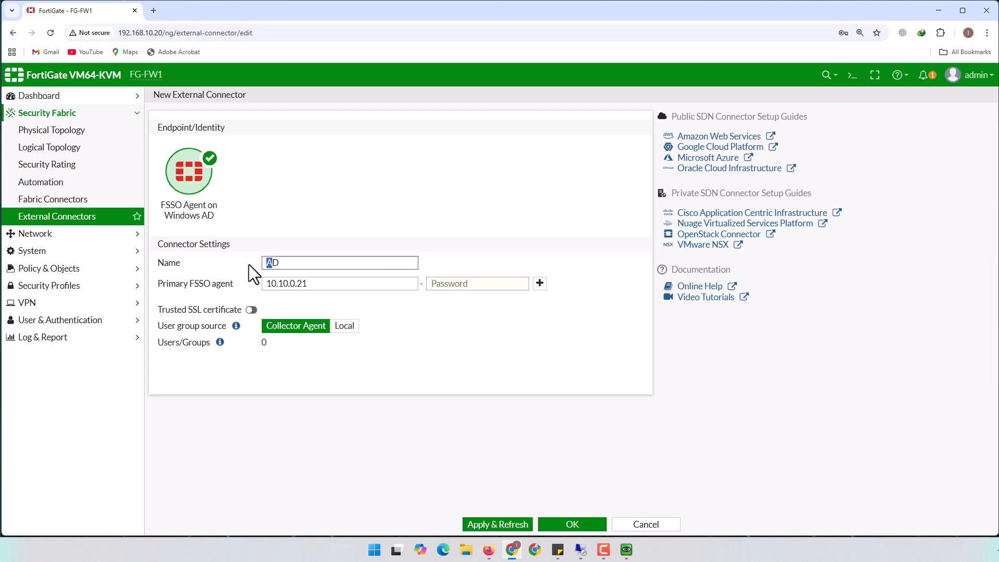
# Enter the agent password, apply to confirm Connected status, and save the AD connector
pyautogui.click(476, 285)
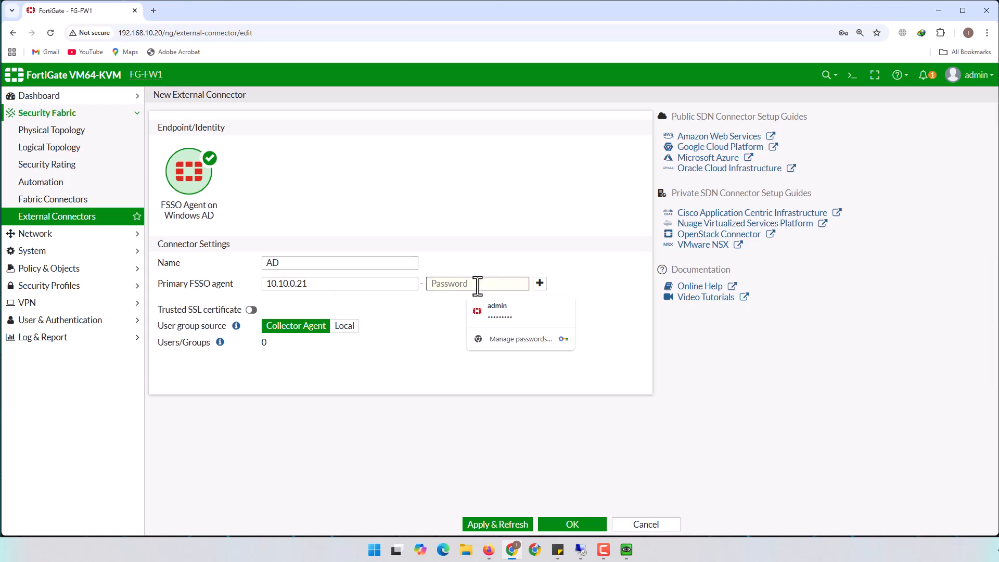
pyautogui.write('*******')
pyautogui.click(451, 316)
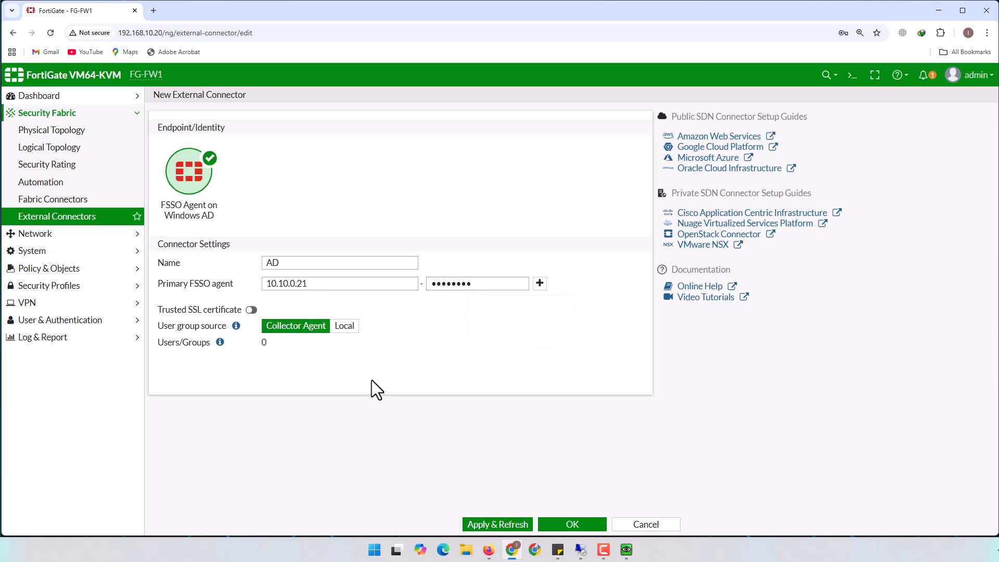
pyautogui.click(497, 524)
pyautogui.moveTo(672, 127); pyautogui.dragTo(711, 127)
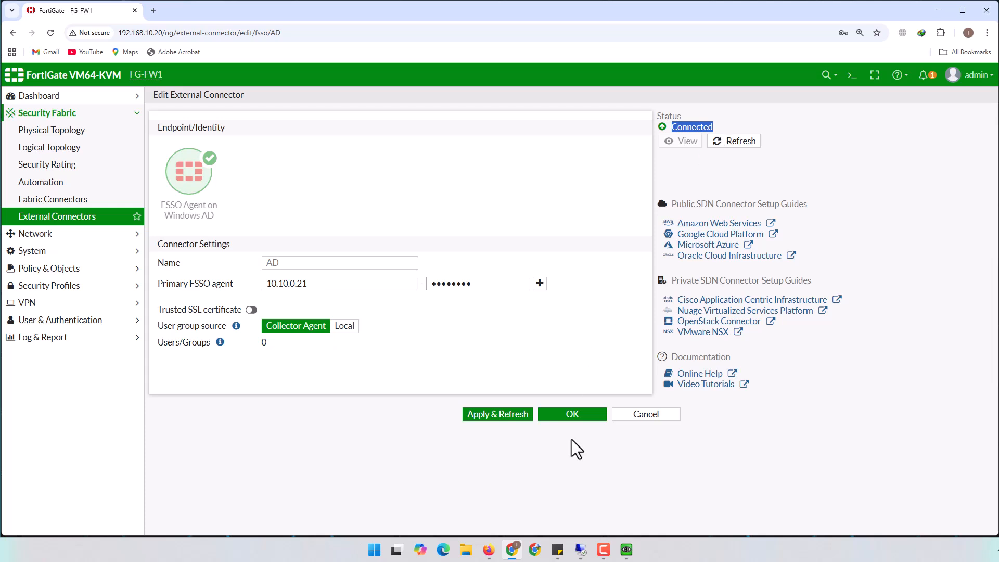
pyautogui.click(572, 414)
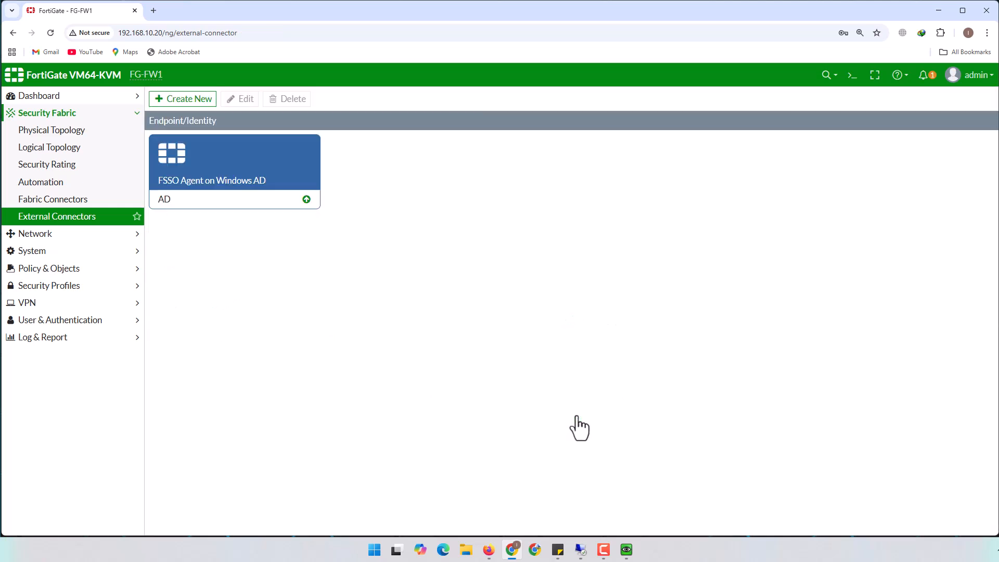
pyautogui.click(298, 188)
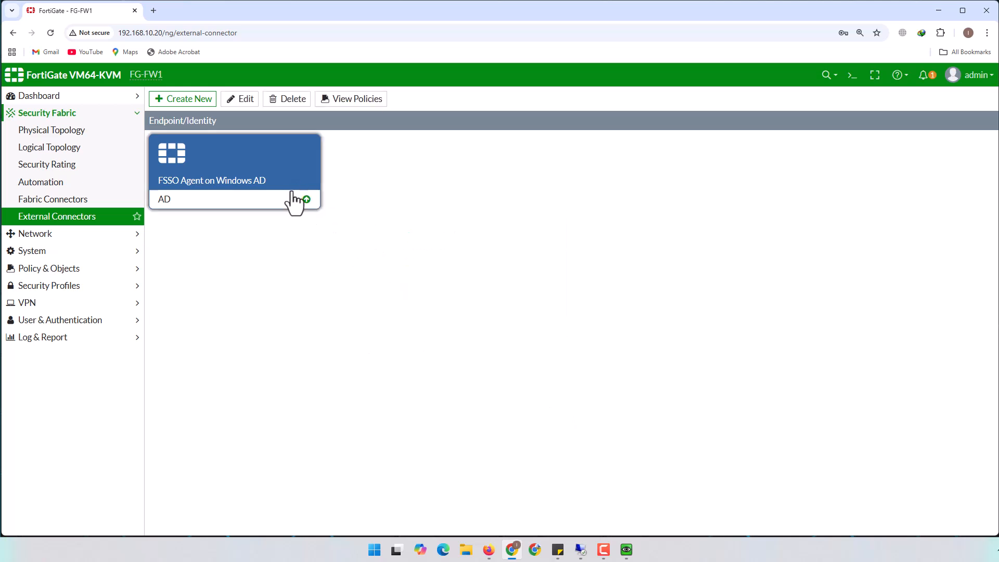
pyautogui.moveTo(294, 200)
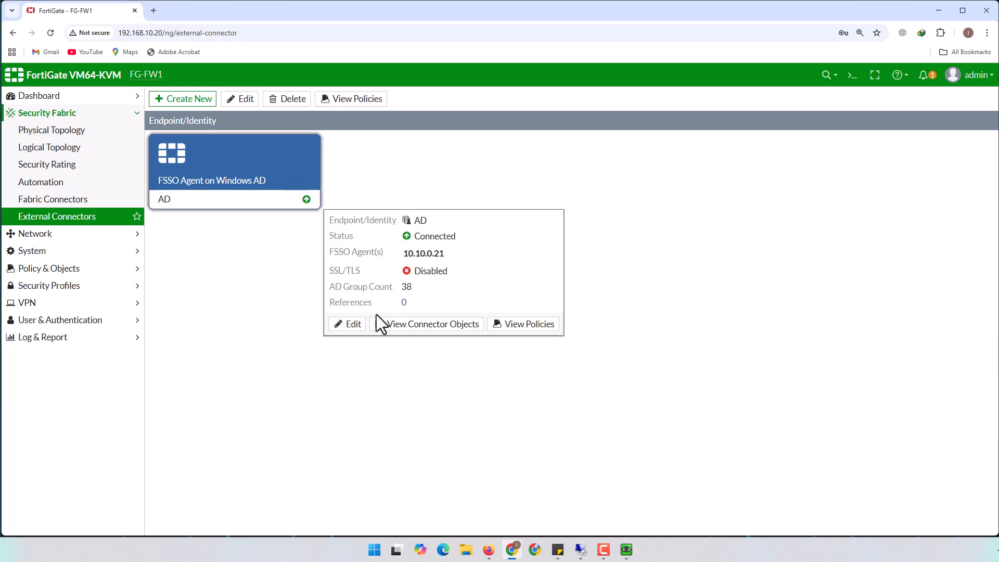
# List the AD connector's groups, search 'VPN' to find CN=VPN_USERS, then close the panel
pyautogui.click(458, 324)
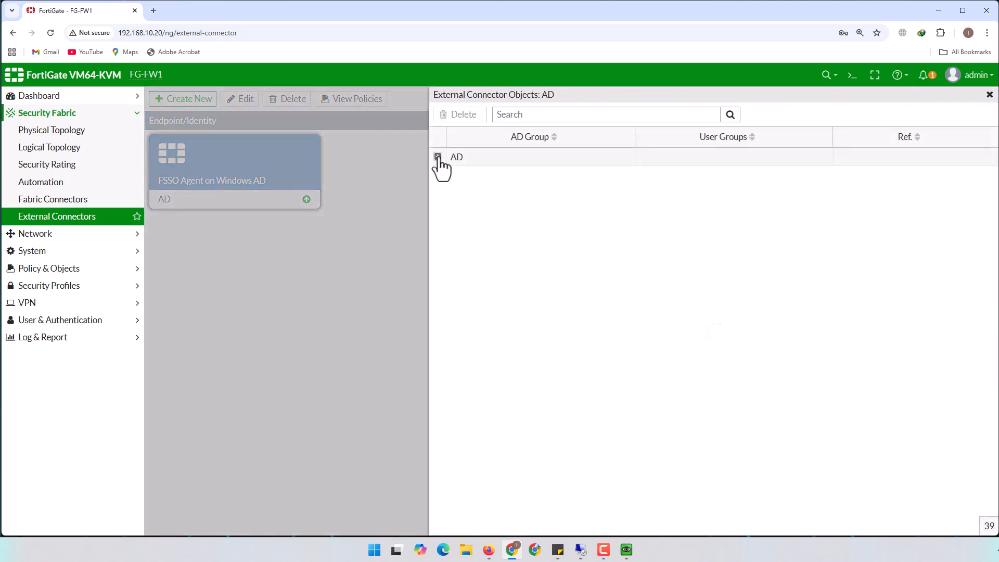
pyautogui.click(438, 157)
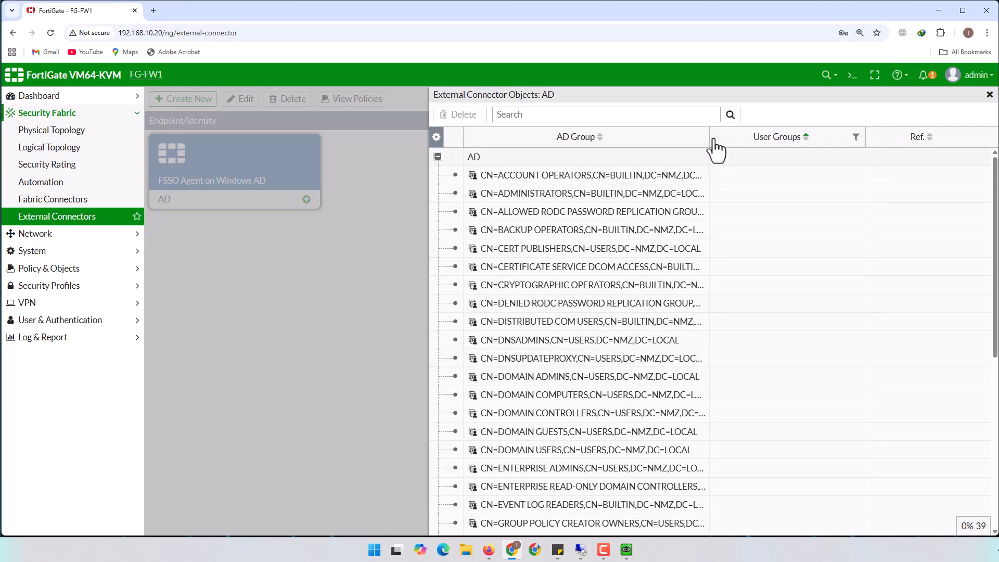
pyautogui.moveTo(708, 140); pyautogui.dragTo(913, 142)
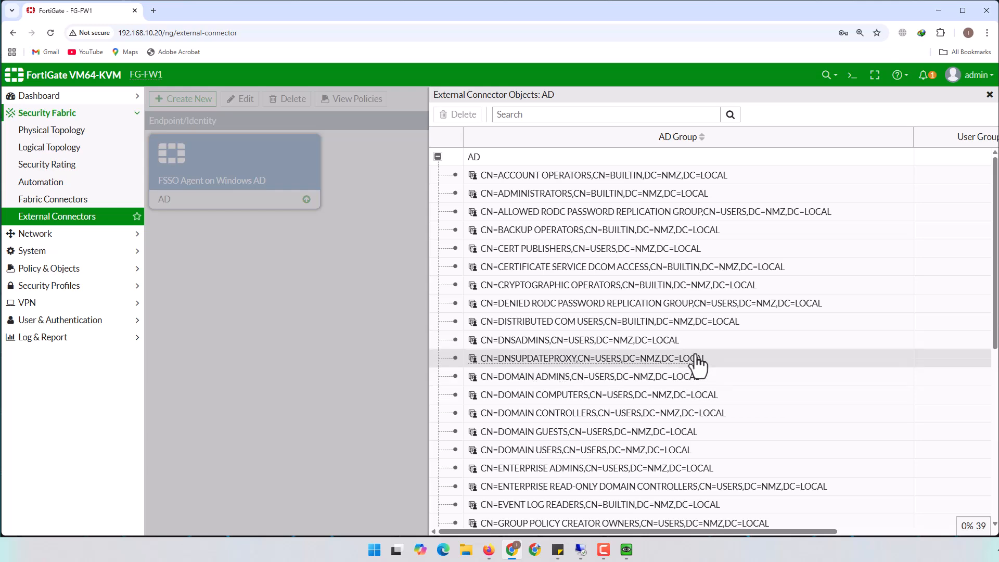
pyautogui.scroll(-5, 697, 364)
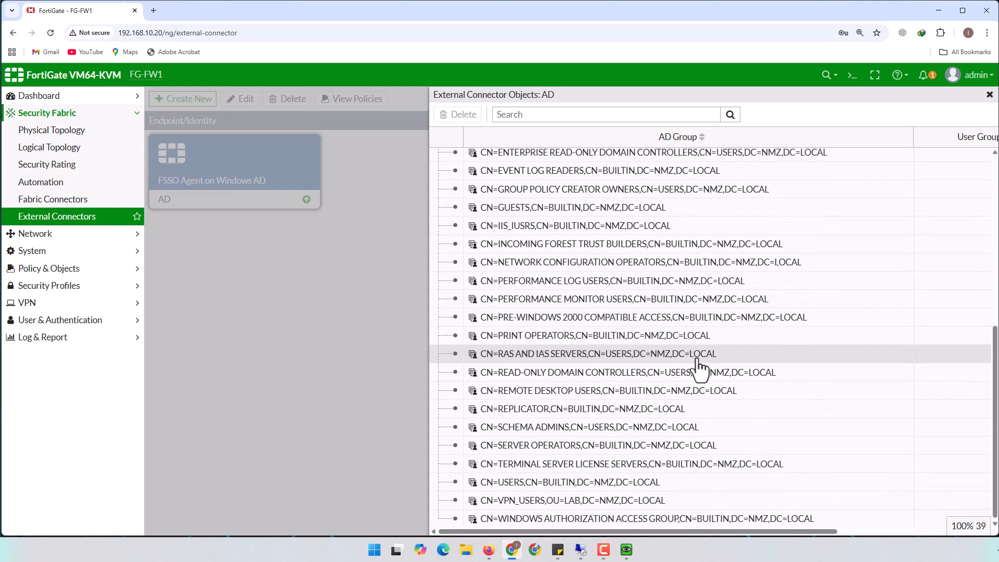
pyautogui.scroll(5, 699, 366)
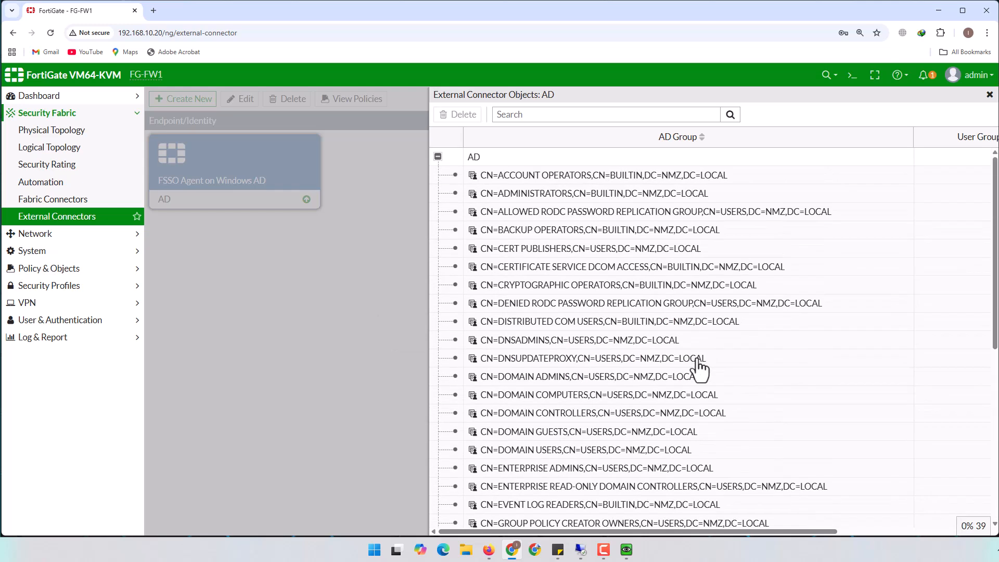
pyautogui.click(580, 115)
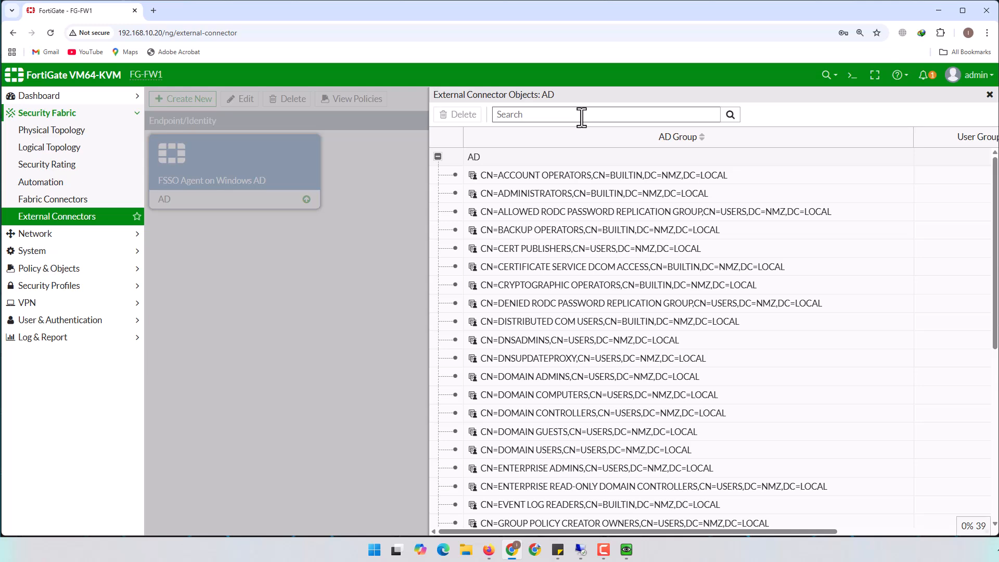
pyautogui.write('VPN')
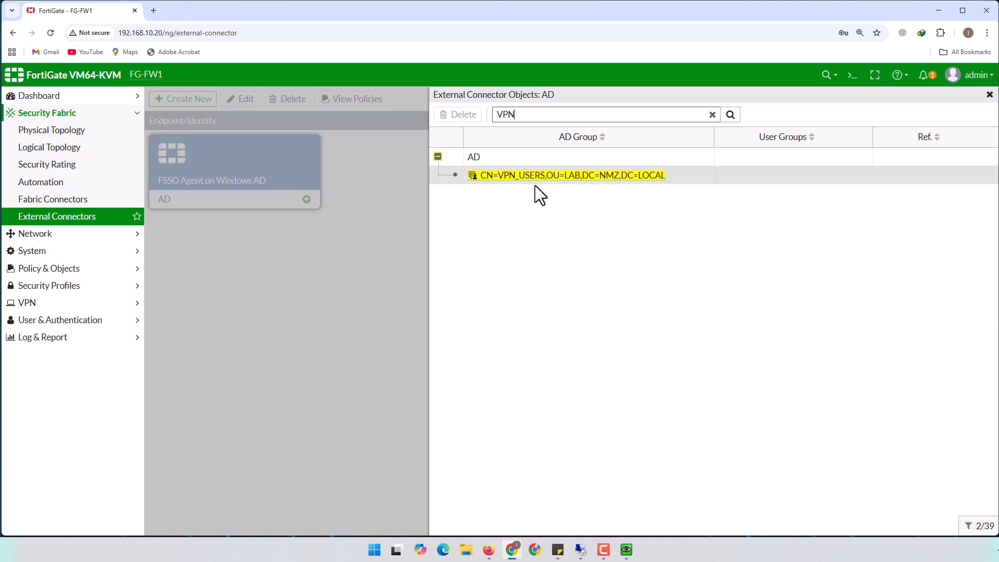
pyautogui.moveTo(567, 179)
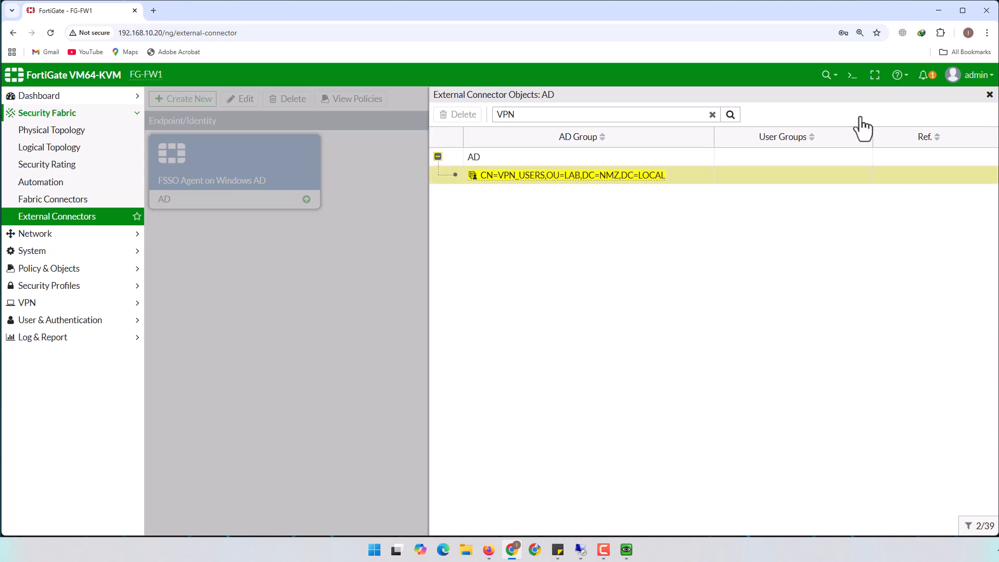
pyautogui.click(990, 95)
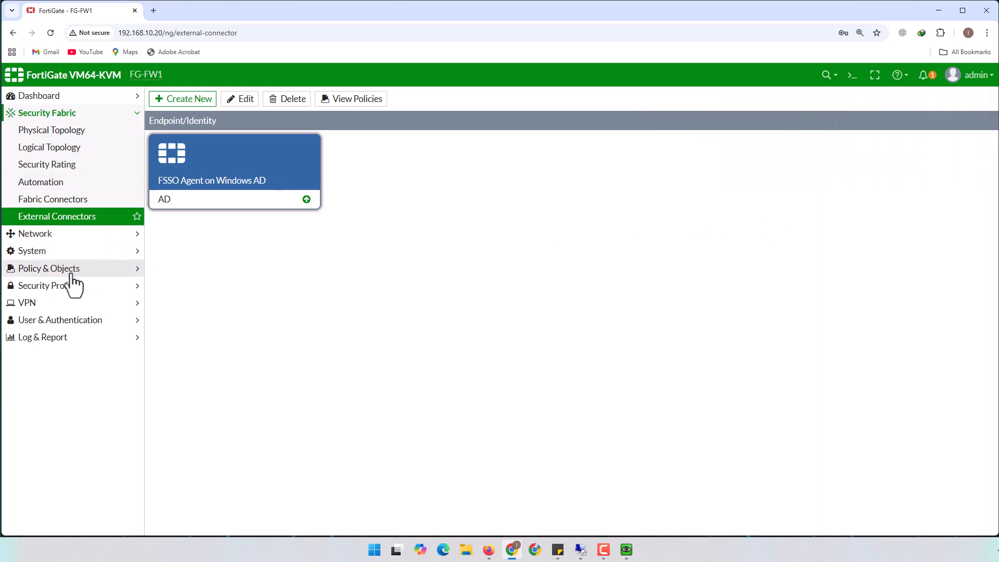
# Open Log & Report > Forward Traffic and refresh the log table
pyautogui.click(53, 321)
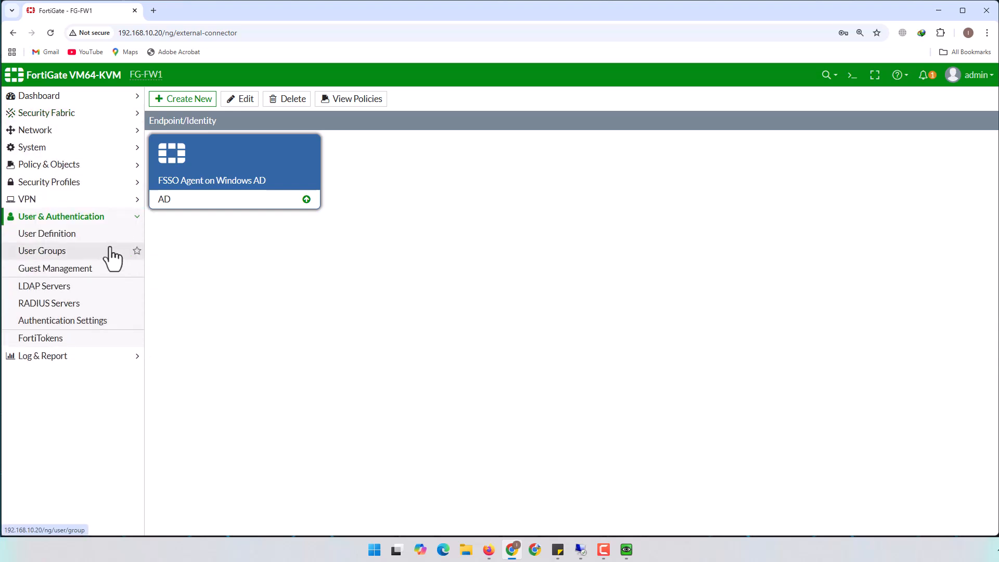
pyautogui.click(52, 358)
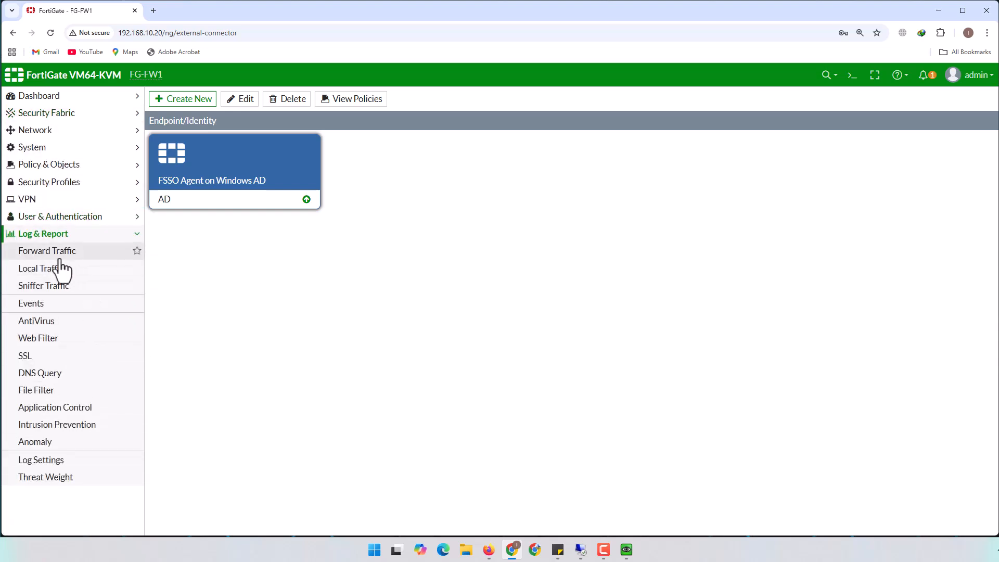
pyautogui.click(57, 254)
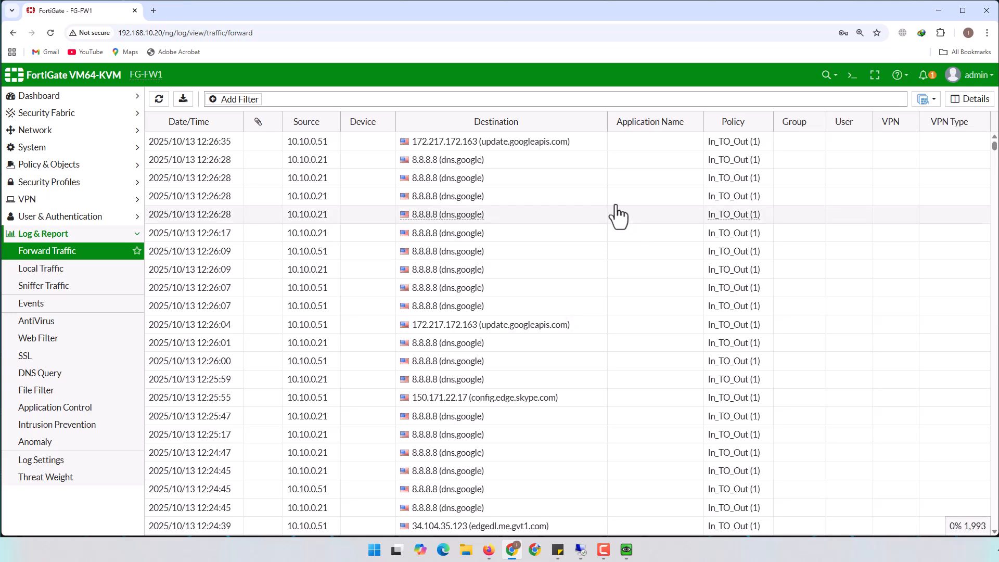
pyautogui.click(159, 101)
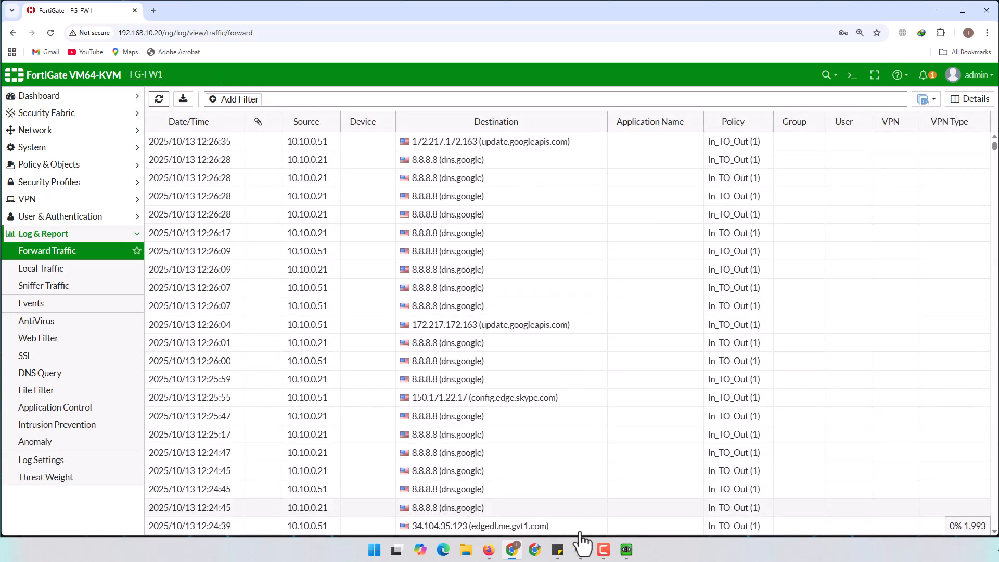
# On remote client 192.168.10.131, check the ping and open the Yahoo 'Reféns israelenses' trending search
pyautogui.moveTo(581, 553)
pyautogui.click(553, 507)
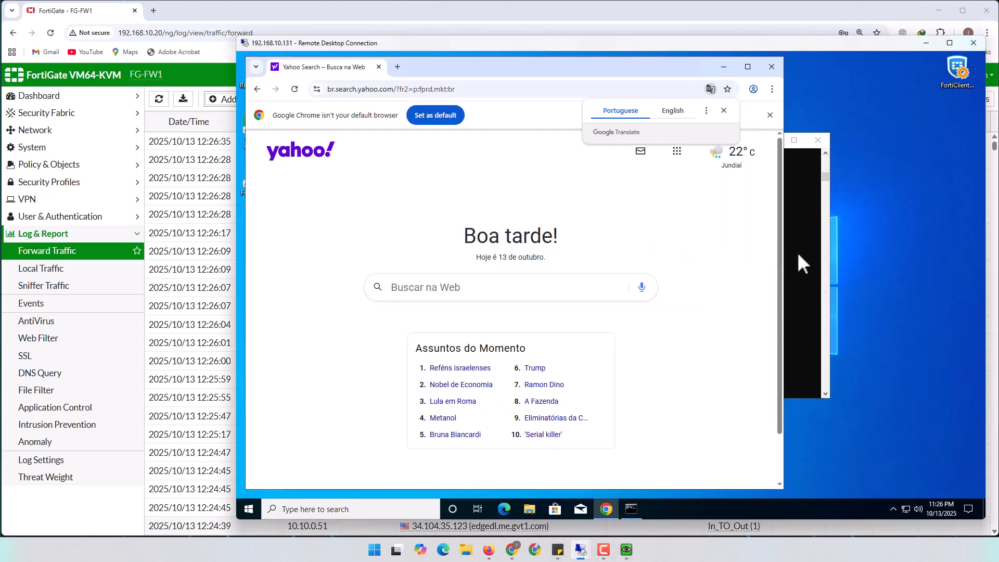
pyautogui.click(797, 252)
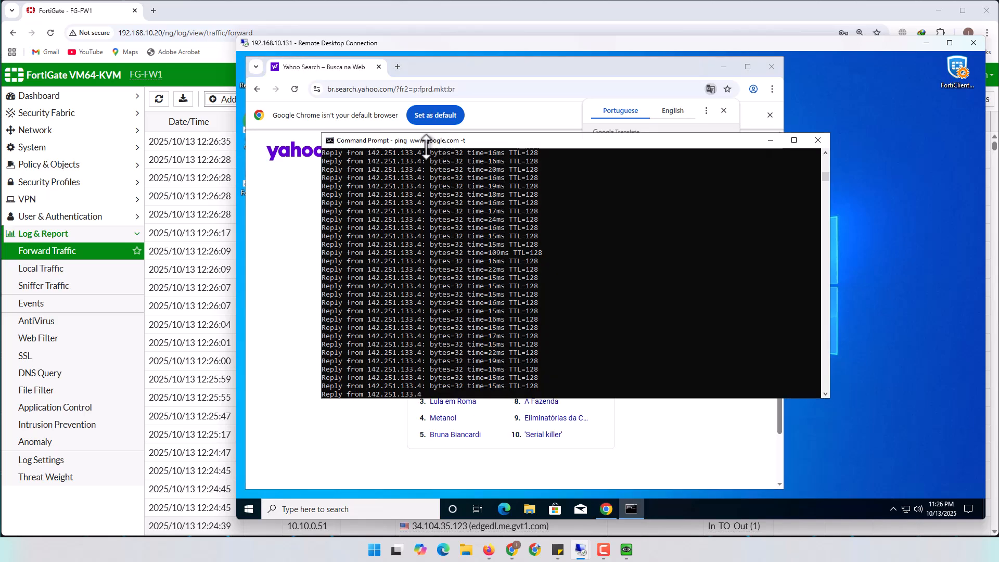
pyautogui.click(402, 401)
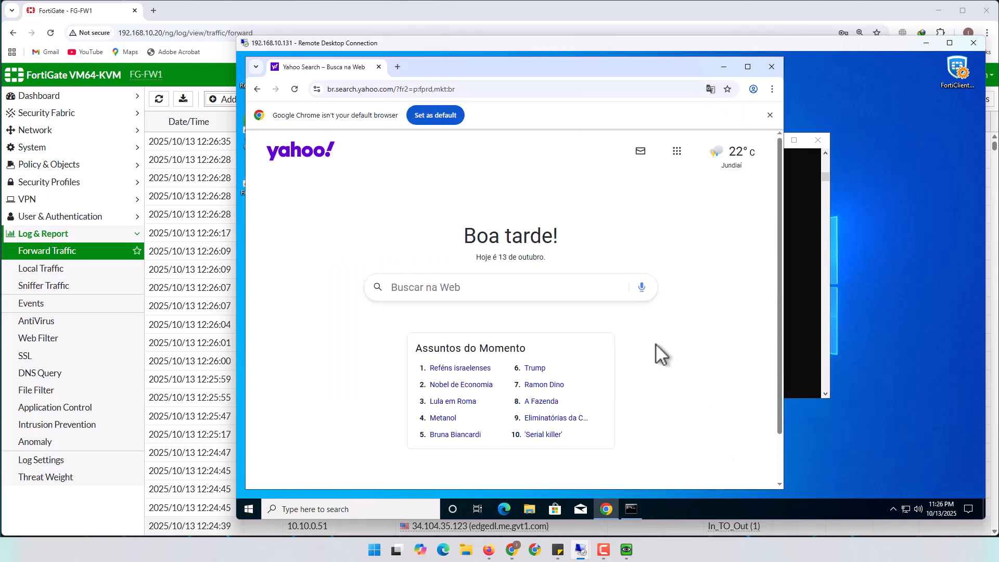
pyautogui.click(454, 370)
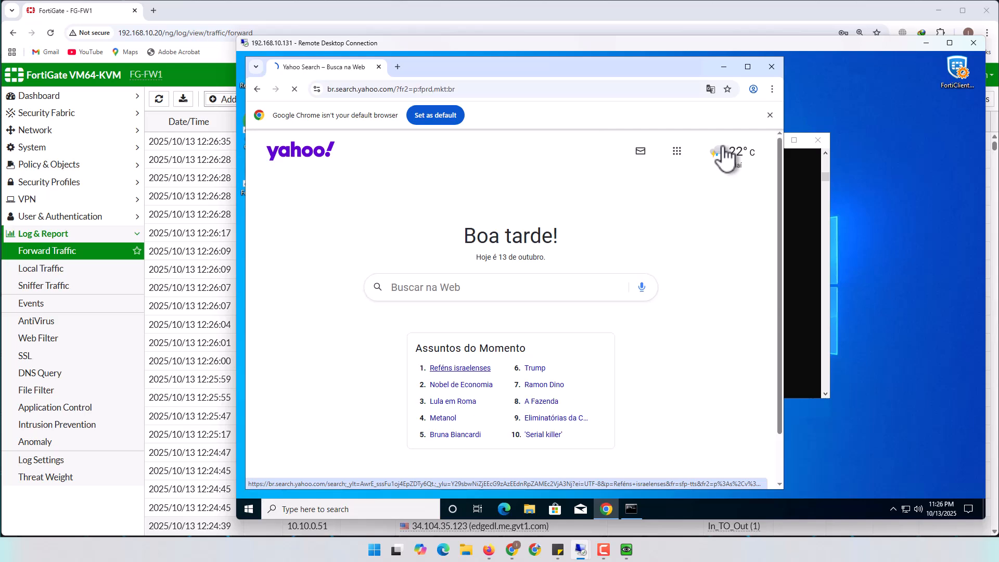
pyautogui.click(741, 14)
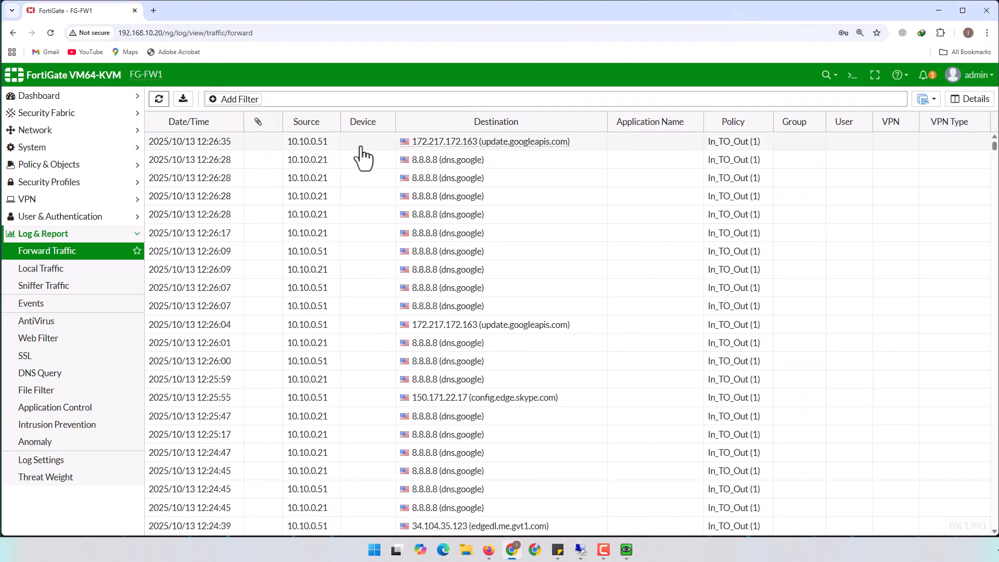
# Refresh the Forward Traffic log repeatedly until entries up to 12:27:13 appear
pyautogui.click(160, 100)
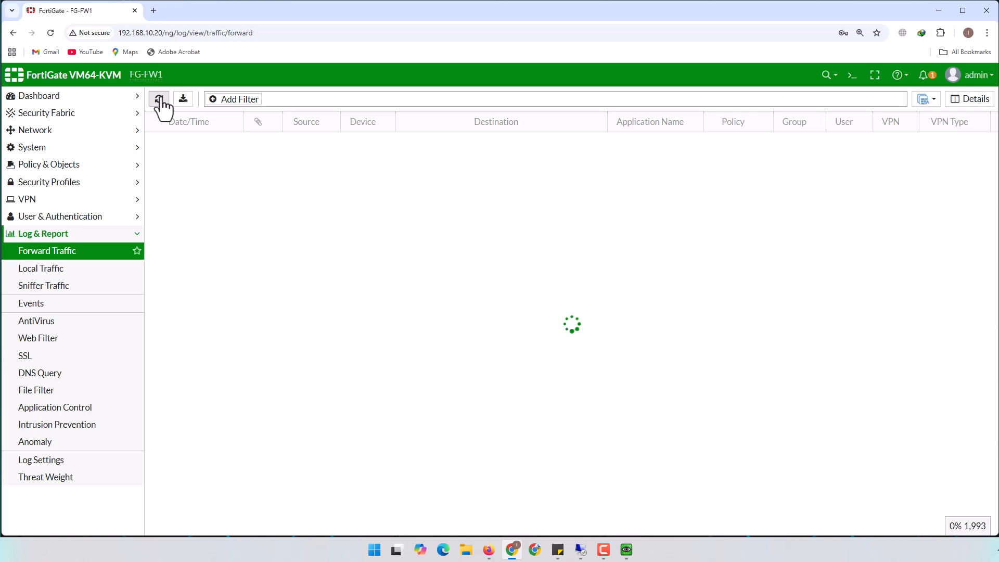
pyautogui.click(160, 100)
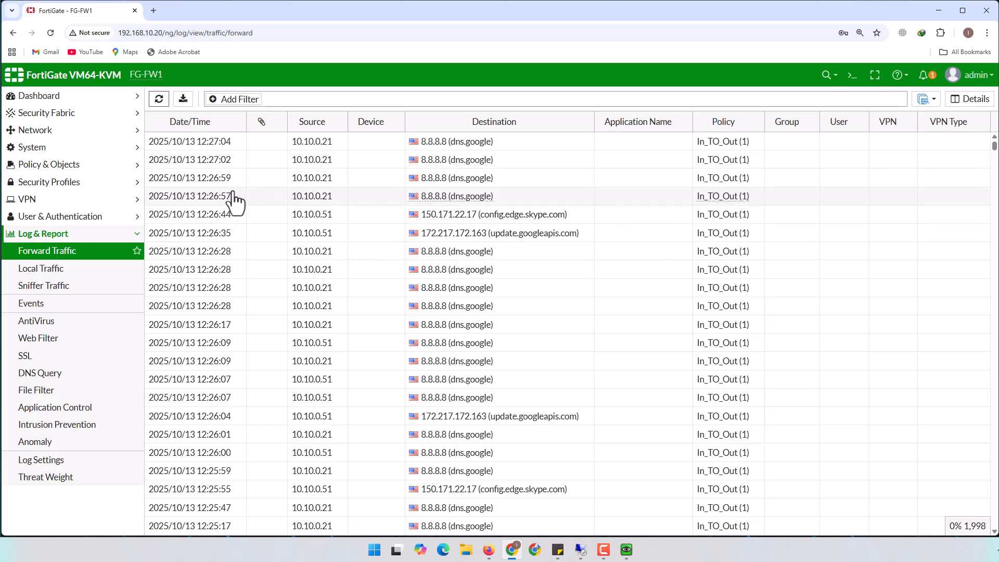
pyautogui.click(159, 100)
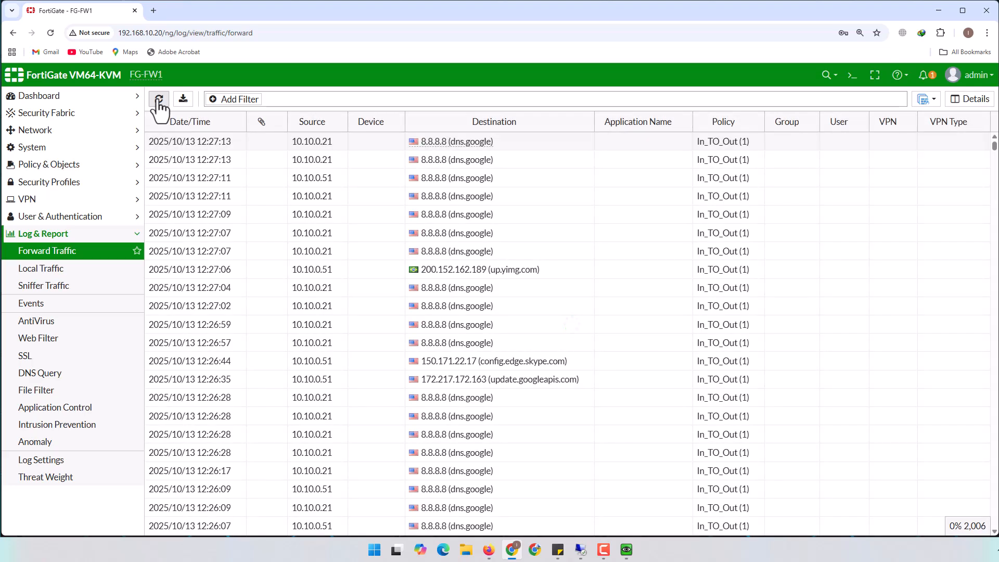
pyautogui.click(159, 100)
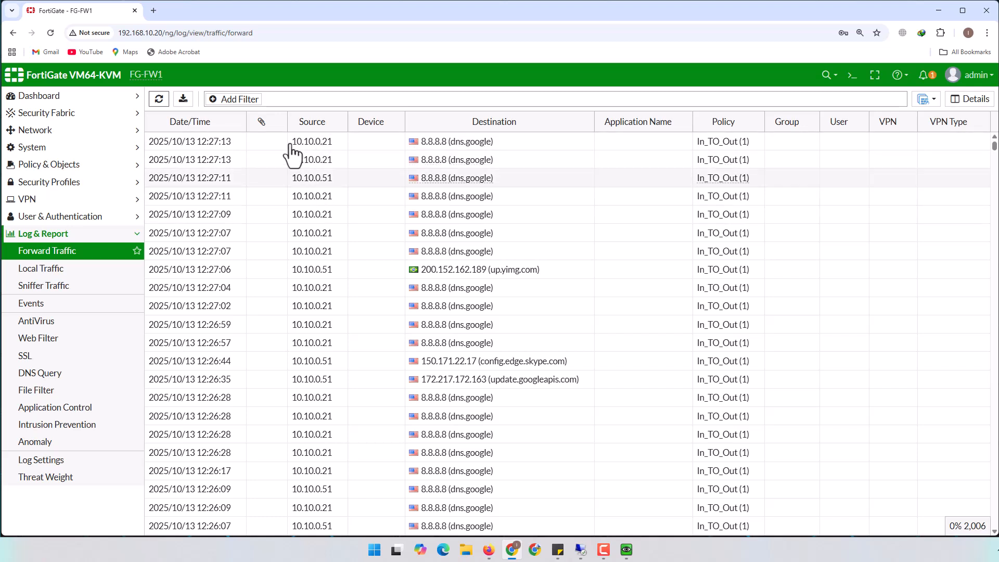
pyautogui.click(165, 101)
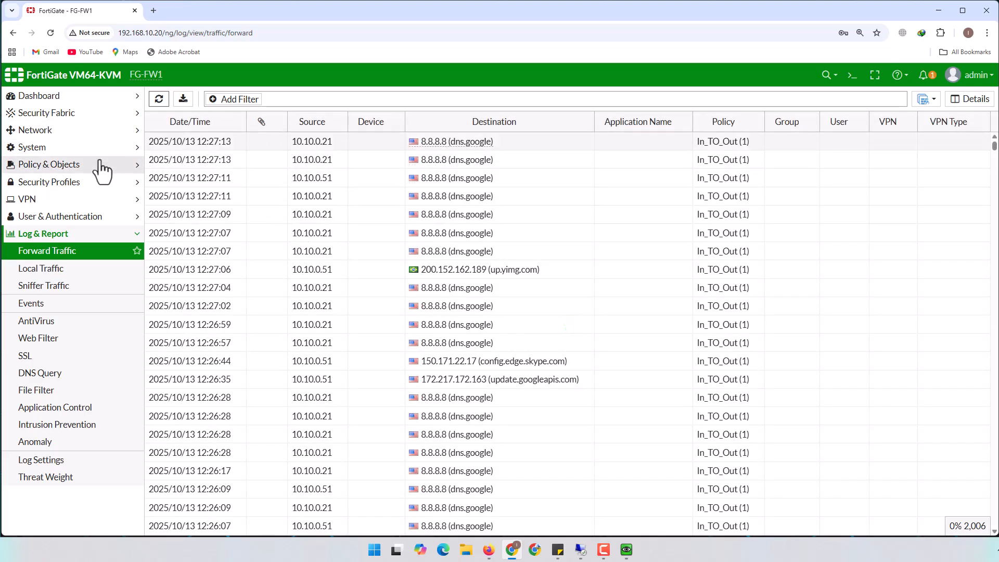
# Show Policy & Objects > Firewall Policy, briefly expanding and collapsing User & Authentication
pyautogui.click(48, 166)
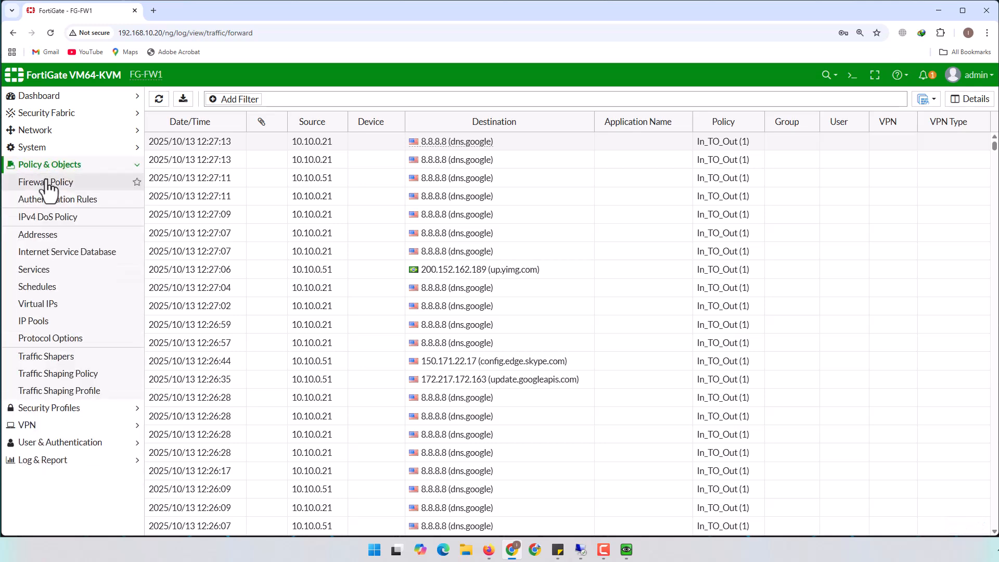
pyautogui.click(48, 186)
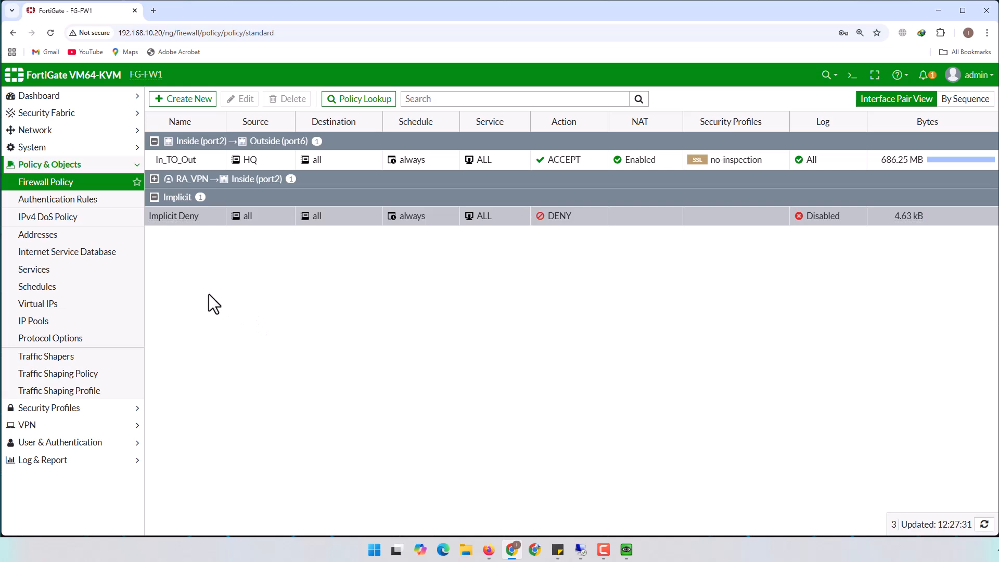
pyautogui.click(60, 442)
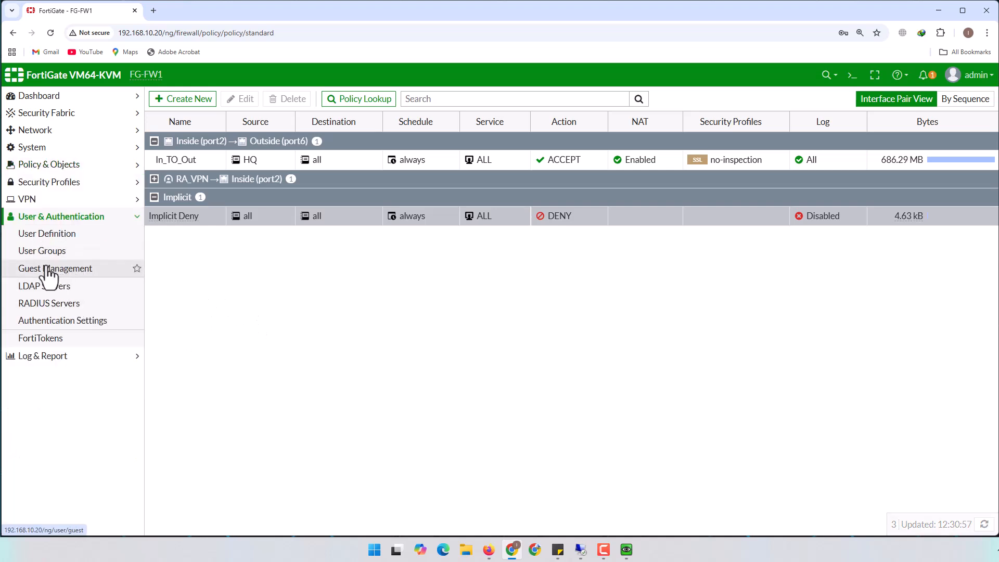
pyautogui.click(39, 223)
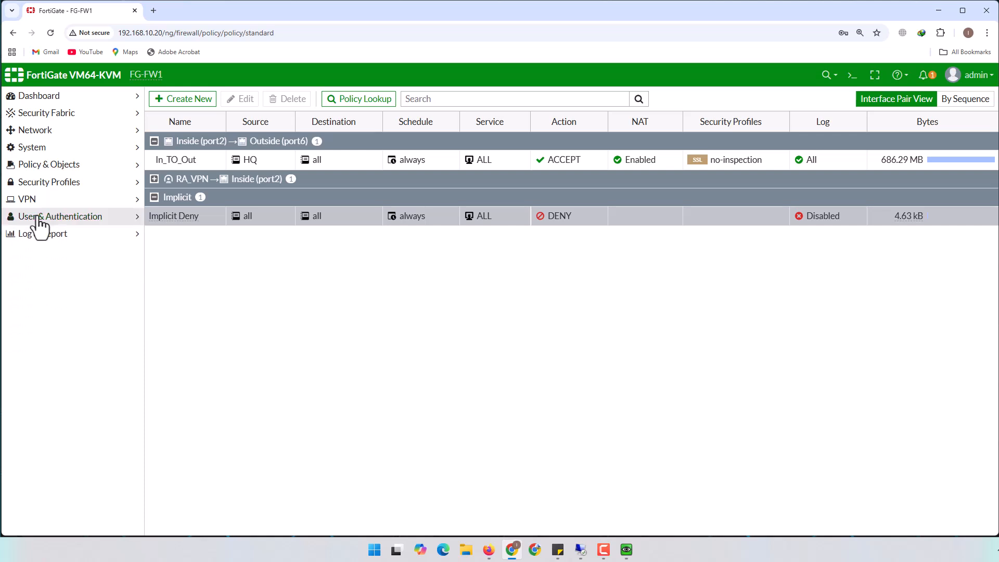
# Create FSSO user group AD-FSSO with AD group VPN_USERS as its member
pyautogui.click(38, 224)
pyautogui.click(21, 252)
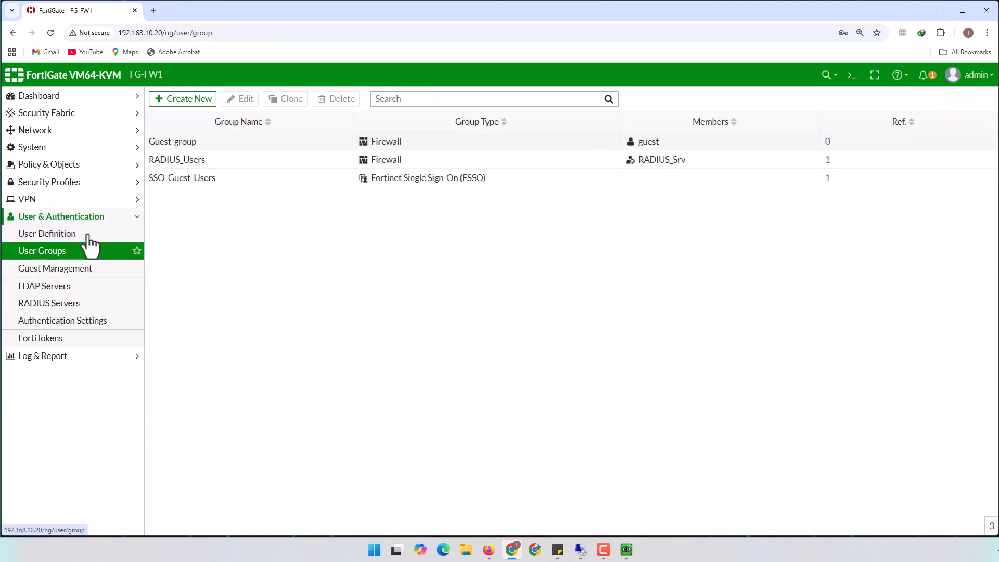
pyautogui.click(189, 99)
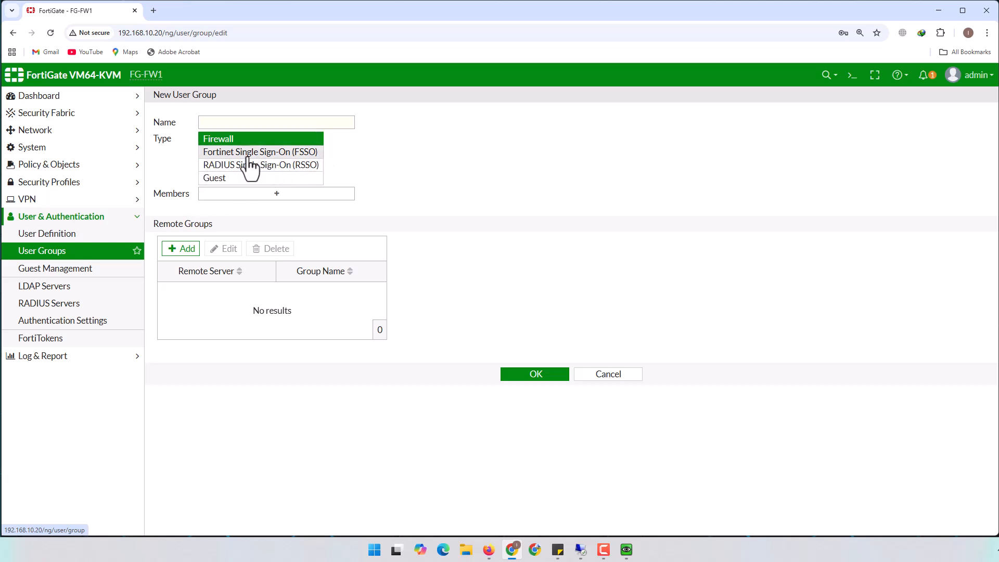
pyautogui.click(309, 154)
pyautogui.click(269, 121)
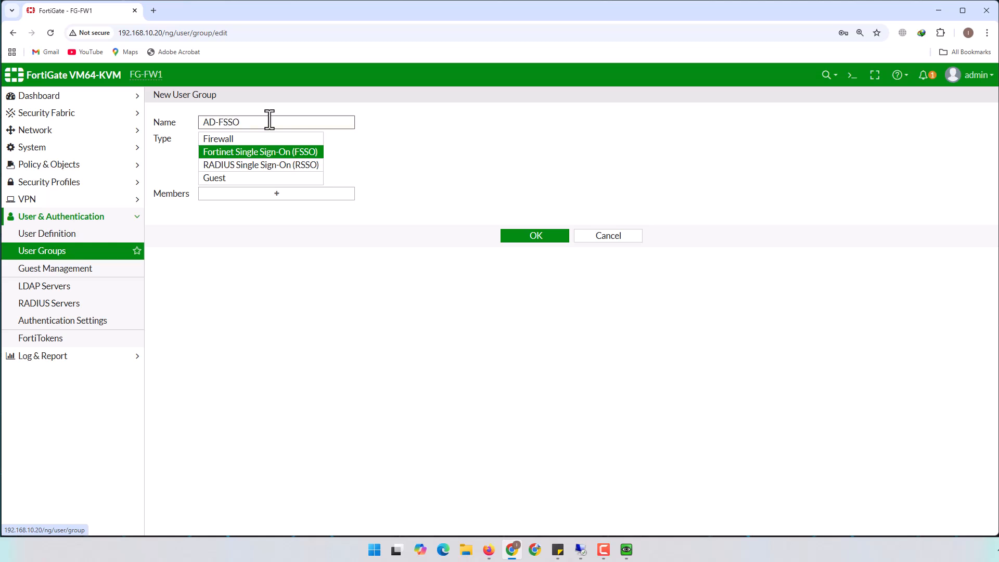
pyautogui.click(290, 196)
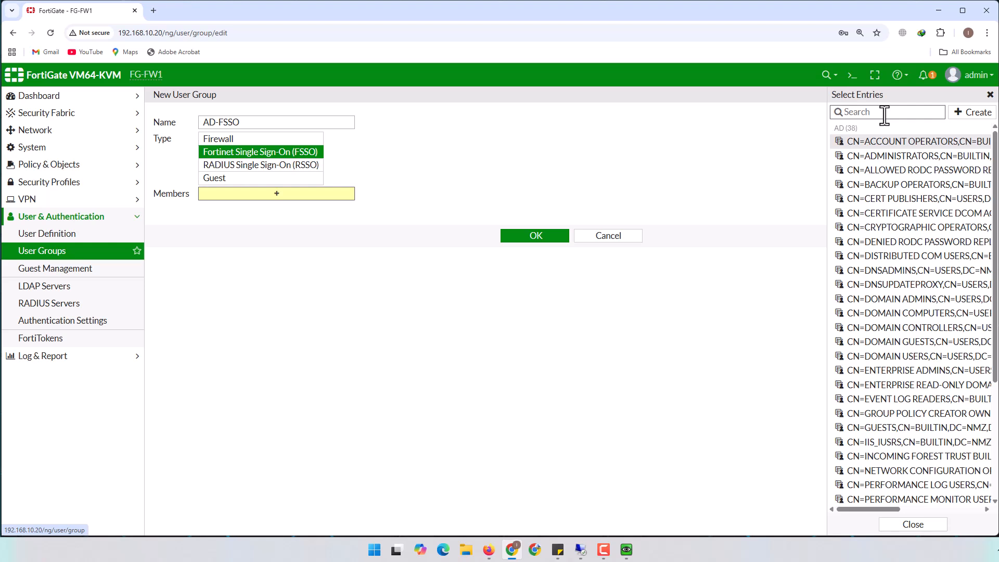
pyautogui.write('VPN')
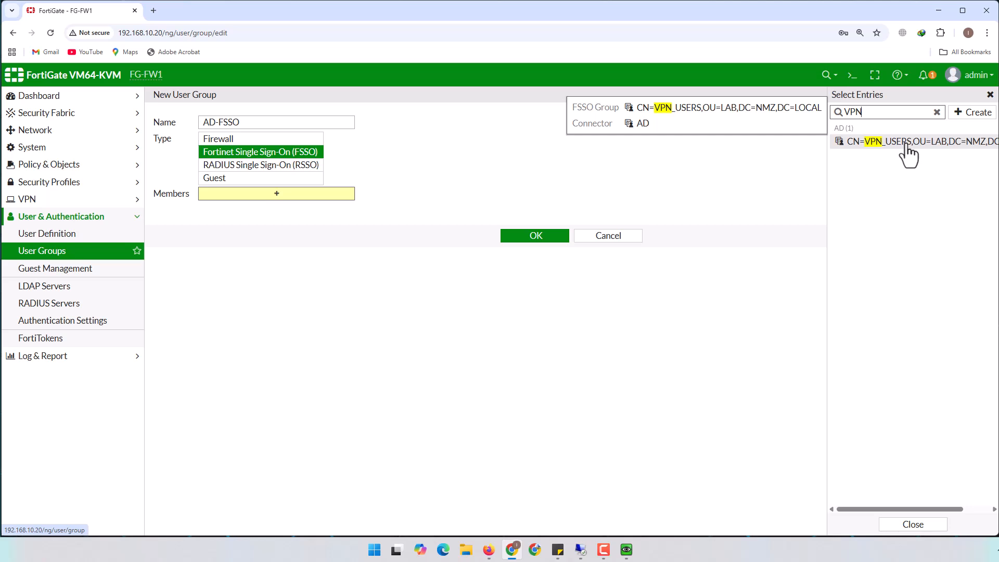
pyautogui.click(907, 148)
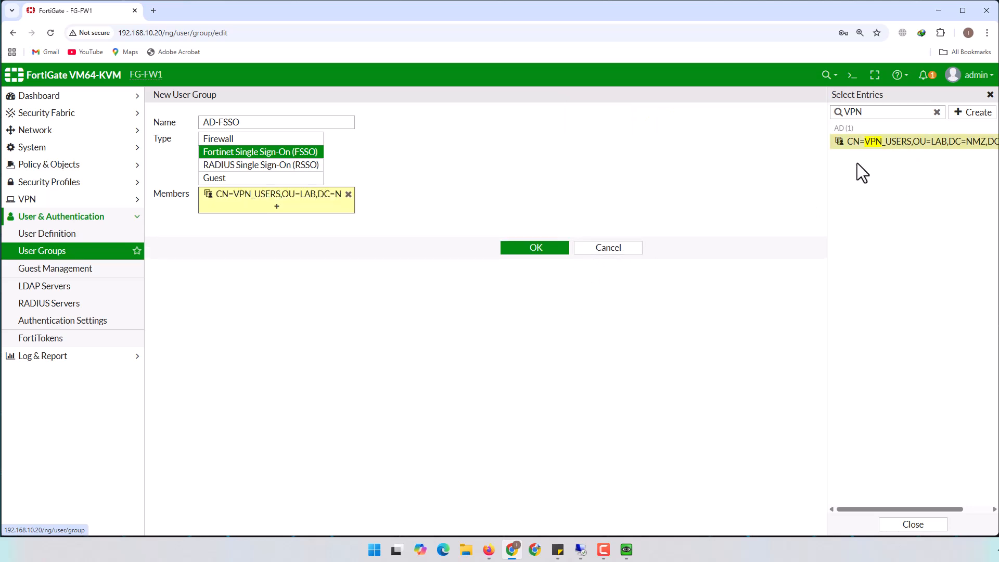
pyautogui.click(535, 248)
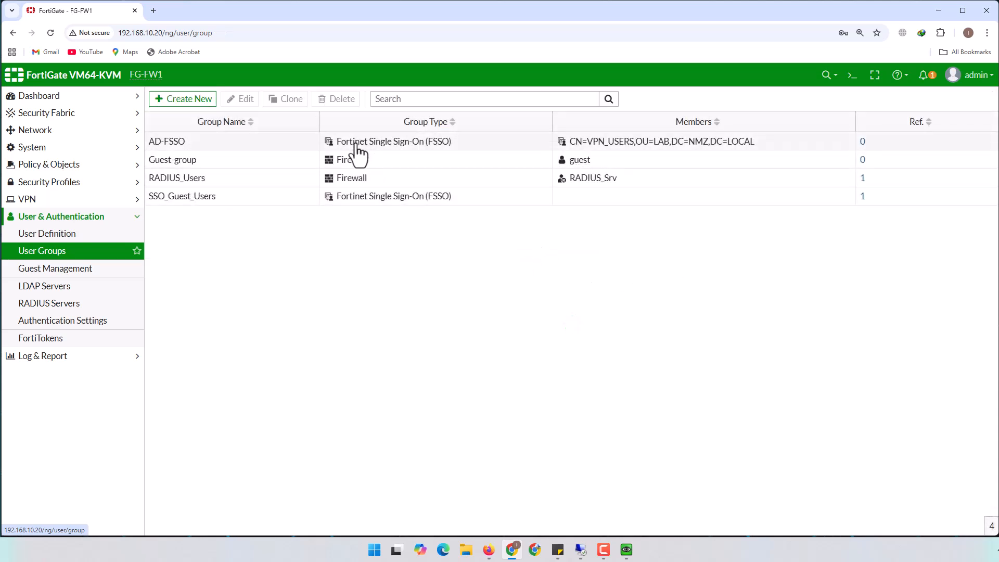
# Go to the Firewall Policy list and select the In_TO_Out policy
pyautogui.moveTo(645, 155)
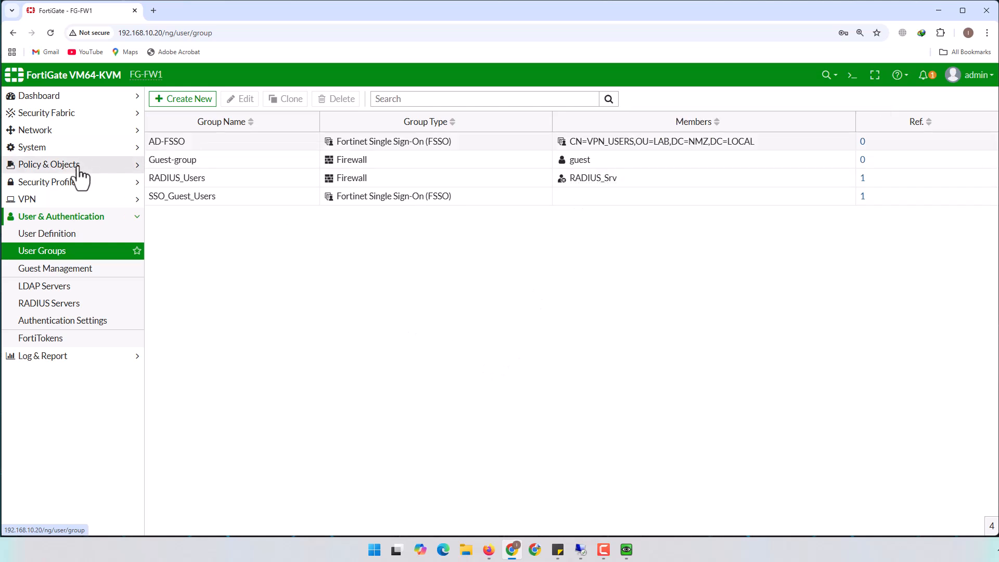
pyautogui.click(53, 165)
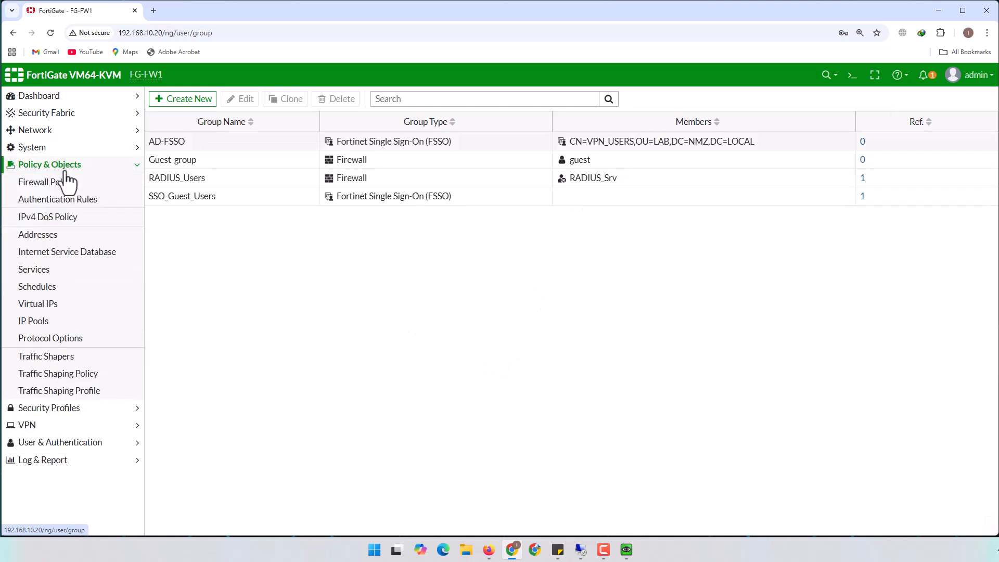
pyautogui.click(57, 183)
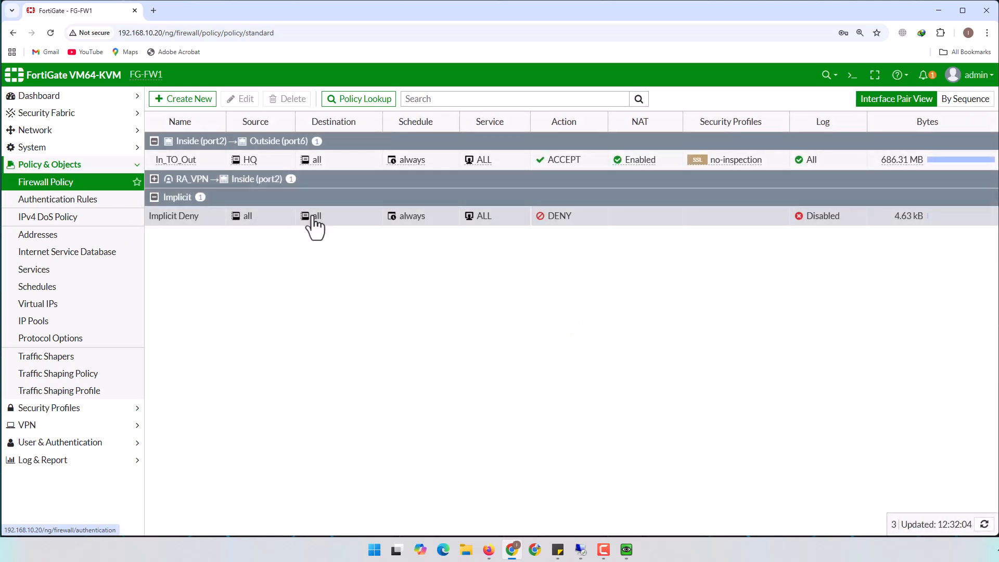
pyautogui.click(203, 160)
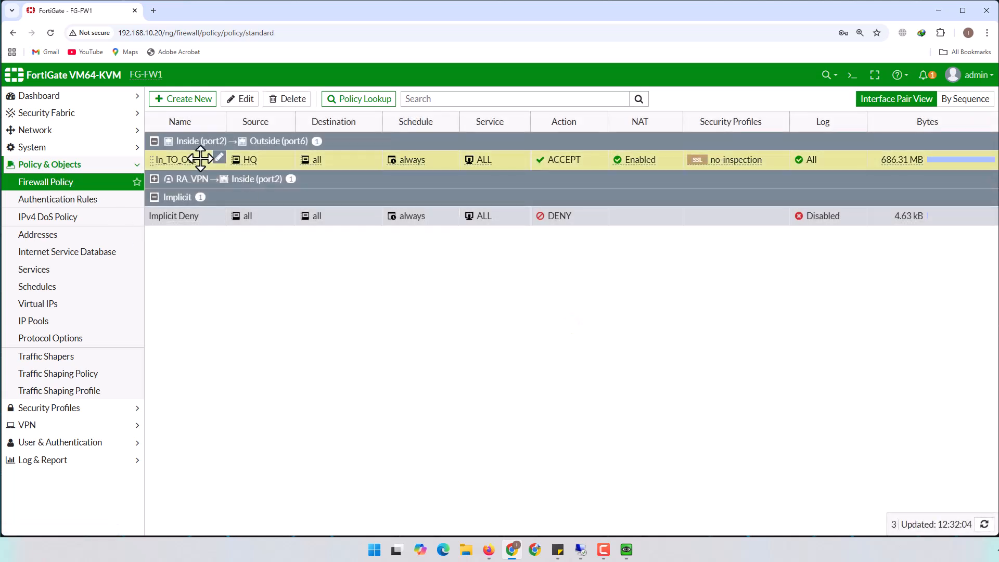
# Add the AD-FSSO user group as a second source on the In_TO_Out policy, next to HQ, and save
pyautogui.click(245, 99)
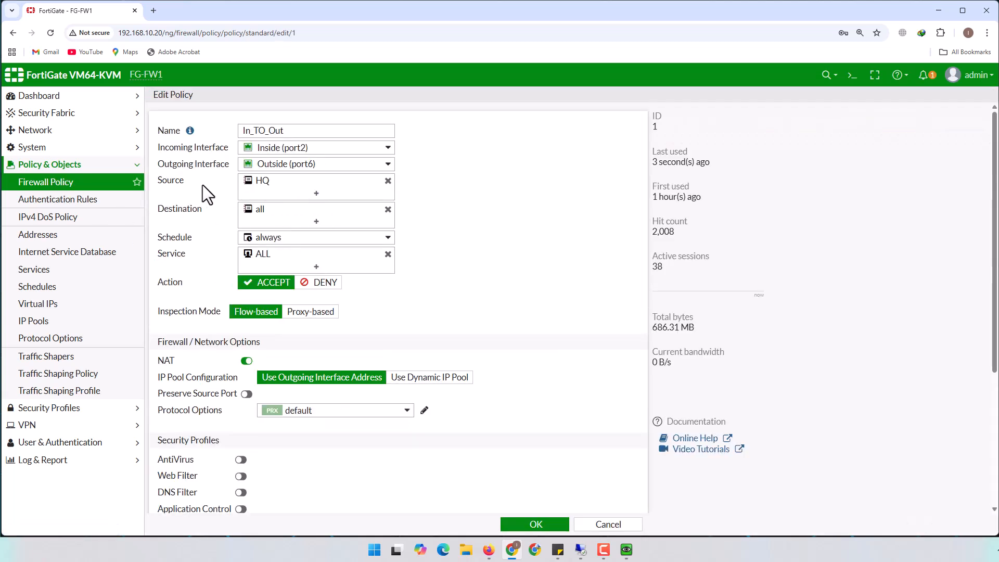
pyautogui.click(316, 193)
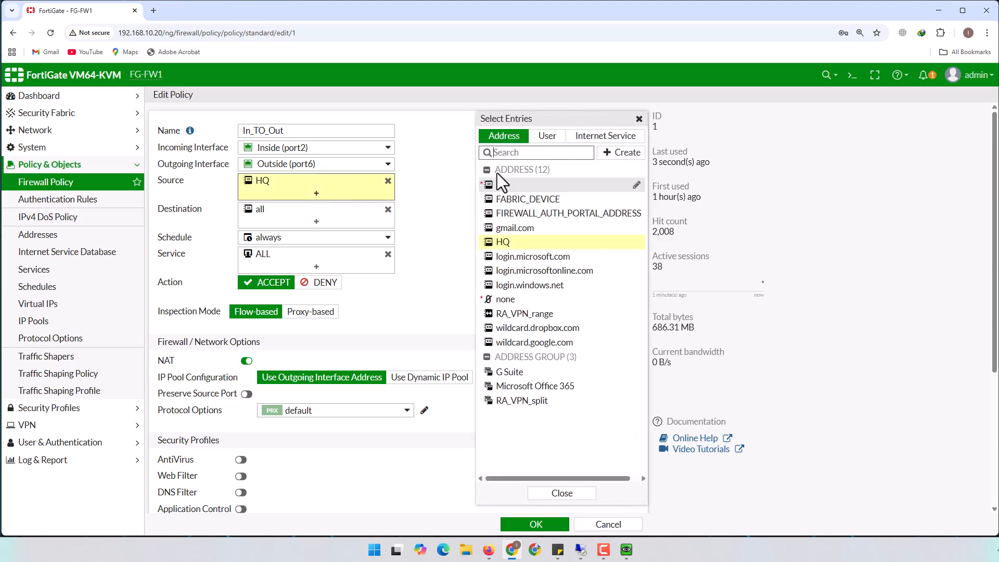
pyautogui.click(552, 139)
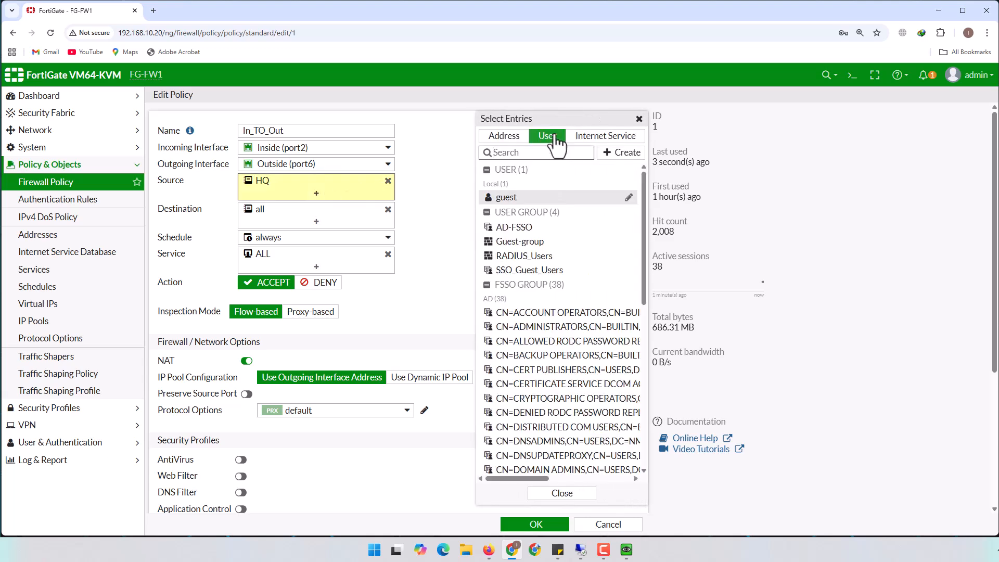
pyautogui.click(511, 229)
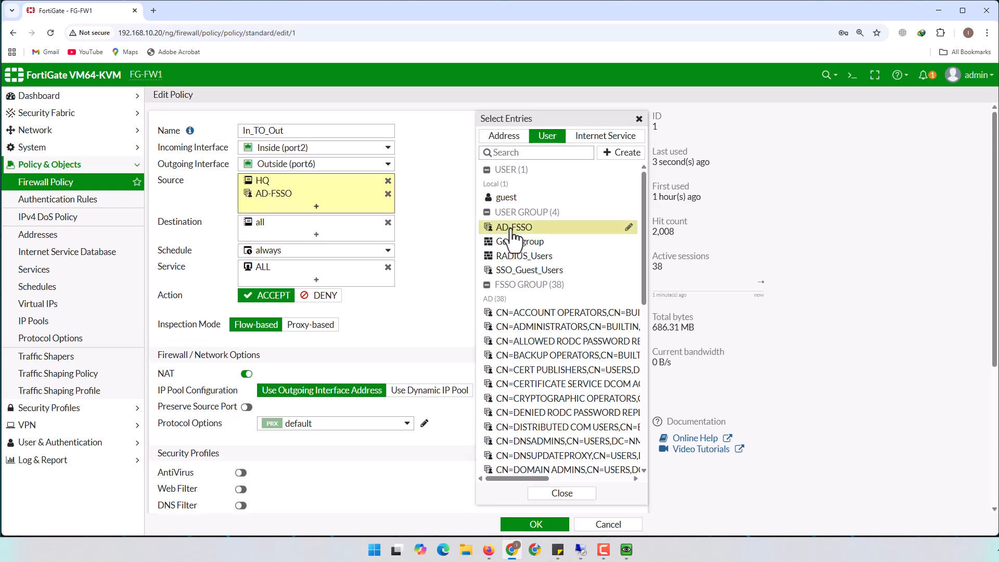
pyautogui.click(562, 493)
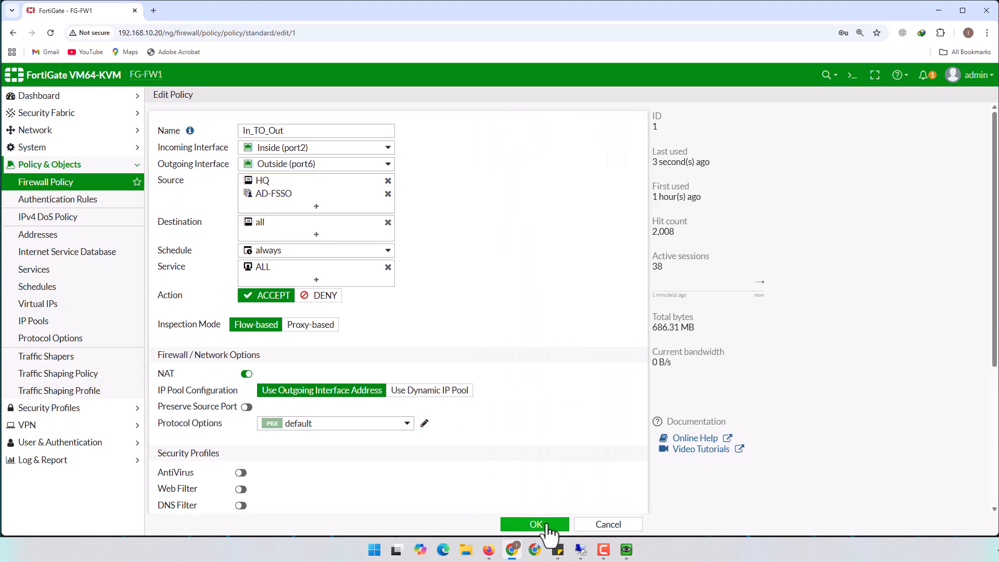
pyautogui.click(538, 524)
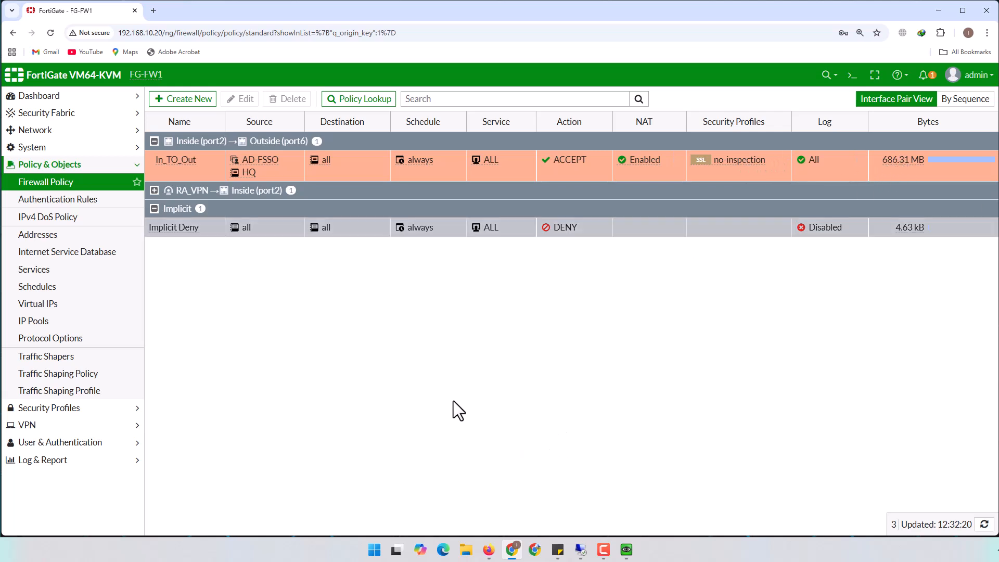
# Refresh the Forward Traffic log, then bring the 192.168.10.131 Remote Desktop session forward
pyautogui.click(47, 461)
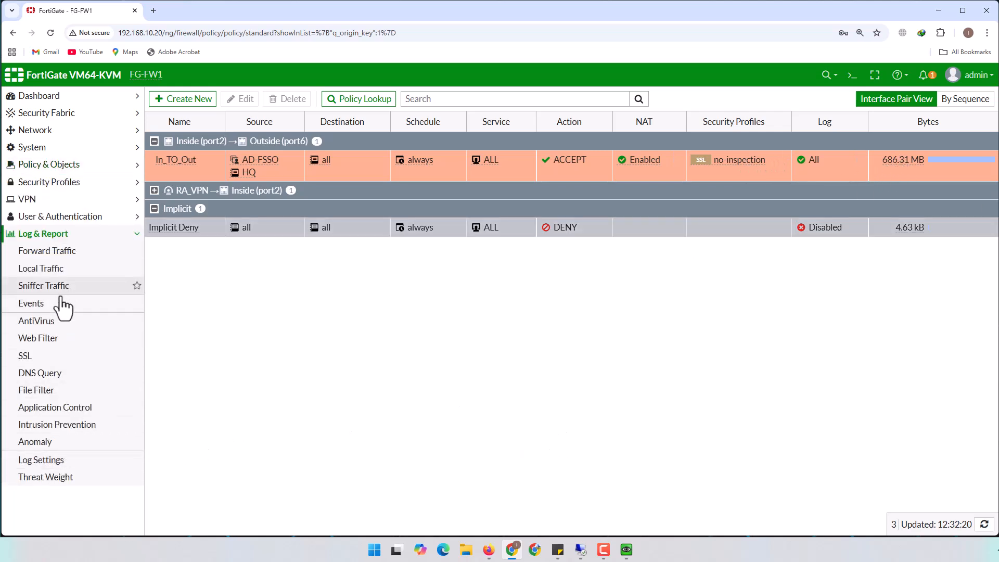
pyautogui.click(36, 252)
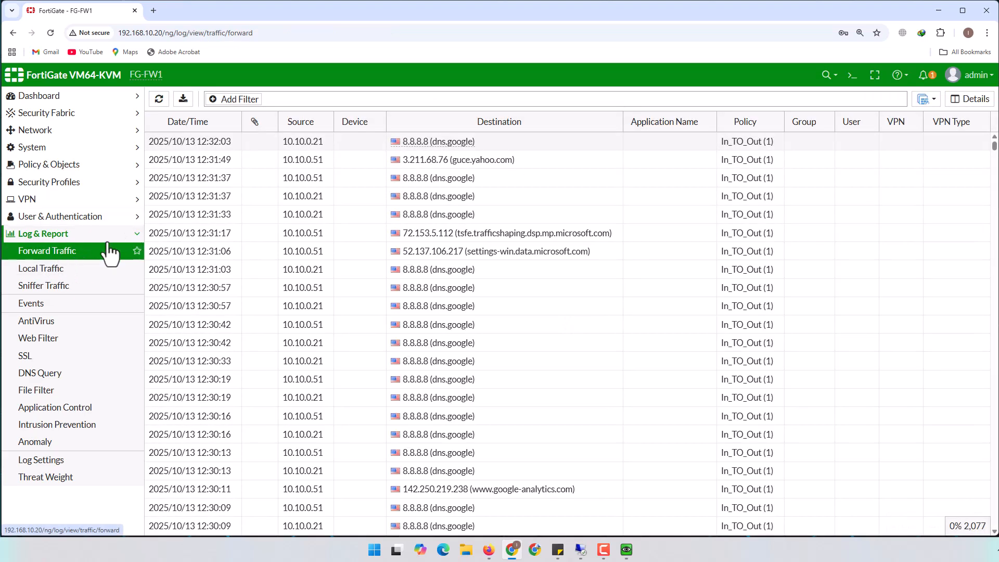
pyautogui.click(159, 100)
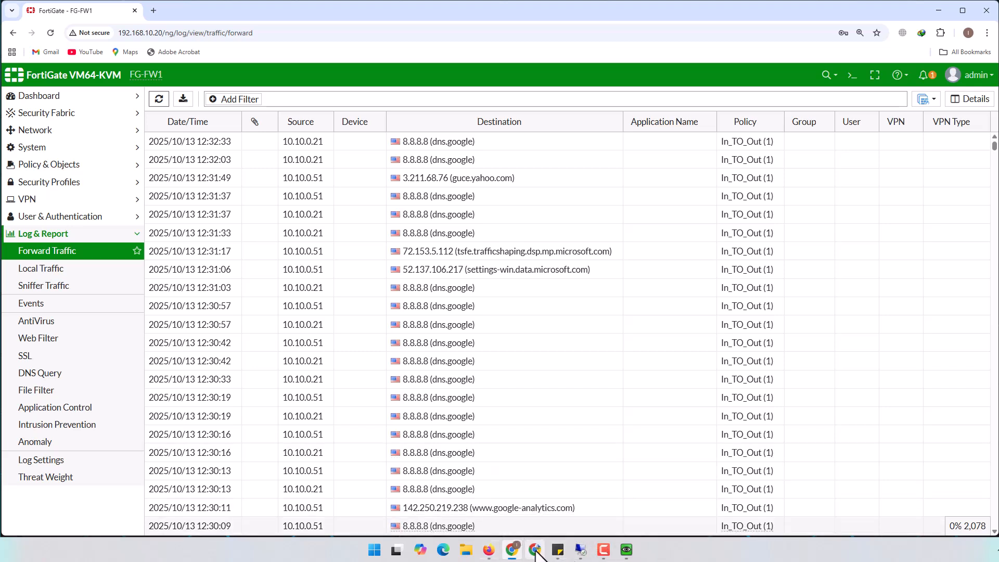
pyautogui.click(580, 549)
# Sign the current user out of the 192.168.10.131 remote PC
pyautogui.click(249, 388)
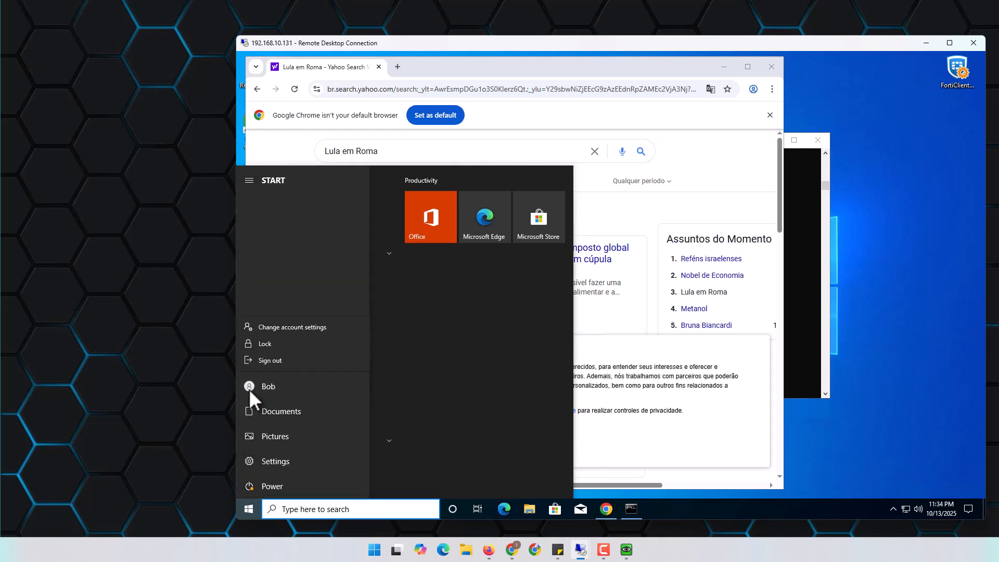
pyautogui.click(275, 361)
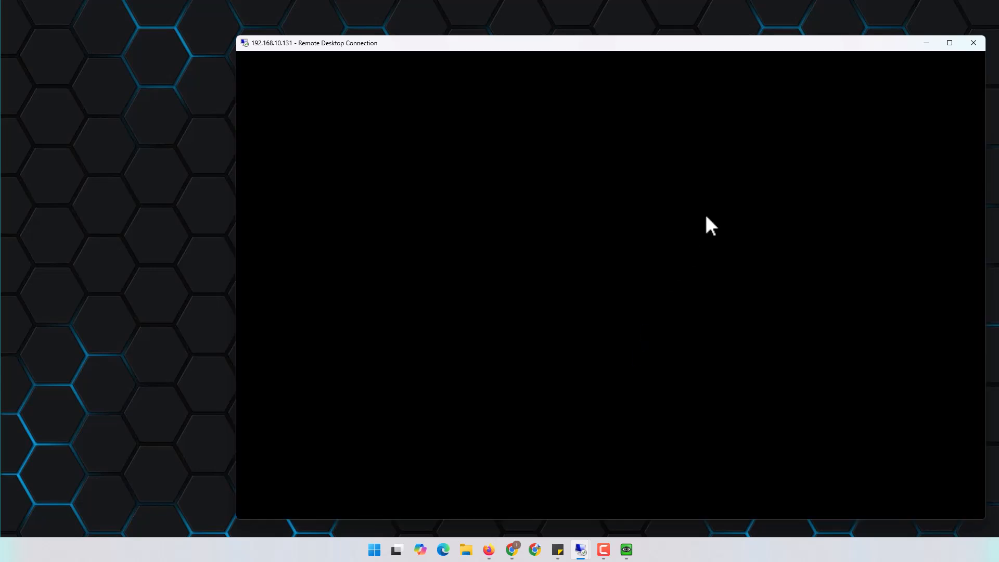
pyautogui.moveTo(751, 45); pyautogui.dragTo(629, 38)
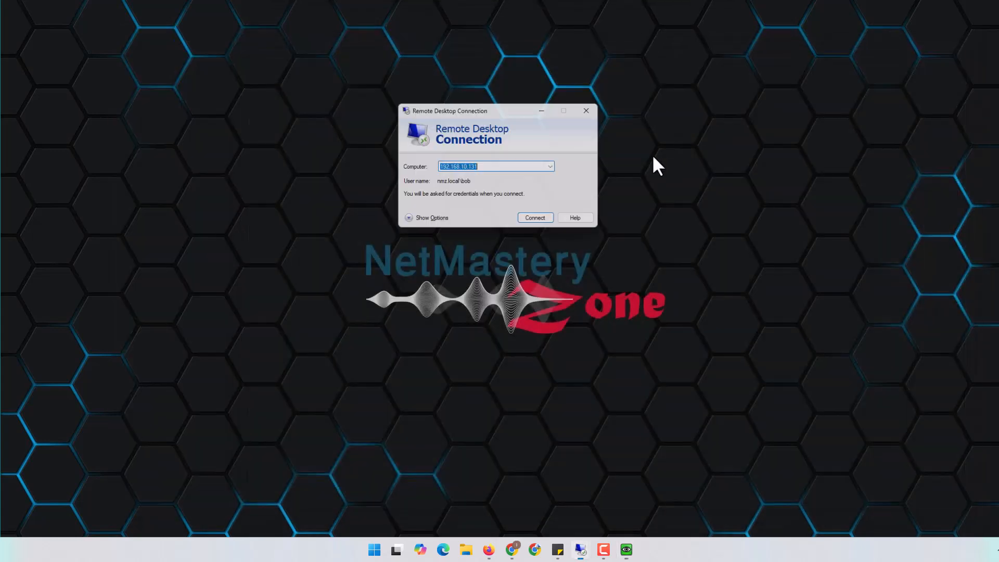
# Reconnect to 192.168.10.131 and sign in with the domain user's password
pyautogui.click(540, 221)
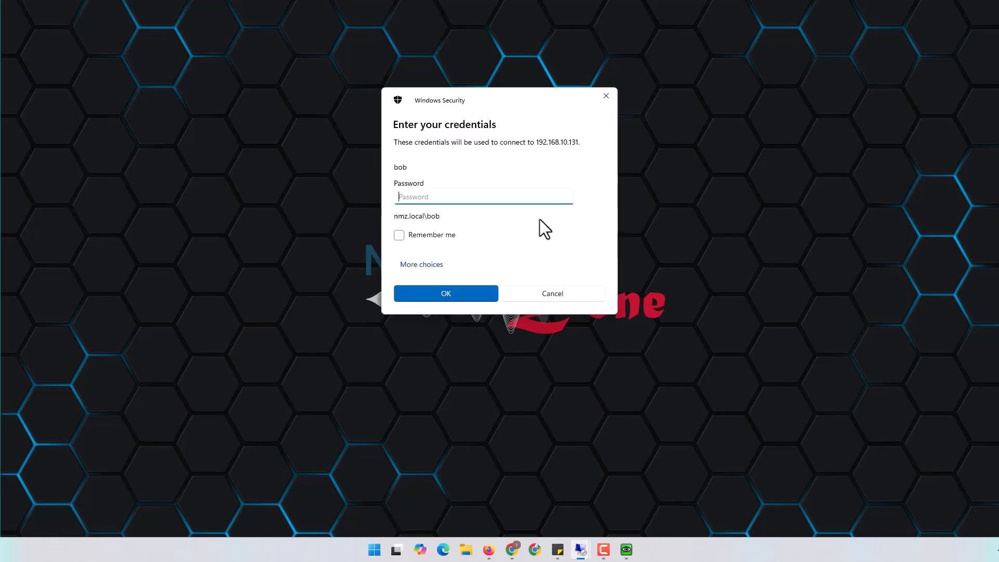
pyautogui.write('*********')
pyautogui.press('Return')
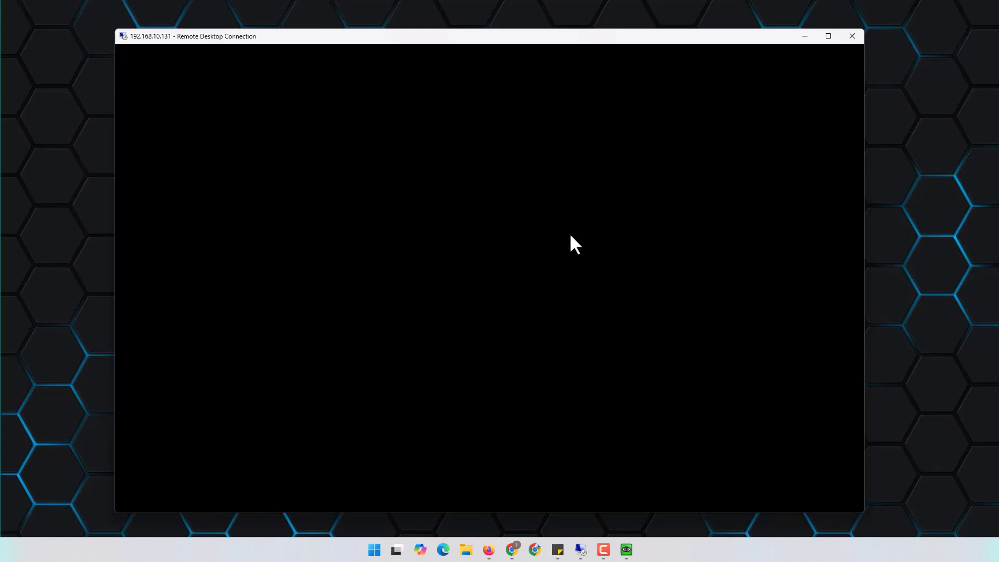
# On the 192.168.10.21 server, list FSSO logon users and inspect the VPNPC1 logon at 10.10.0.51
pyautogui.moveTo(581, 549)
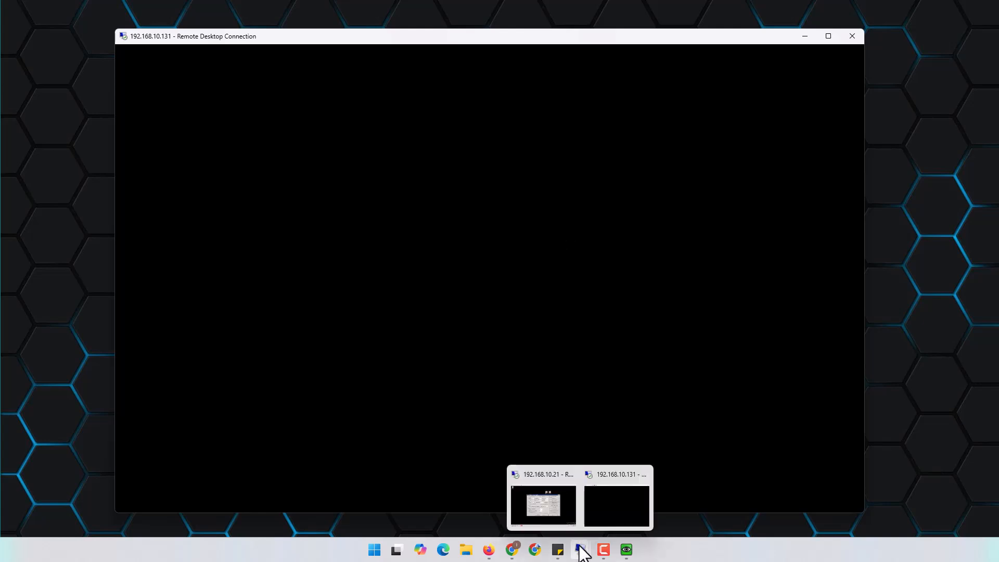
pyautogui.click(546, 505)
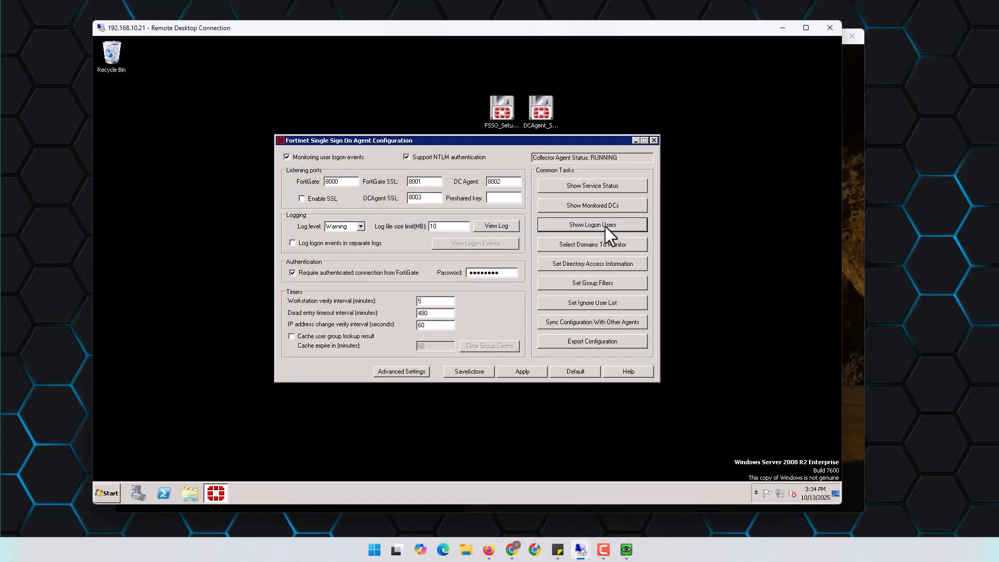
pyautogui.click(605, 226)
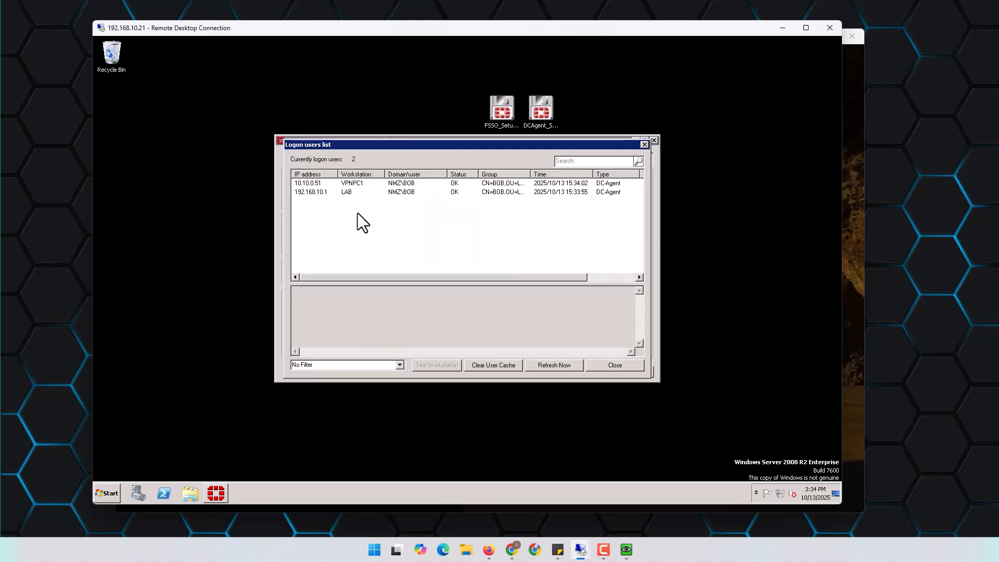
pyautogui.click(323, 184)
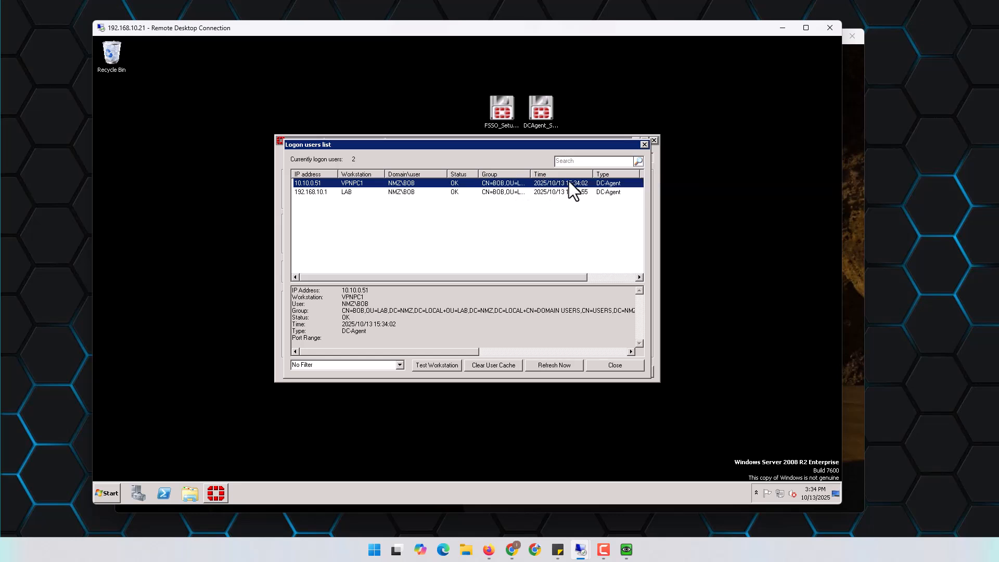
pyautogui.click(782, 29)
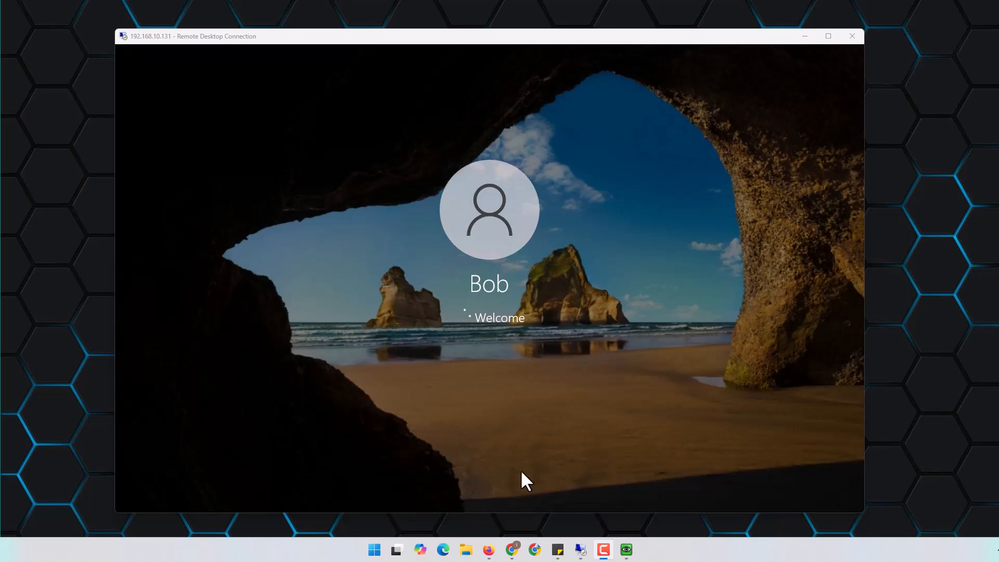
# Refresh Forward Traffic and check that 10.10.0.51 sessions show group AD-FSSO and a user
pyautogui.moveTo(512, 549)
pyautogui.click(508, 502)
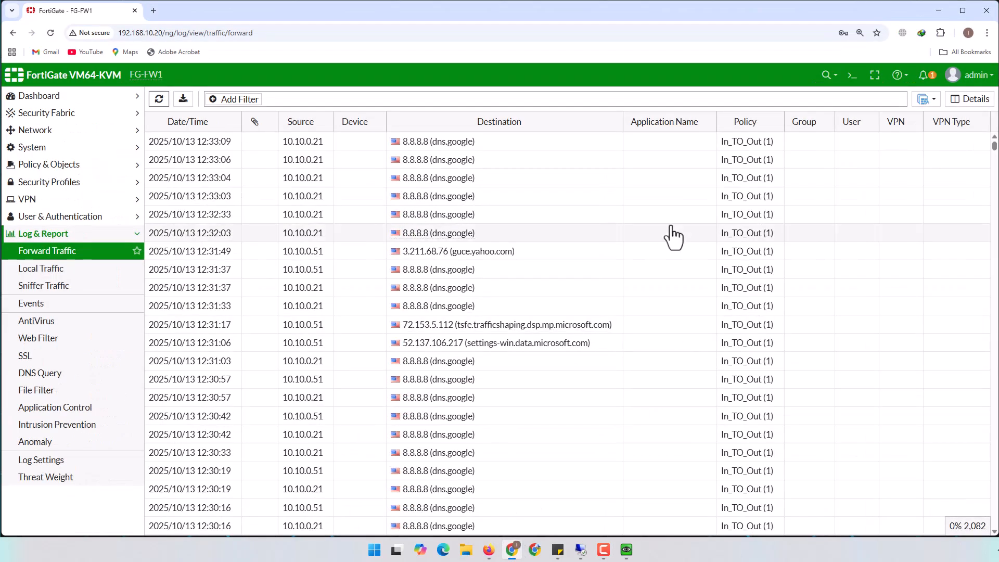
pyautogui.click(158, 100)
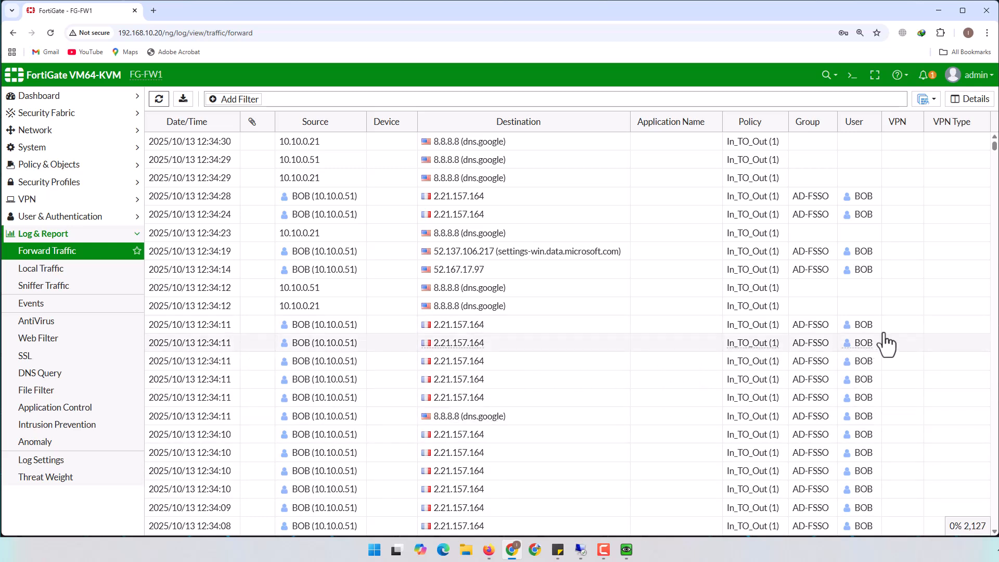
pyautogui.click(811, 330)
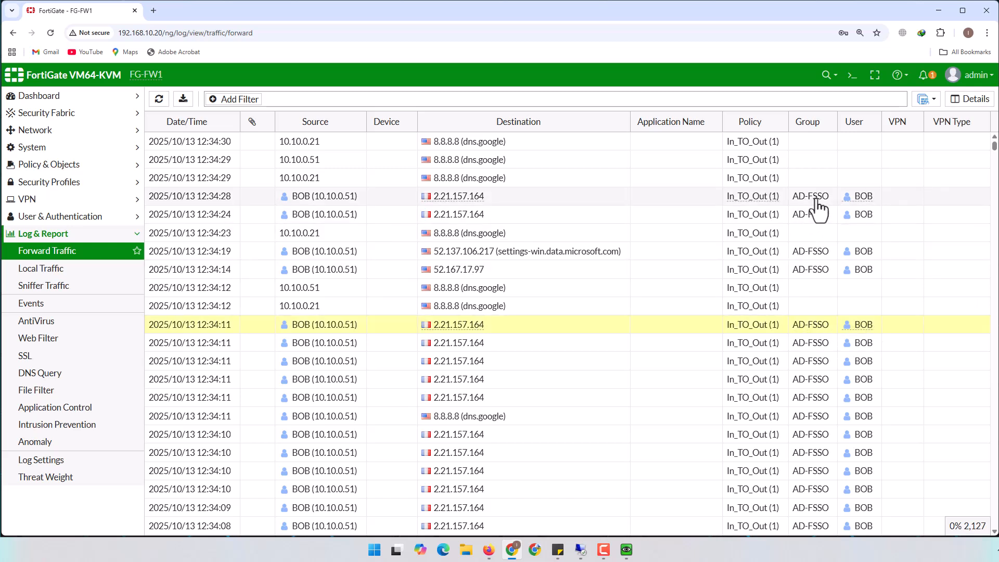
pyautogui.moveTo(867, 208)
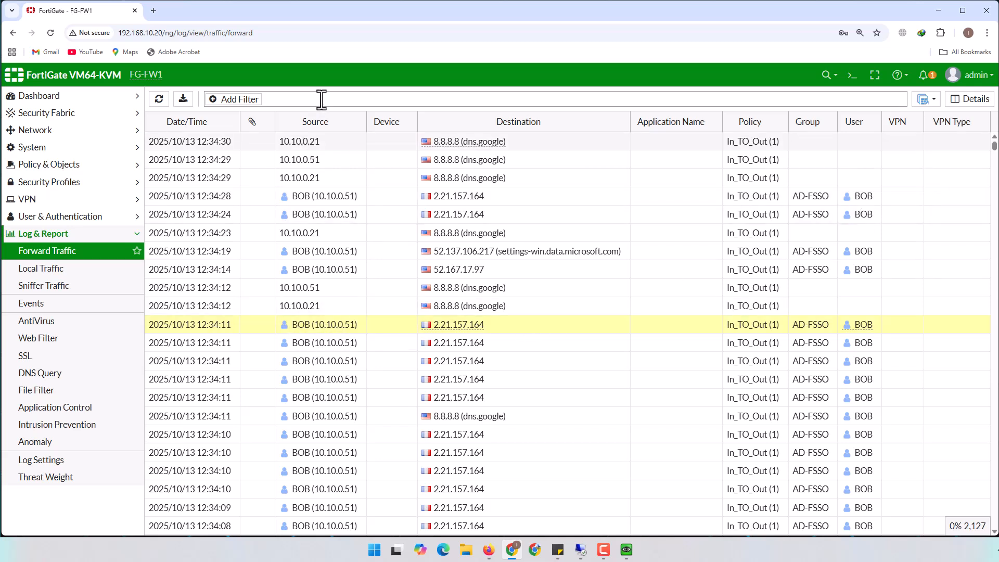
pyautogui.scroll(-4, 320, 336)
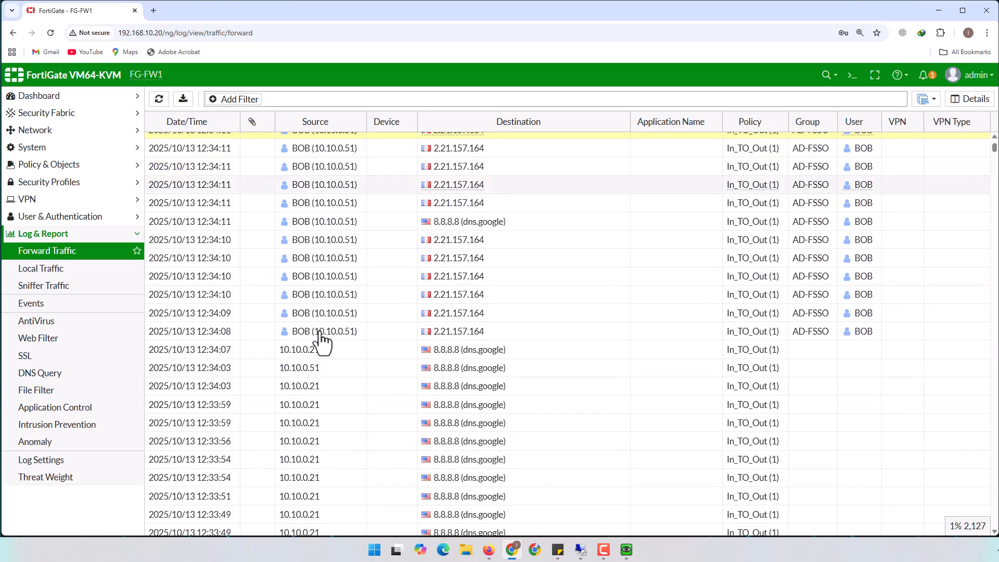
pyautogui.scroll(5, 321, 255)
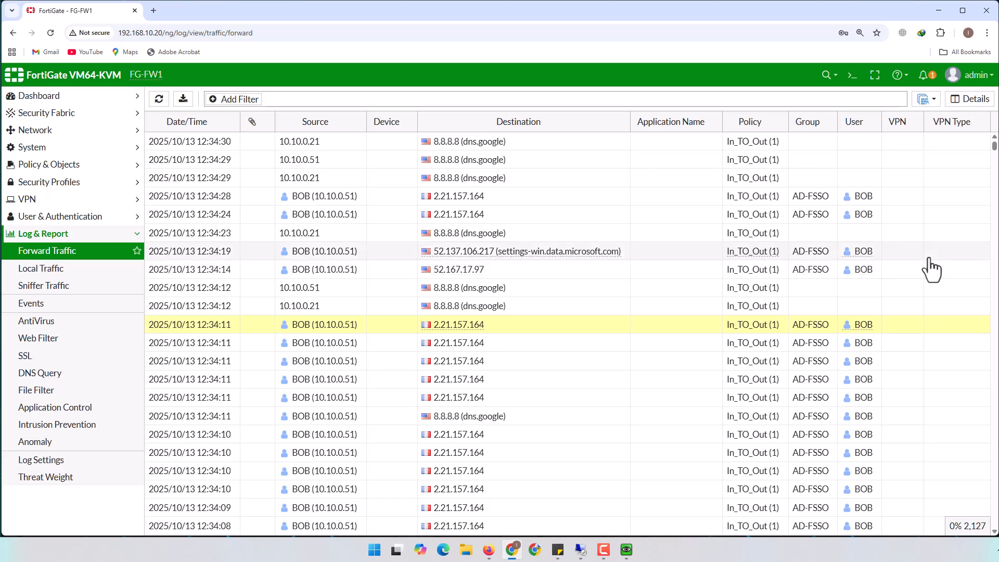
pyautogui.moveTo(861, 283)
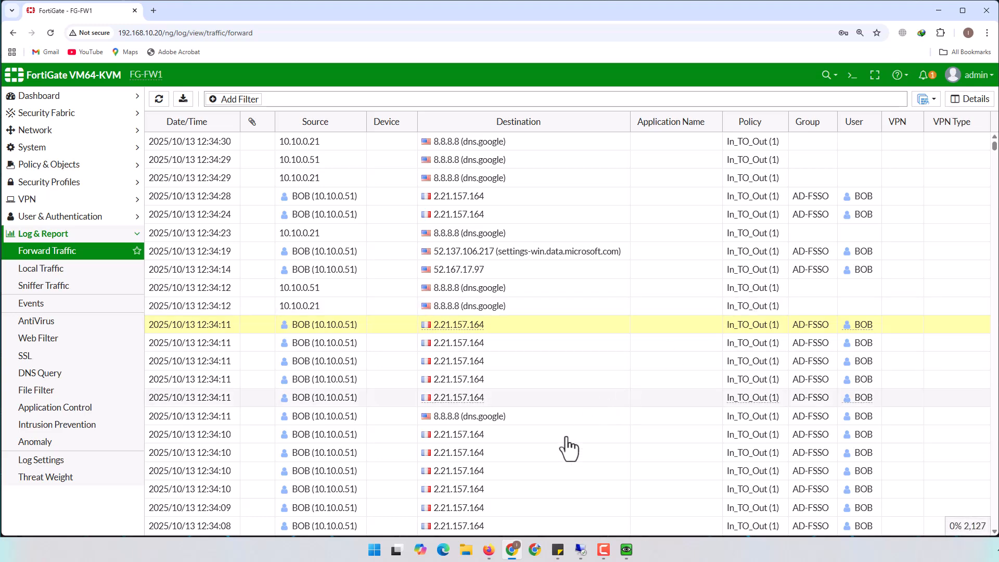
pyautogui.click(517, 557)
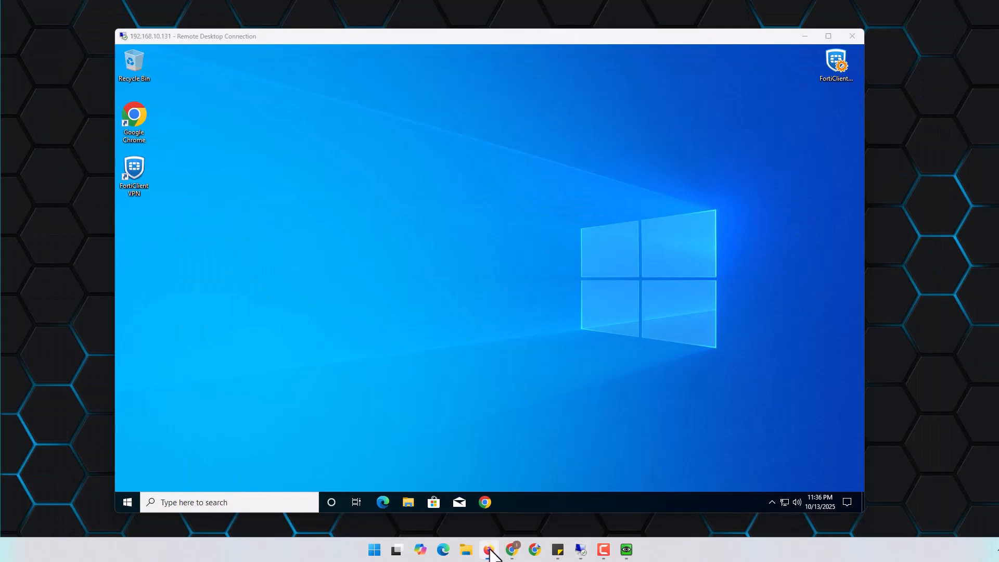
# Minimize the EVE topology page and FortiGate log to reveal the 192.168.10.131 remote desktop
pyautogui.click(489, 550)
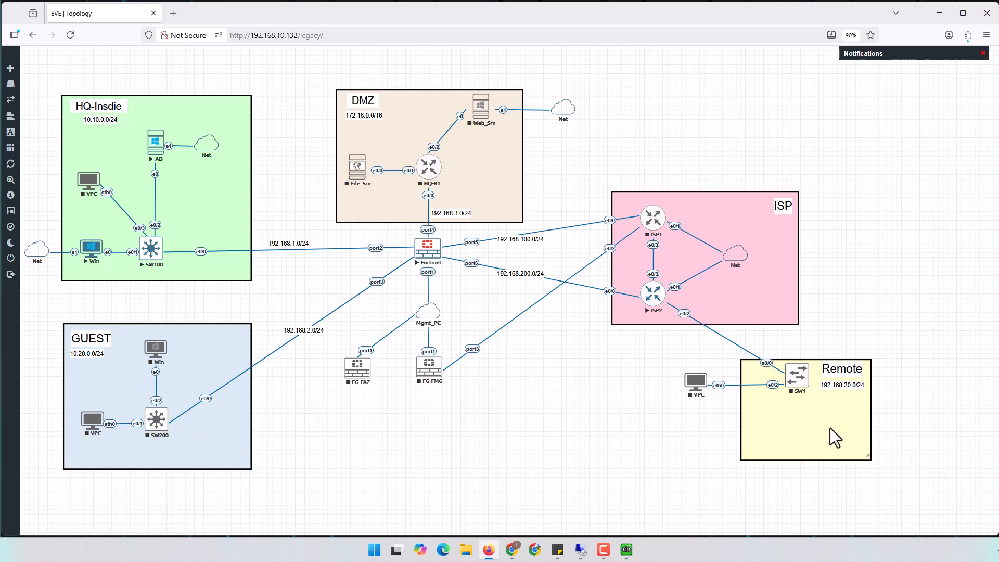
pyautogui.click(939, 13)
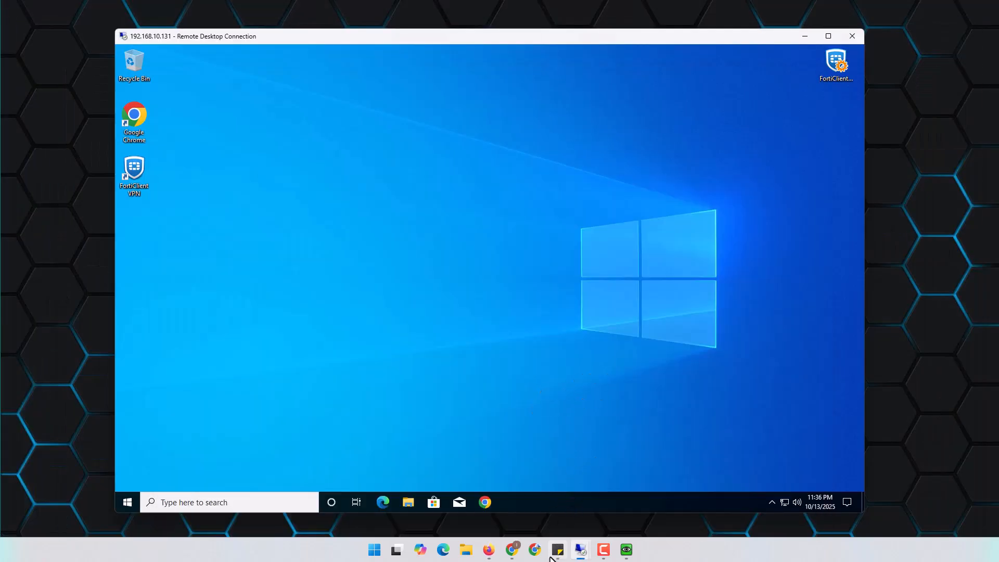
pyautogui.click(511, 550)
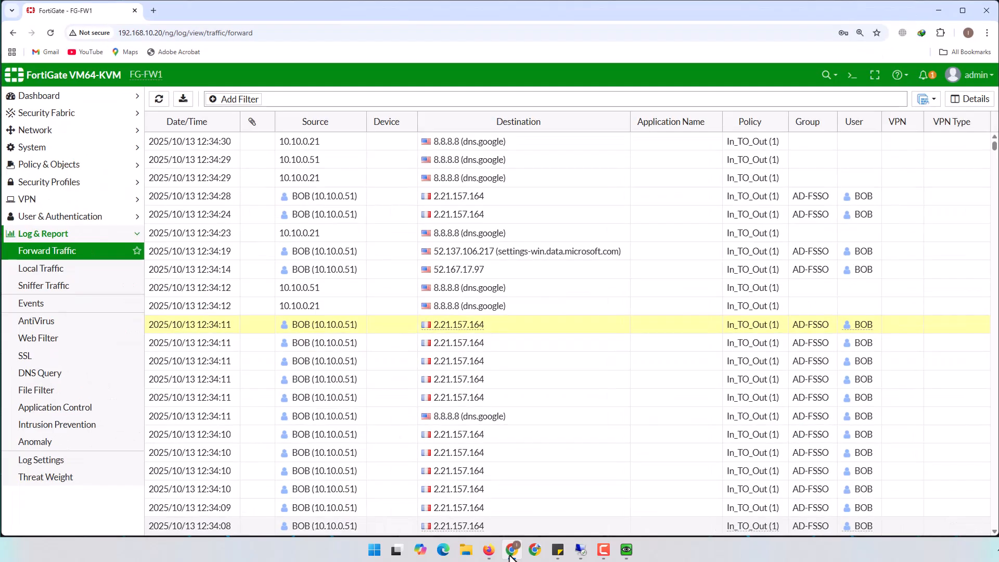
pyautogui.click(511, 552)
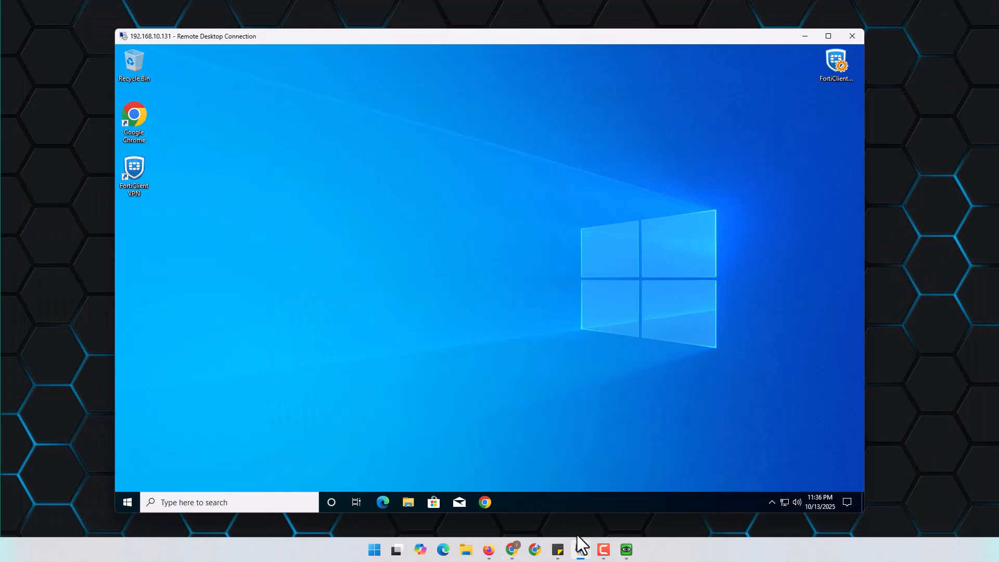
pyautogui.moveTo(582, 555)
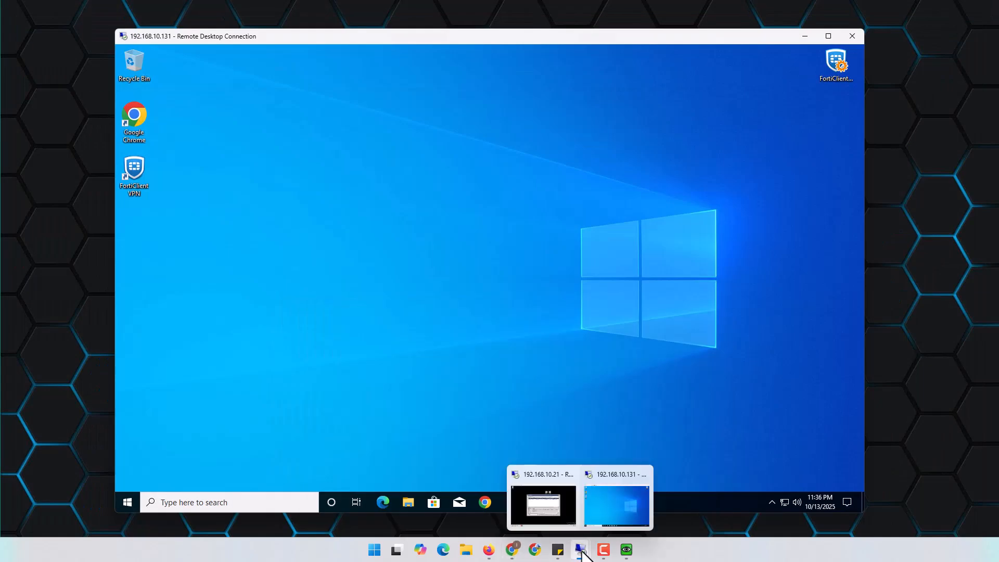
# On the server, launch Active Directory Users and Computers and start a new user in LAB
pyautogui.click(543, 501)
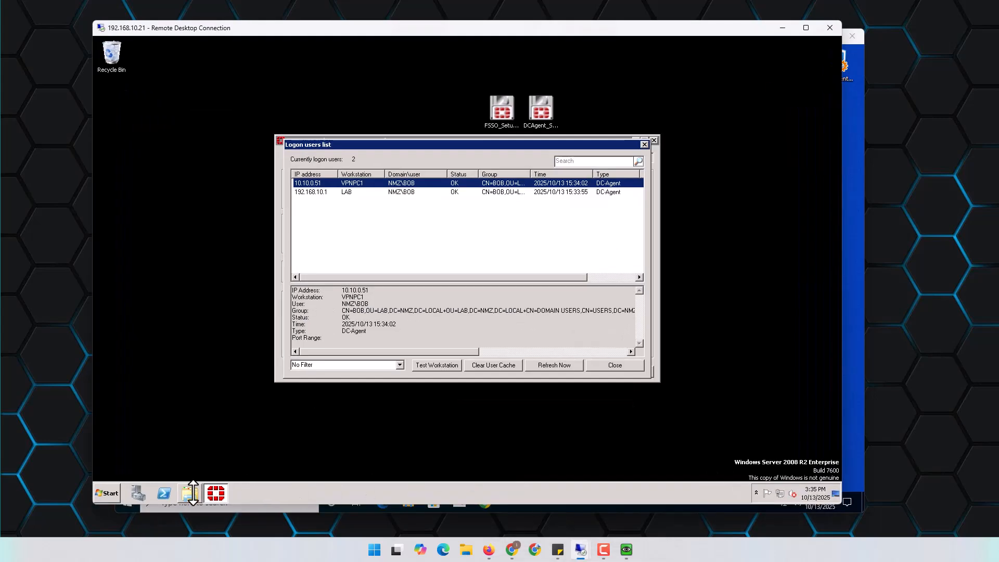
pyautogui.click(111, 492)
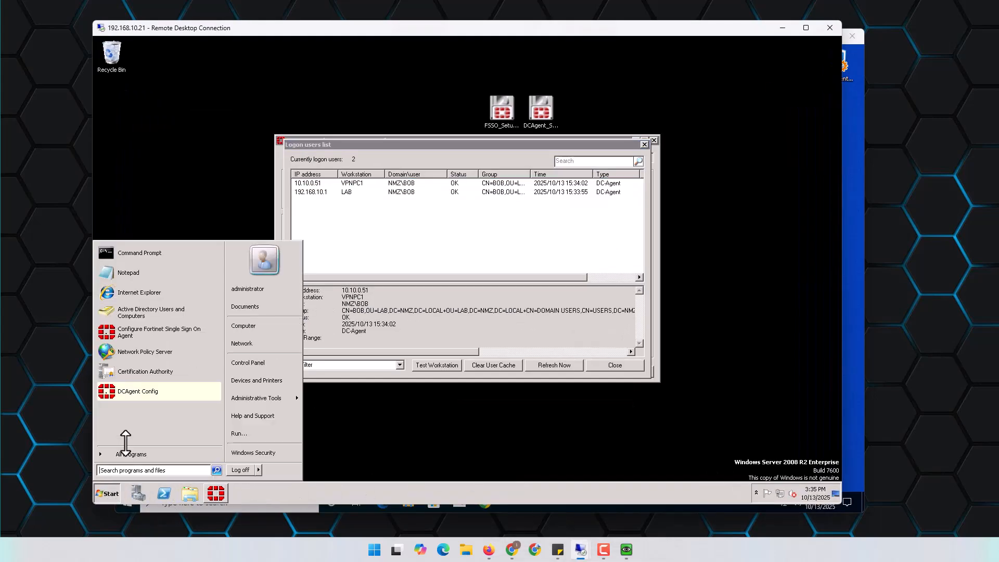
pyautogui.click(133, 310)
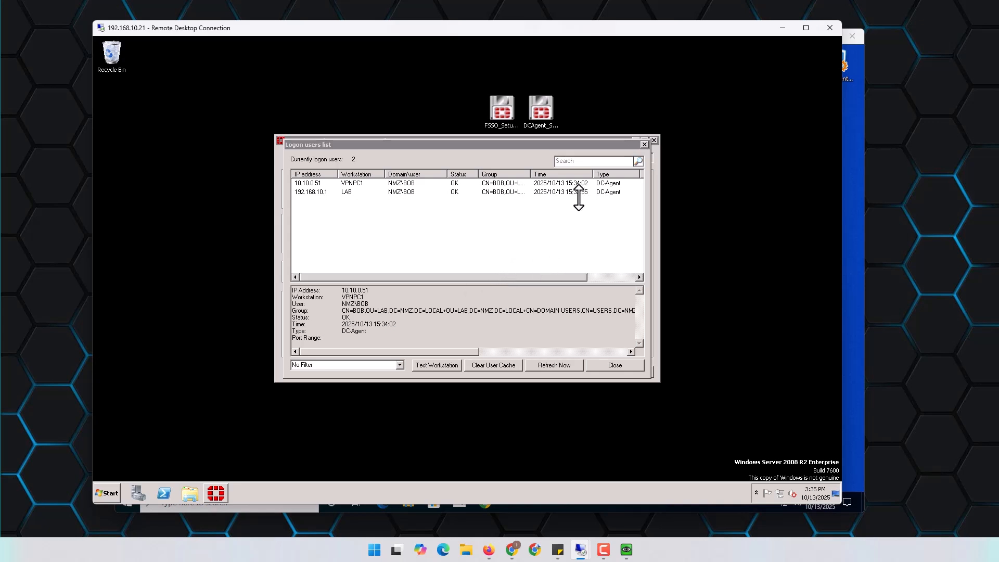
pyautogui.moveTo(620, 364); pyautogui.dragTo(432, 311)
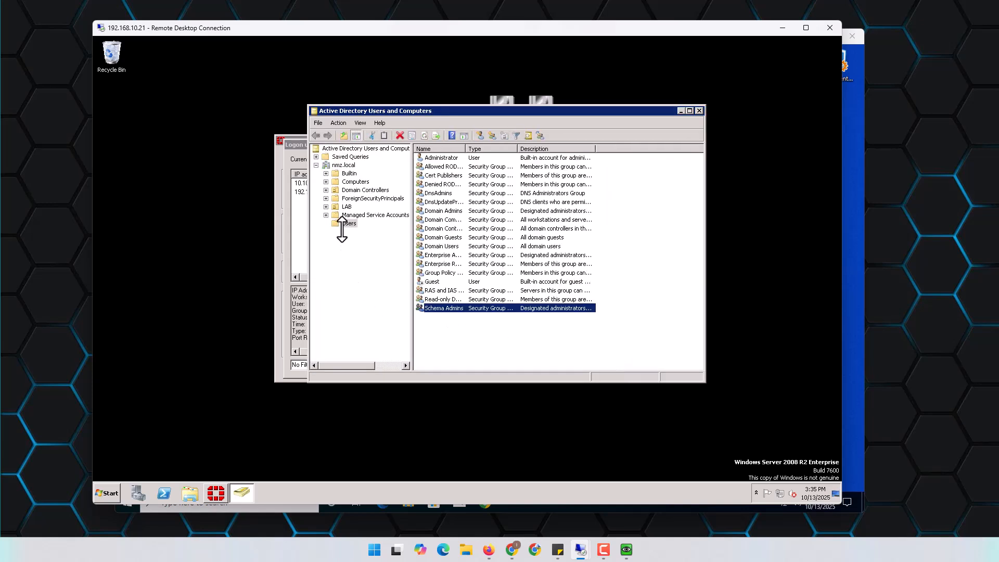
pyautogui.click(348, 221)
pyautogui.click(347, 206)
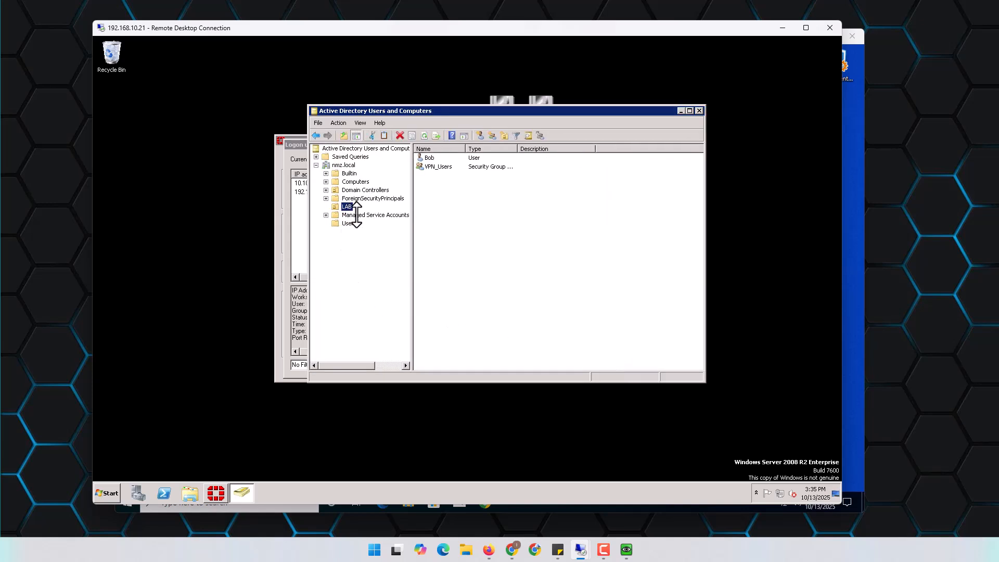
pyautogui.click(431, 158)
pyautogui.rightClick(438, 189)
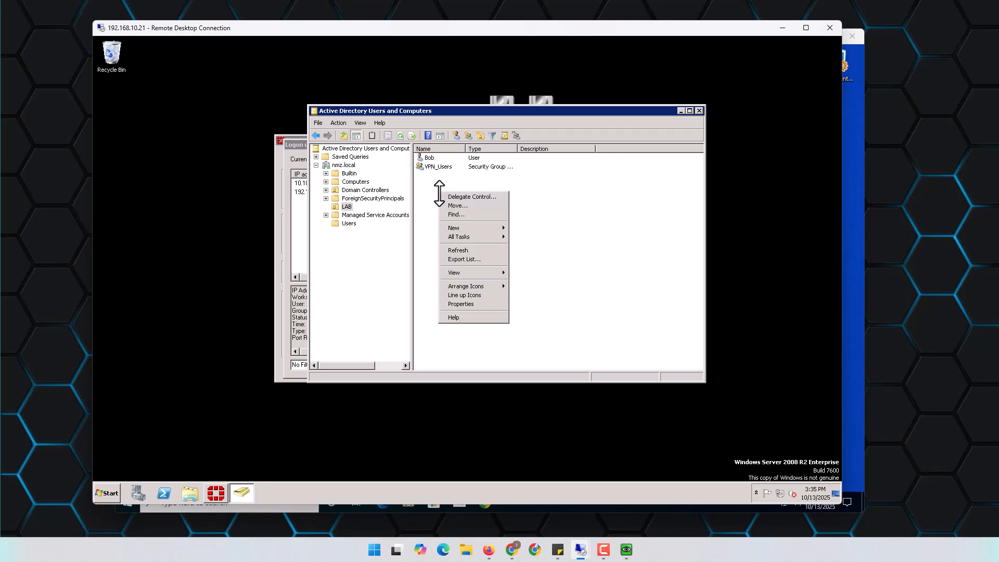
pyautogui.moveTo(464, 227)
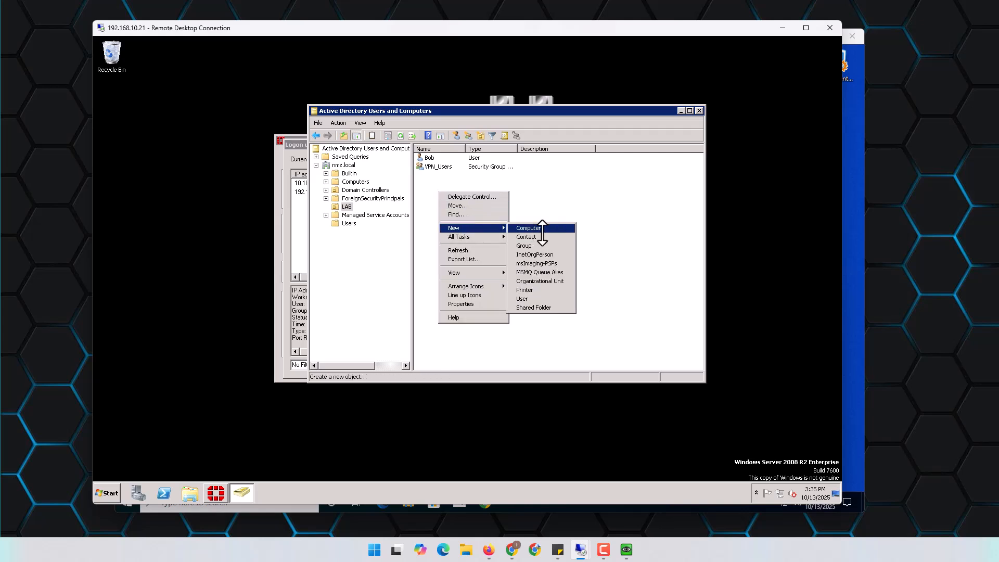
pyautogui.click(554, 298)
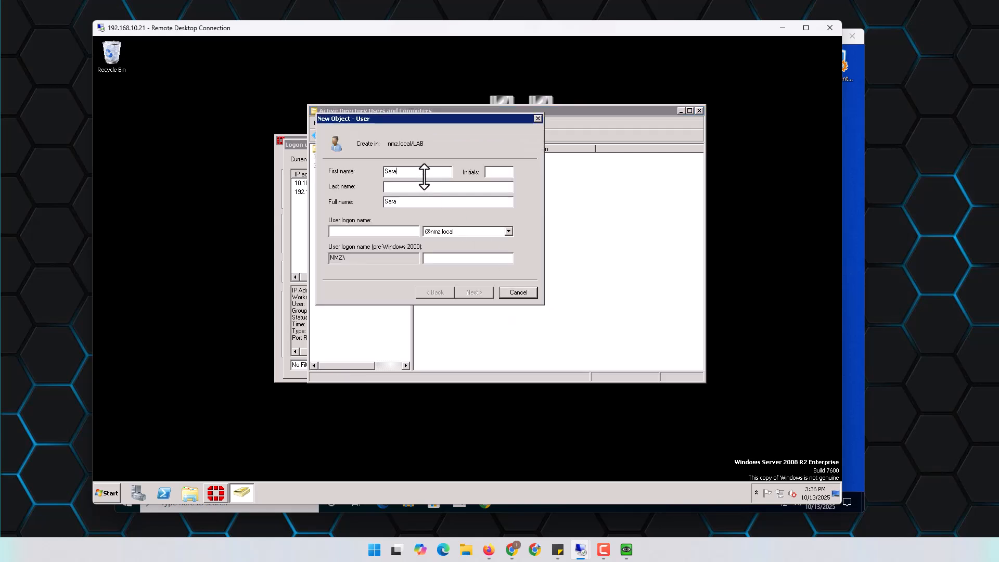
# Enter the user's logon name and password, set password never expires and user cannot change it
pyautogui.click(365, 232)
pyautogui.write('Sara')
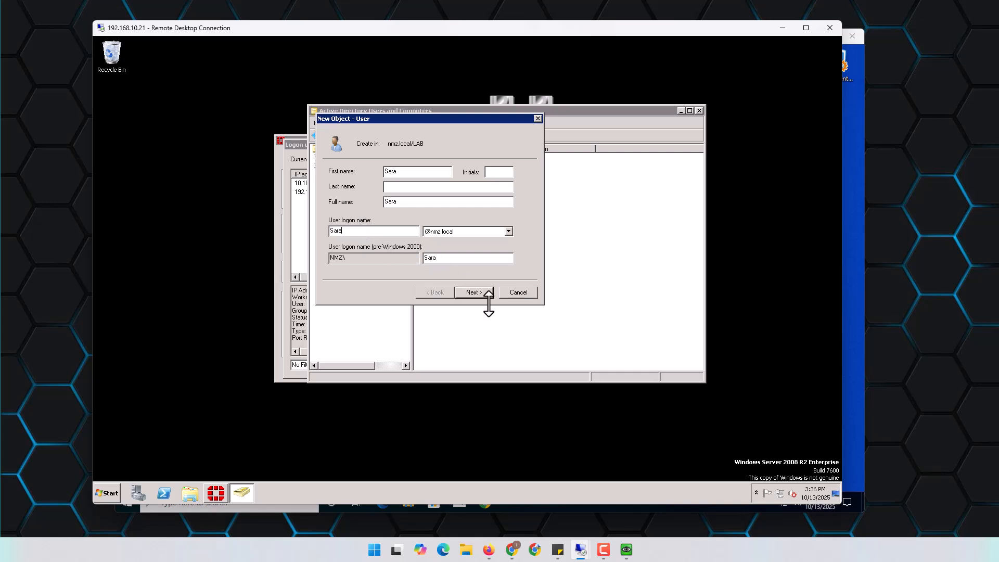
pyautogui.click(474, 292)
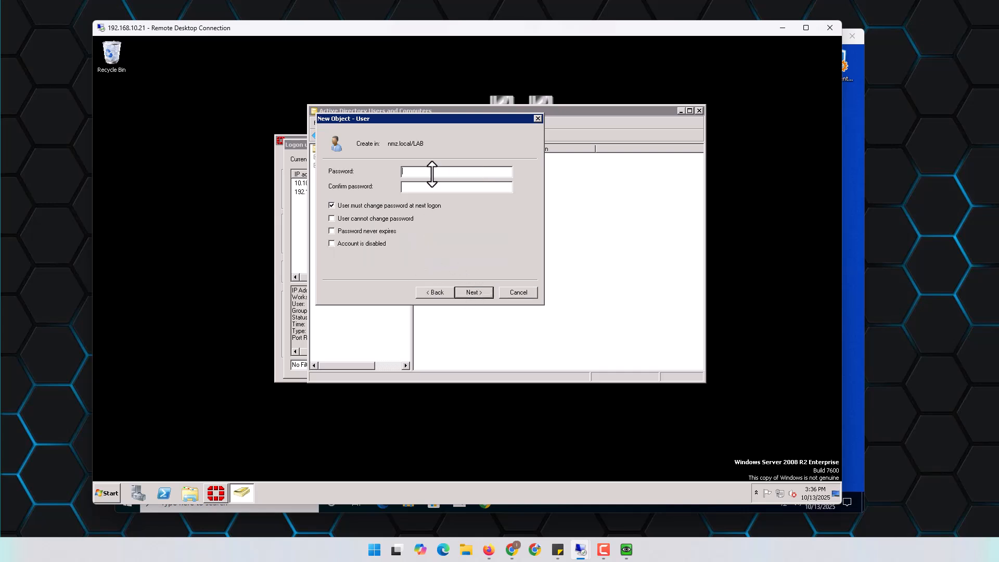
pyautogui.write('Pass')
pyautogui.click(362, 205)
pyautogui.click(382, 218)
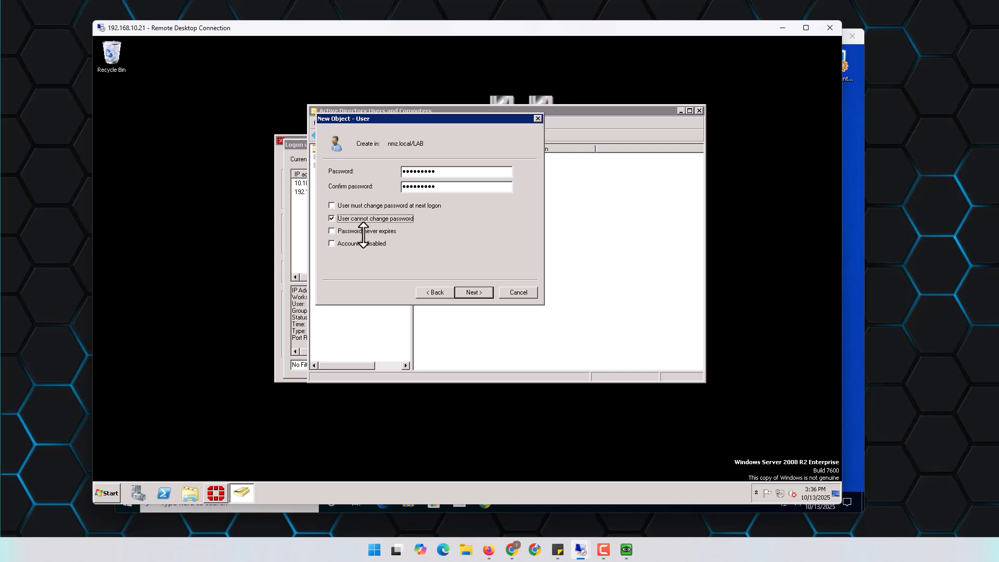
pyautogui.click(364, 231)
pyautogui.click(482, 292)
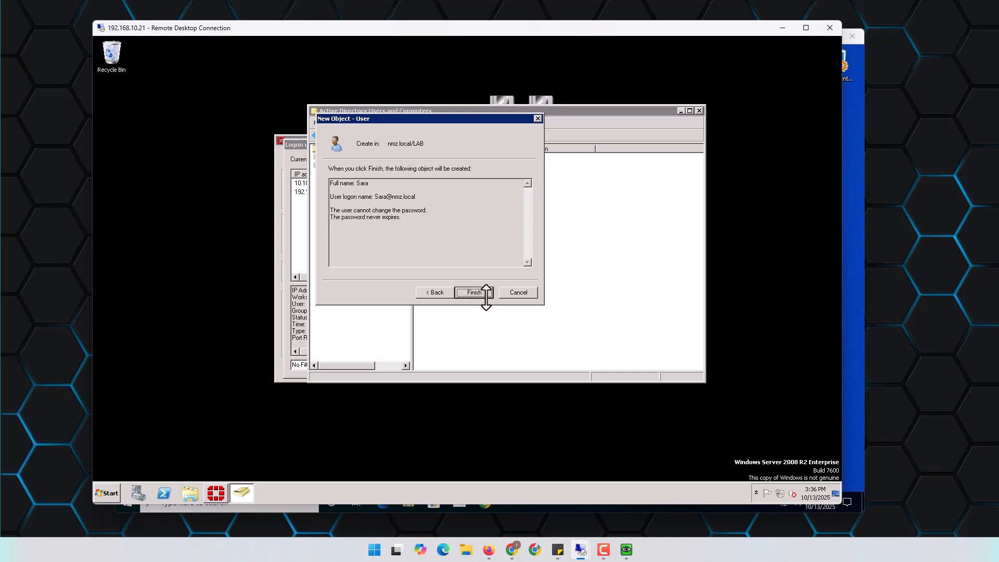
pyautogui.click(482, 292)
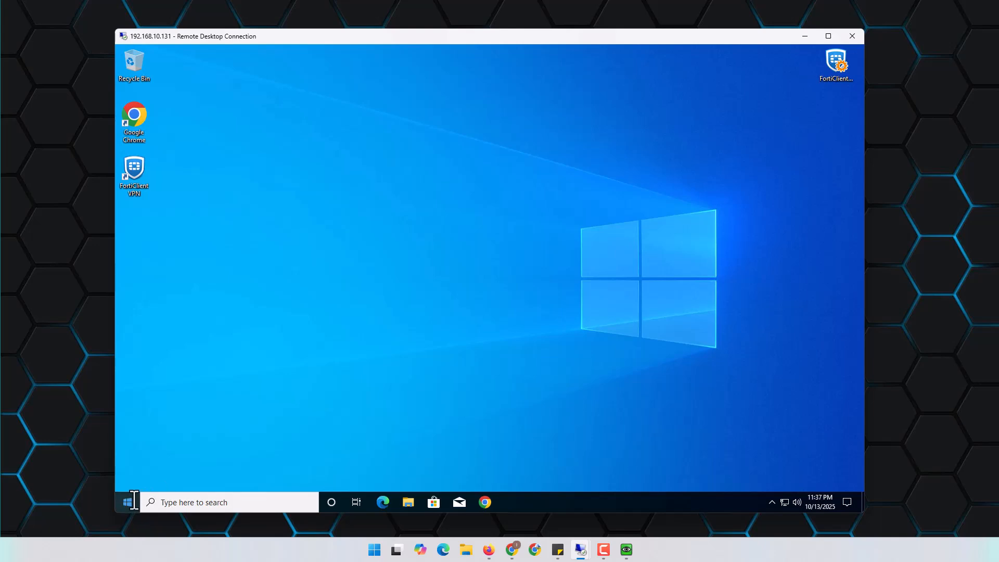
pyautogui.click(134, 500)
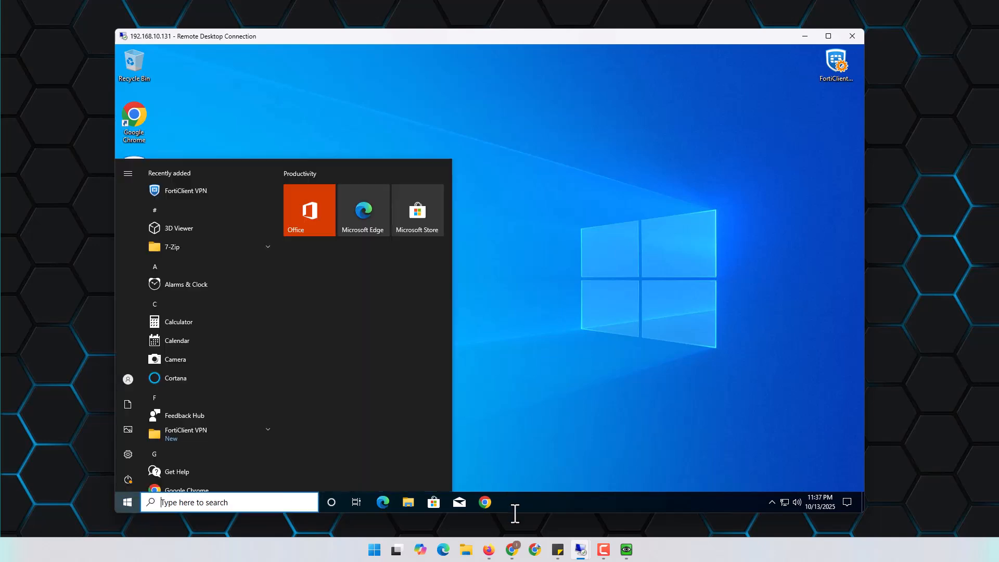
pyautogui.moveTo(580, 548)
pyautogui.click(545, 503)
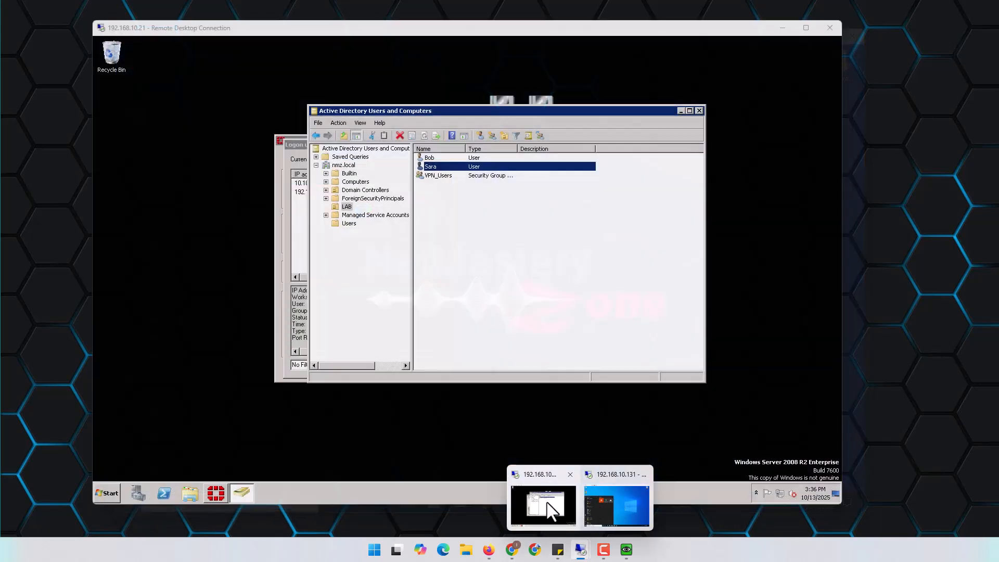
# Add the new LAB user to the VPN_Users group via its Member Of properties
pyautogui.doubleClick(432, 167)
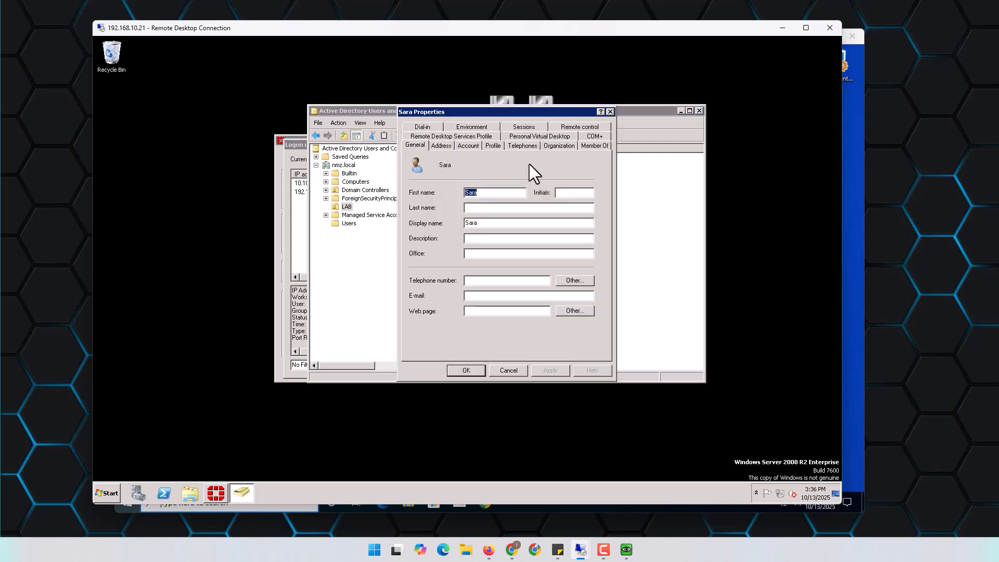
pyautogui.click(604, 147)
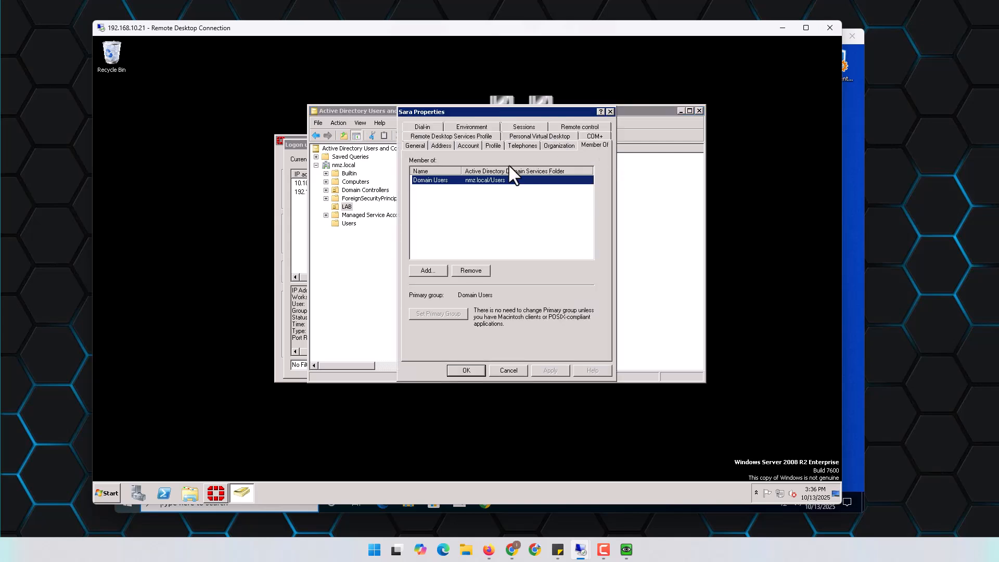
pyautogui.click(436, 269)
pyautogui.write('VPN')
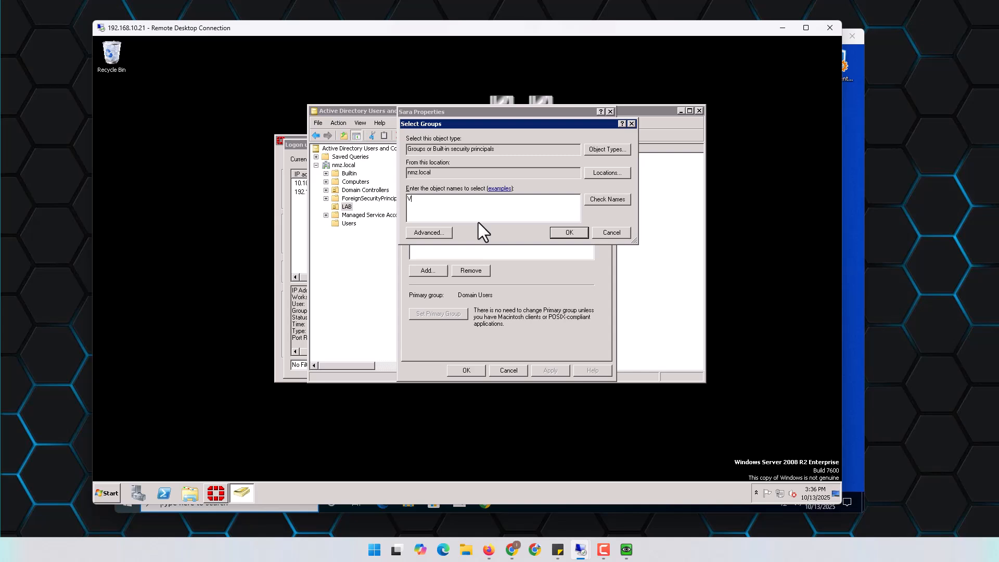
pyautogui.click(619, 199)
pyautogui.click(572, 232)
pyautogui.click(468, 369)
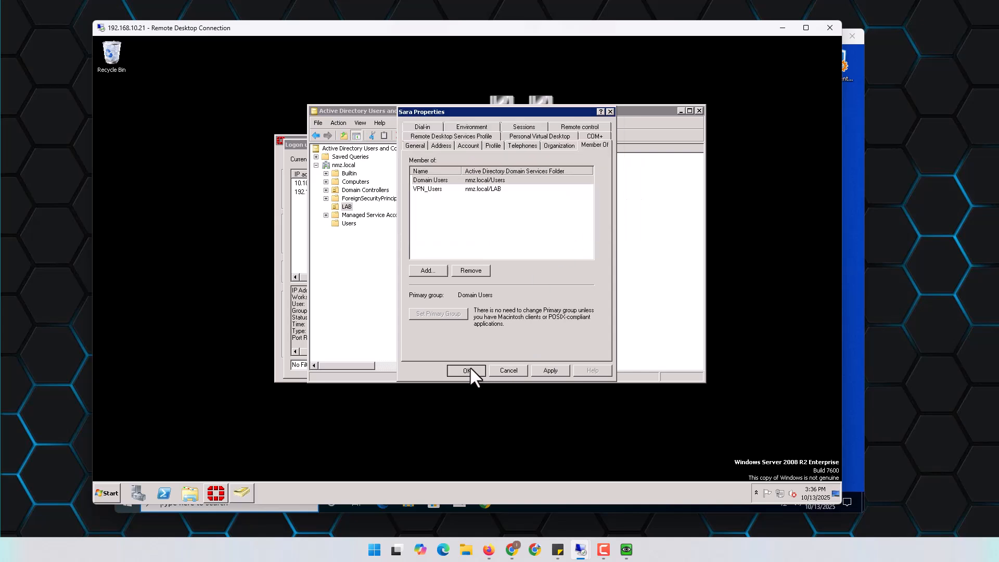
# Open VPN_Users properties and confirm its members list shows both LAB accounts
pyautogui.click(523, 265)
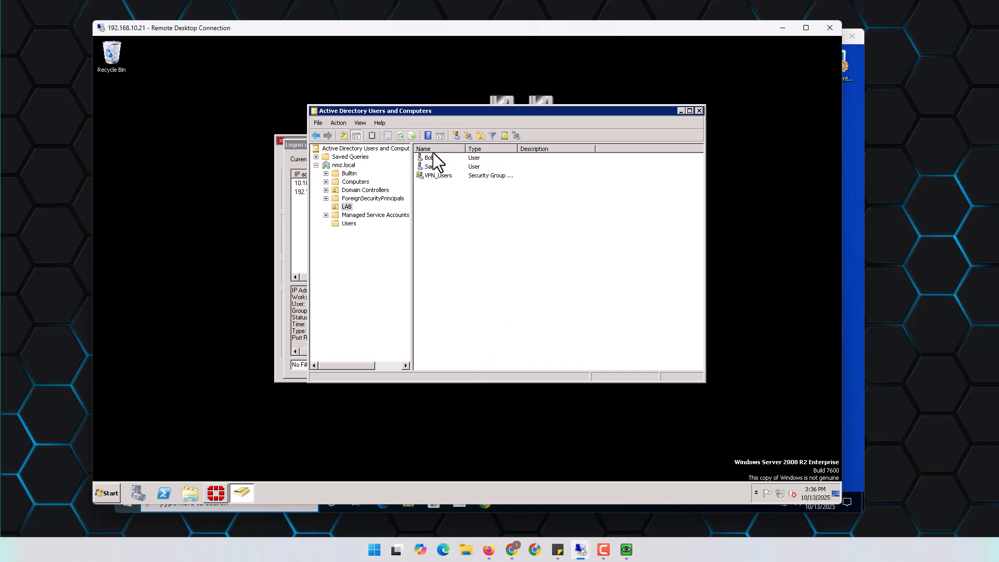
pyautogui.click(442, 177)
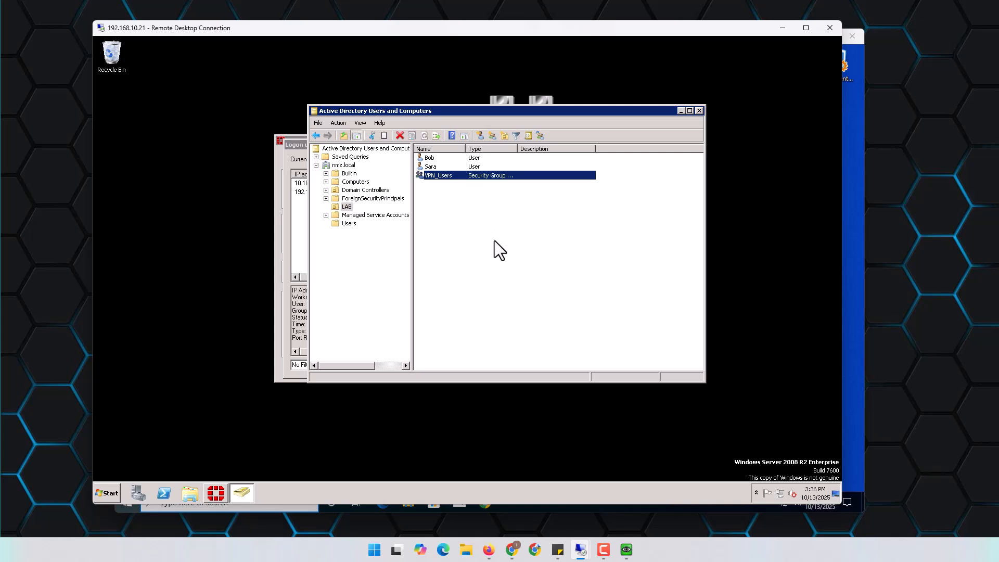
pyautogui.press('Return')
pyautogui.click(441, 127)
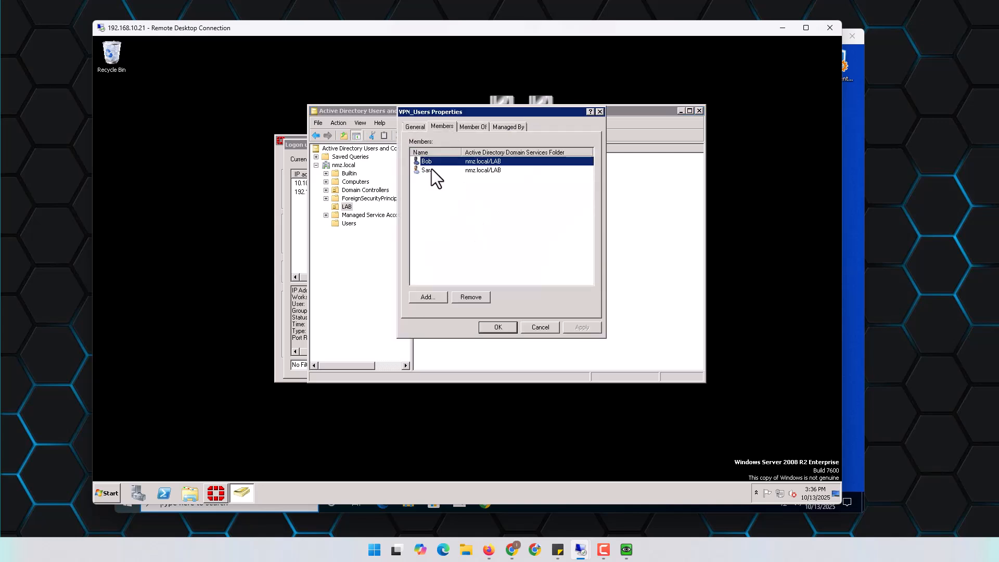
pyautogui.click(536, 329)
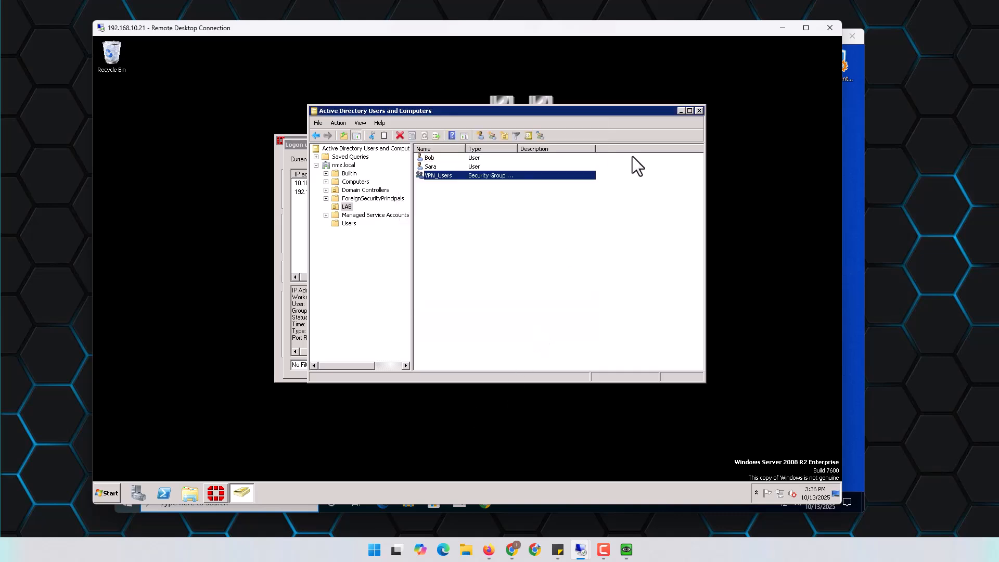
# Minimize the server session and sign the Windows 10 user out of 192.168.10.131
pyautogui.click(782, 29)
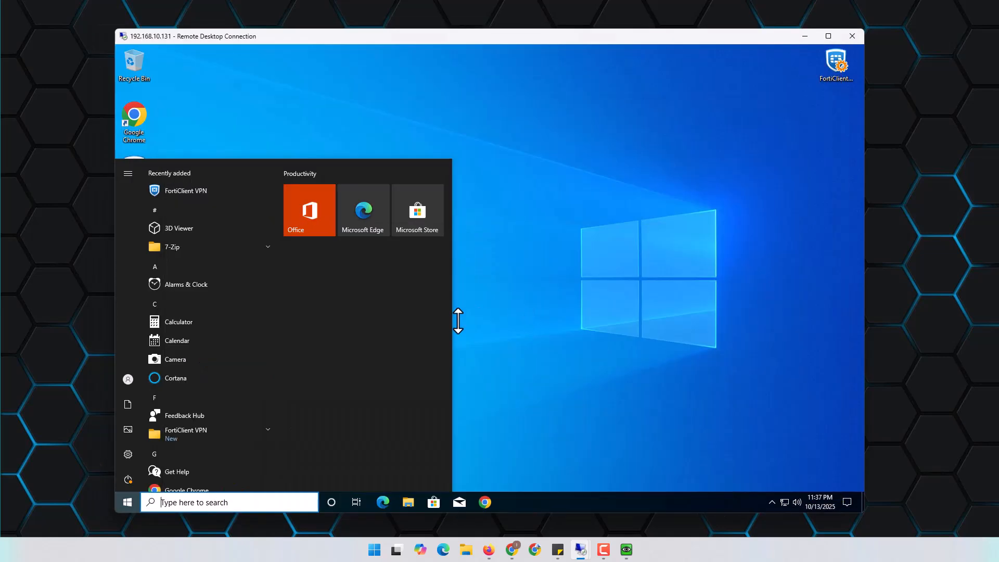
pyautogui.click(128, 379)
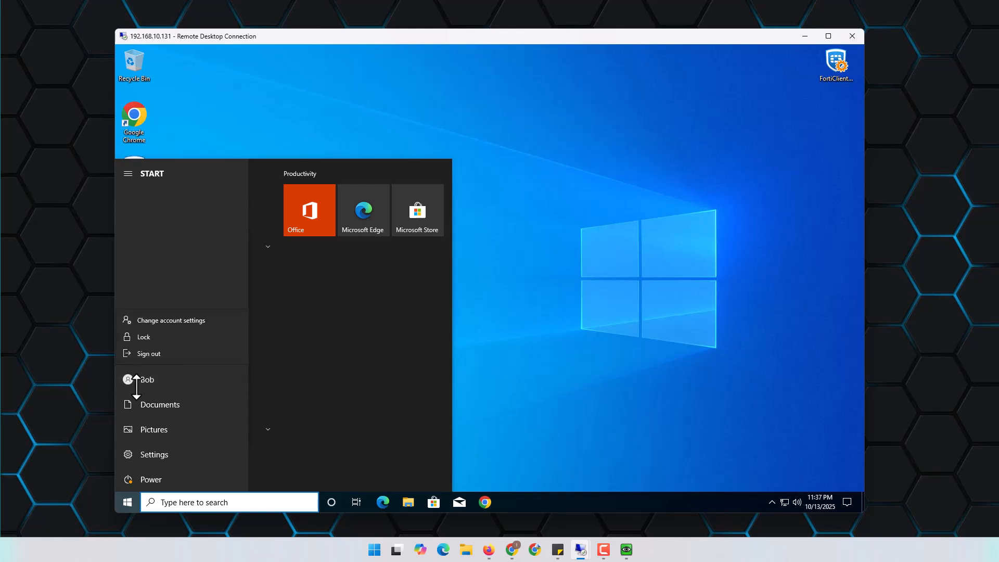
pyautogui.click(148, 355)
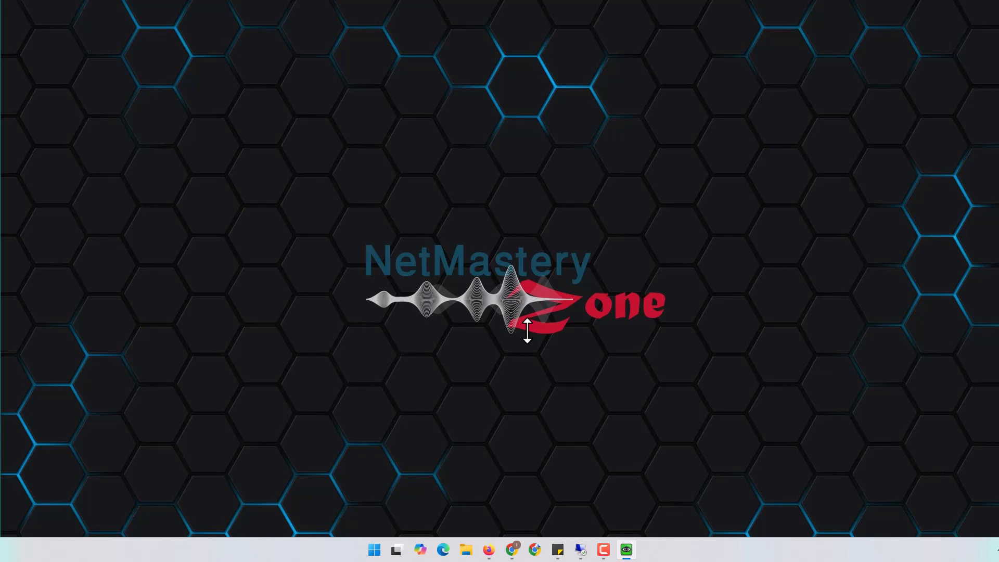
# Connect to 192.168.10.131 signing in as a different nmz.local domain account with its password
pyautogui.click(538, 221)
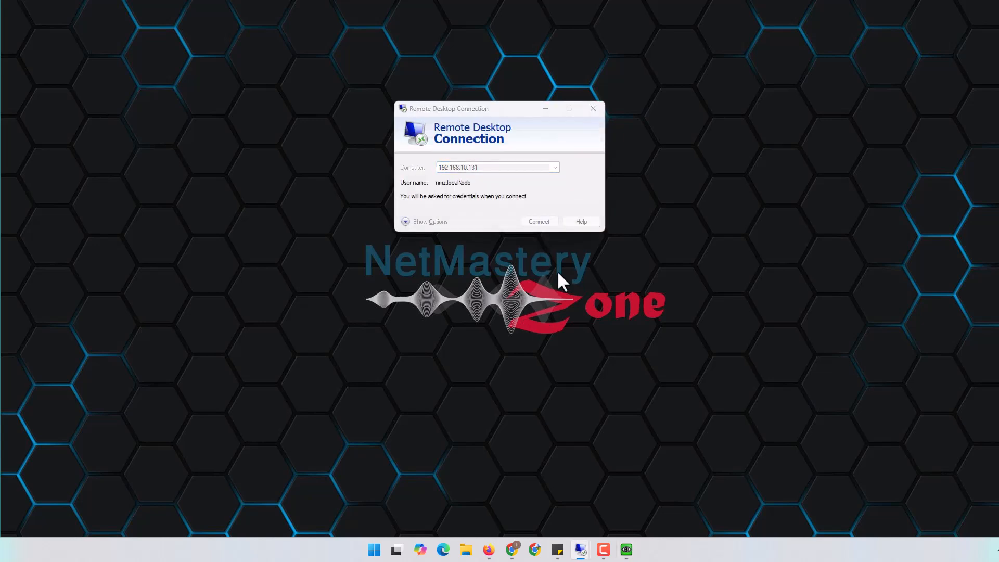
pyautogui.click(434, 267)
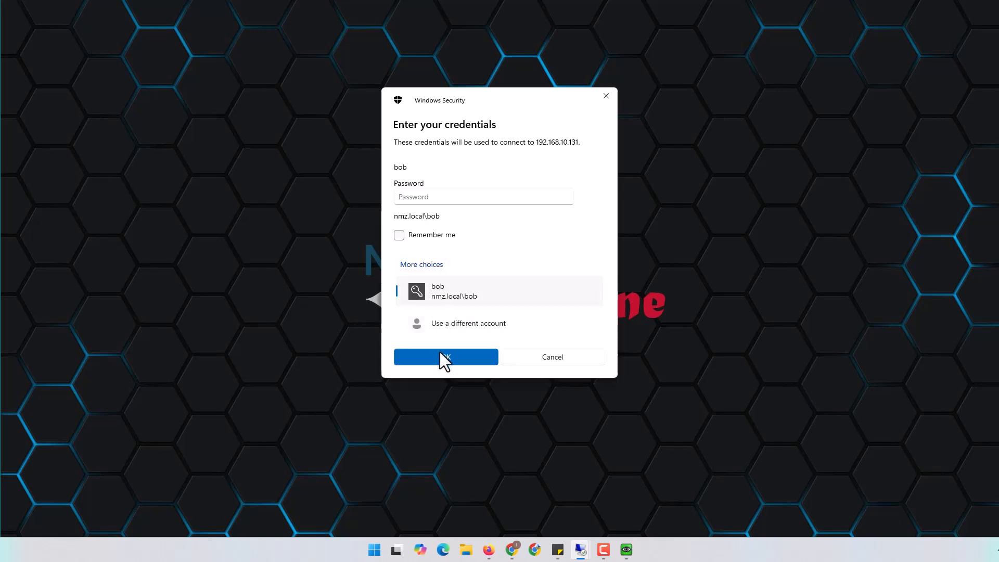
pyautogui.click(464, 322)
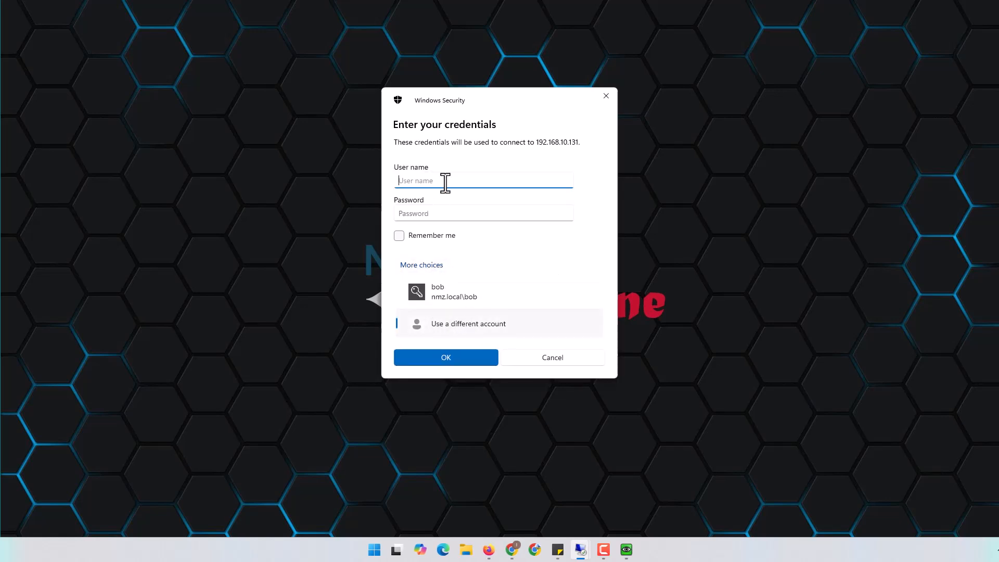
pyautogui.write('nmz.l')
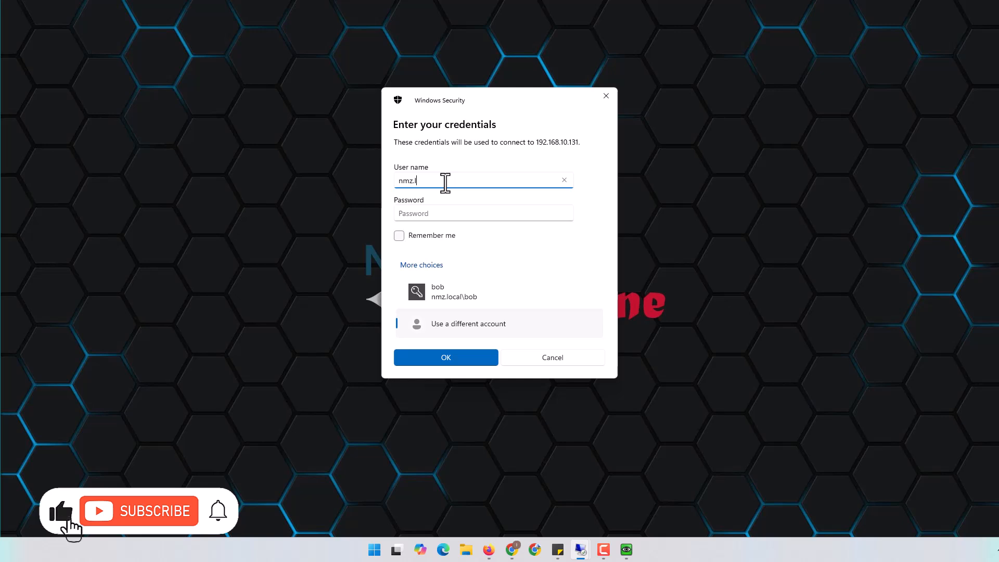
pyautogui.write('ocal\\')
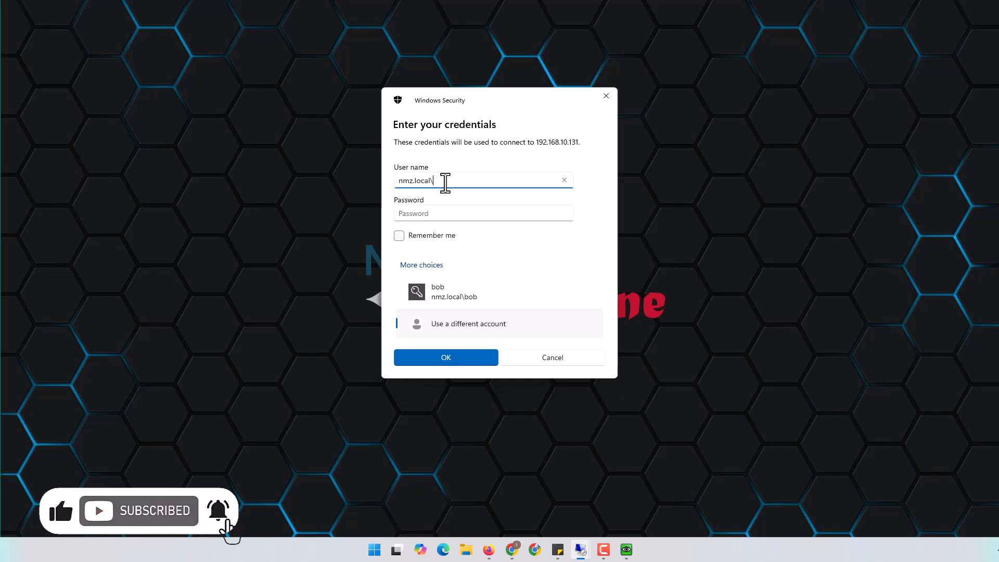
pyautogui.write('Sar')
pyautogui.press('Tab')
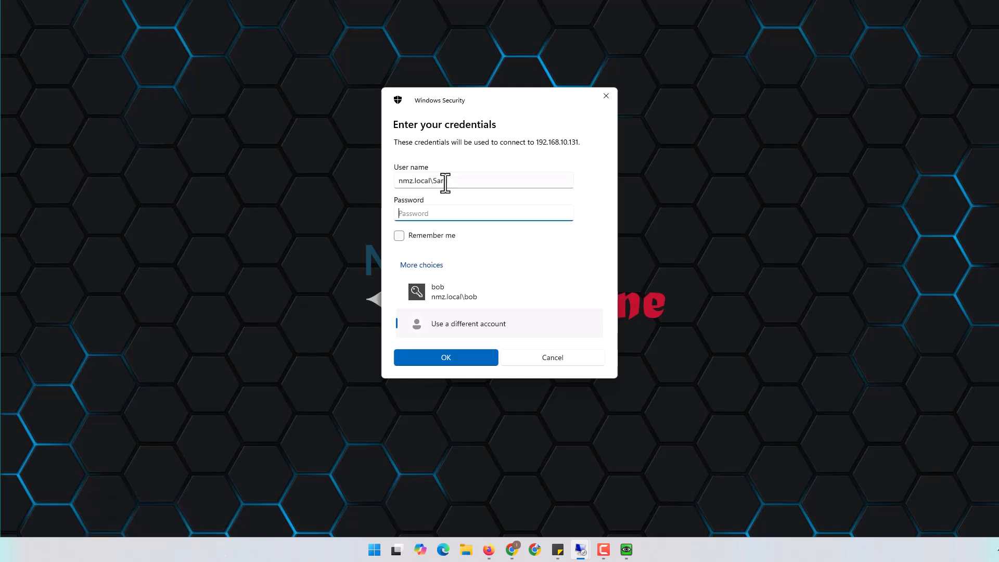
pyautogui.write('P')
pyautogui.press('Return')
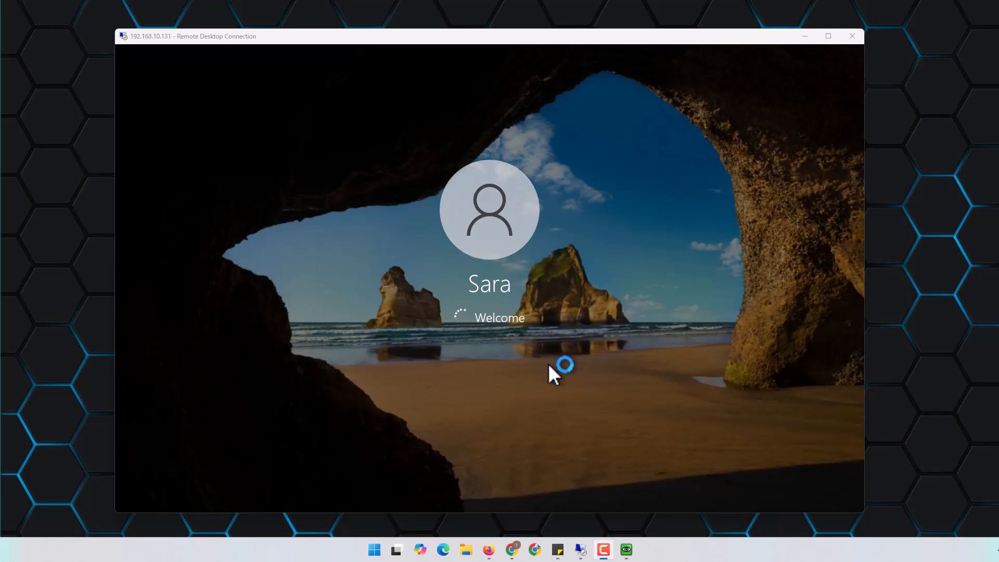
pyautogui.click(512, 550)
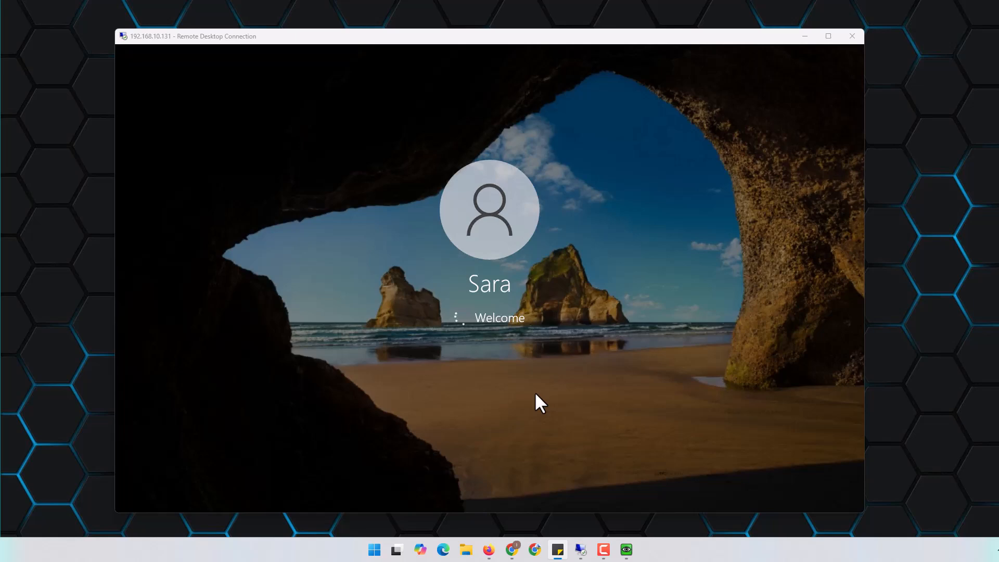
# Move the Win host node into the Remote site box on the EVE-NG topology
pyautogui.click(488, 549)
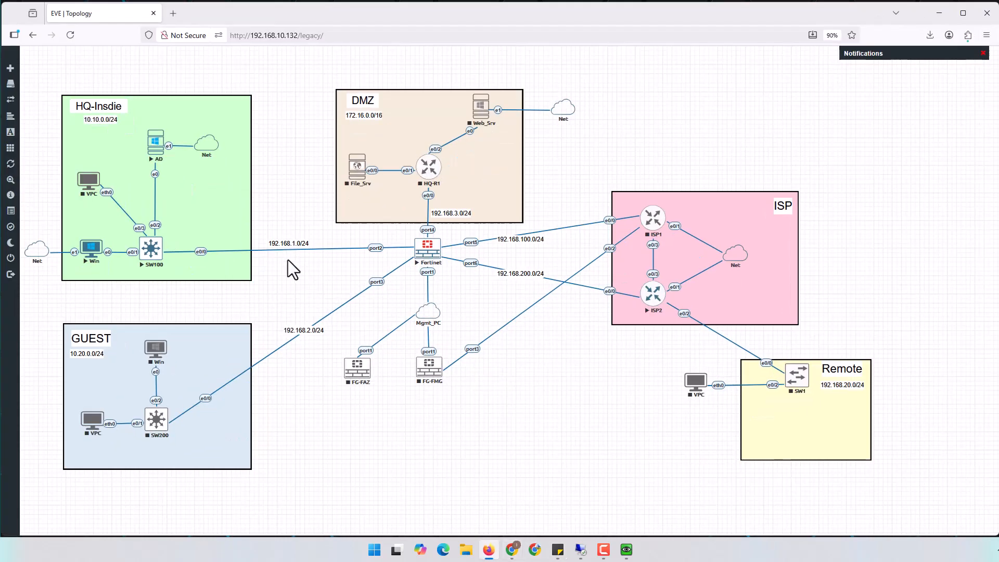
pyautogui.moveTo(89, 259); pyautogui.dragTo(799, 448)
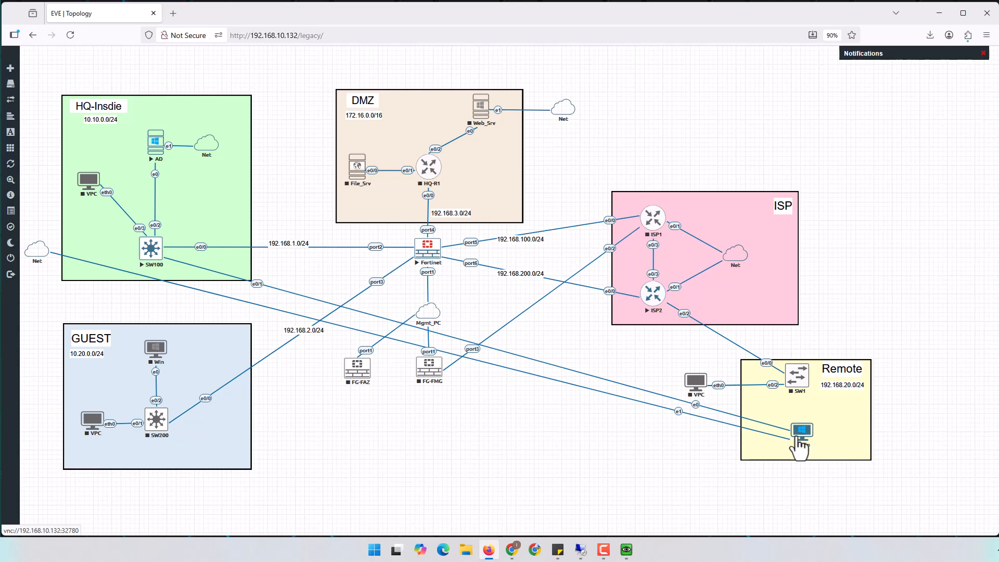
pyautogui.moveTo(800, 448); pyautogui.dragTo(76, 255)
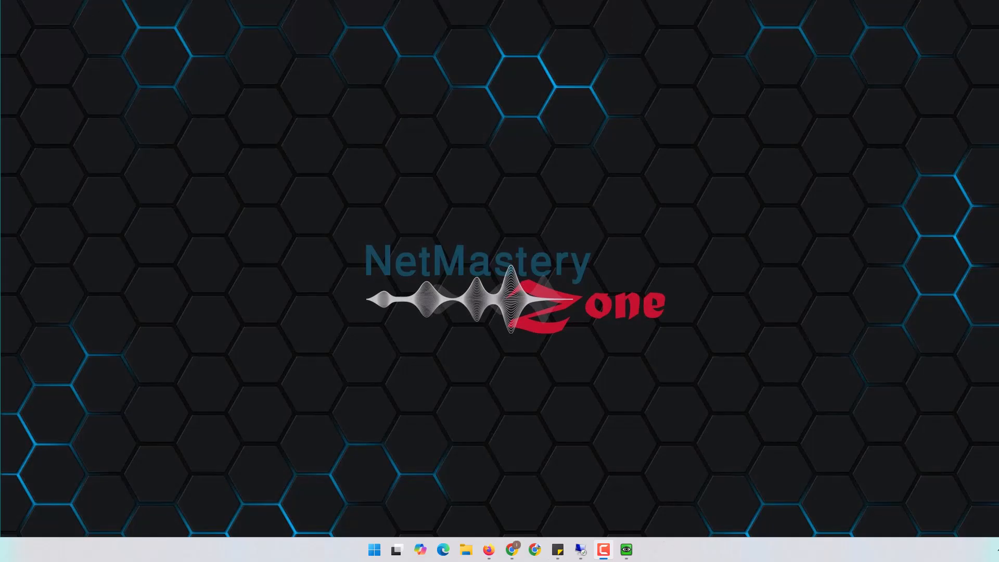
# Bring the Win VM's QEMU console into view and dismiss its Windows lock screen
pyautogui.moveTo(998, 60); pyautogui.dragTo(423, 51)
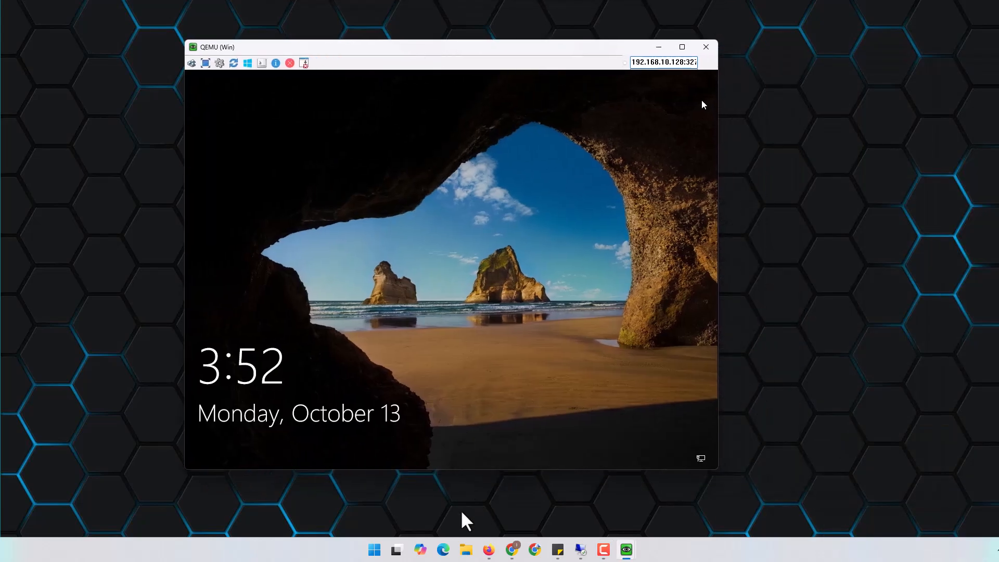
pyautogui.click(483, 549)
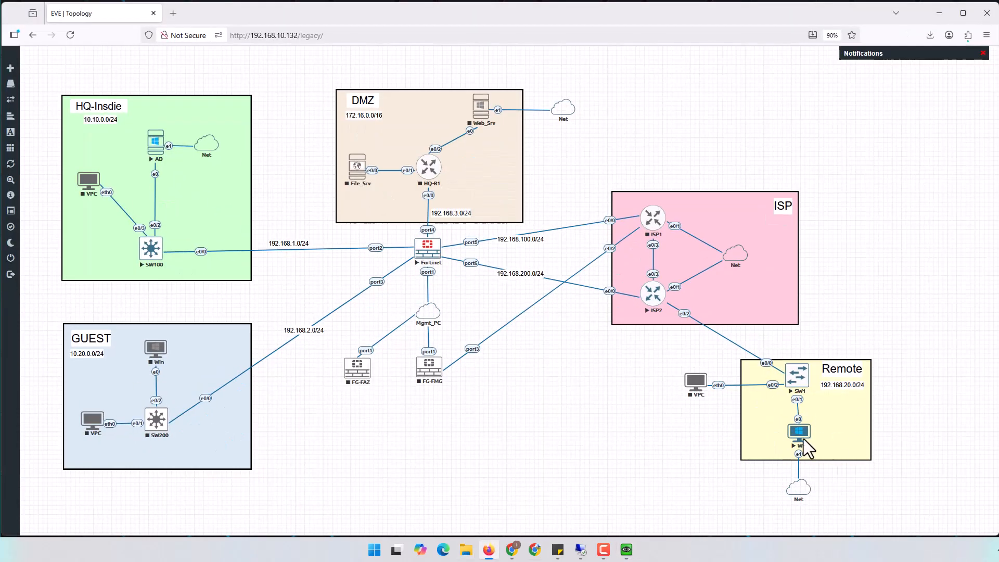
pyautogui.click(938, 13)
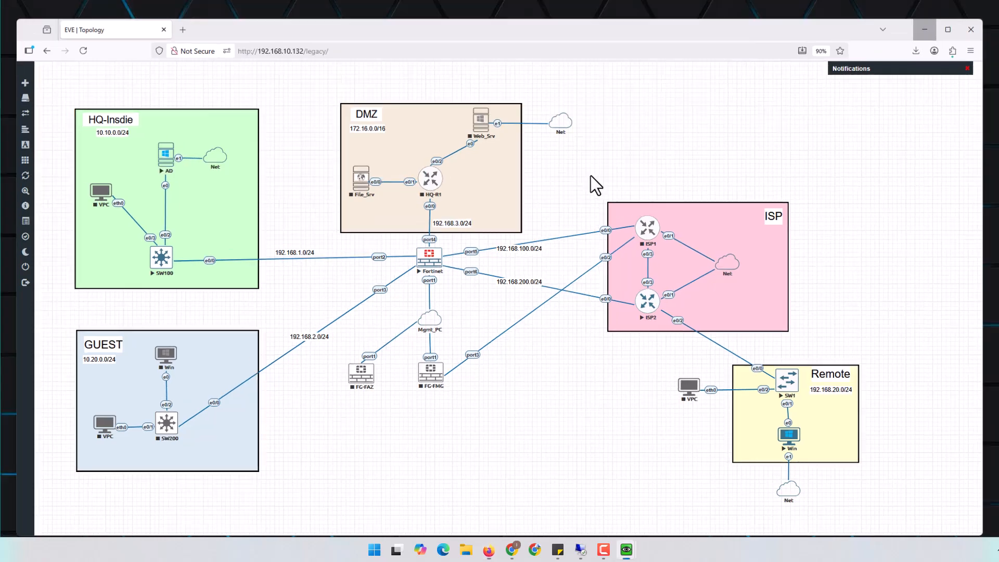
pyautogui.click(493, 214)
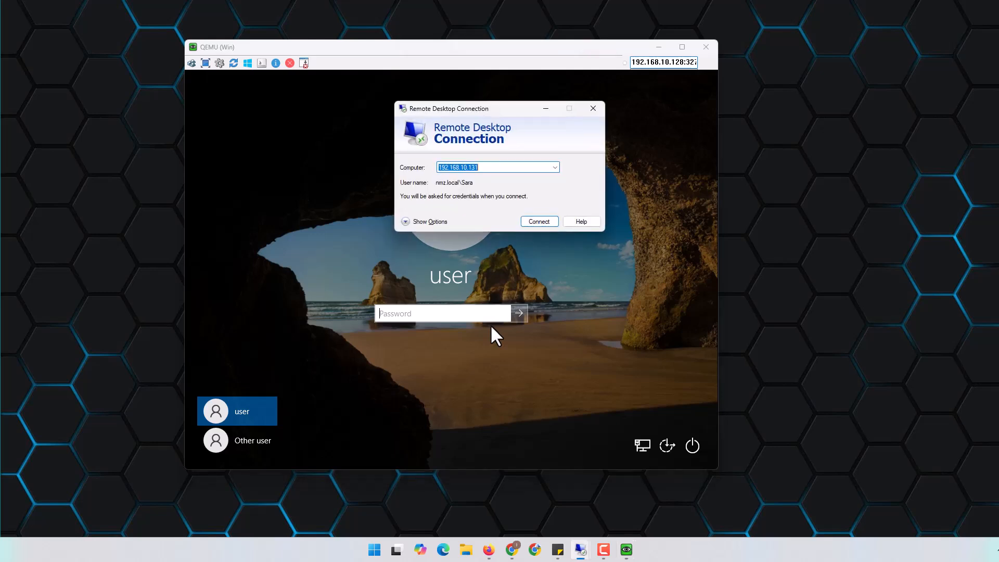
# Connect Remote Desktop to 192.168.10.131 with the domain user's password, then return to the EVE topology
pyautogui.click(540, 223)
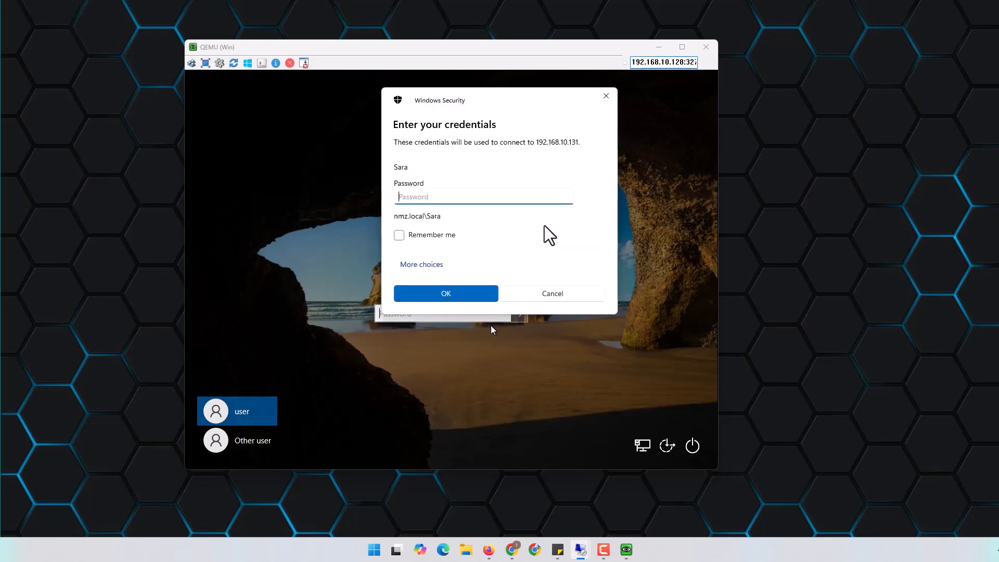
pyautogui.write('•••••••••')
pyautogui.press('Return')
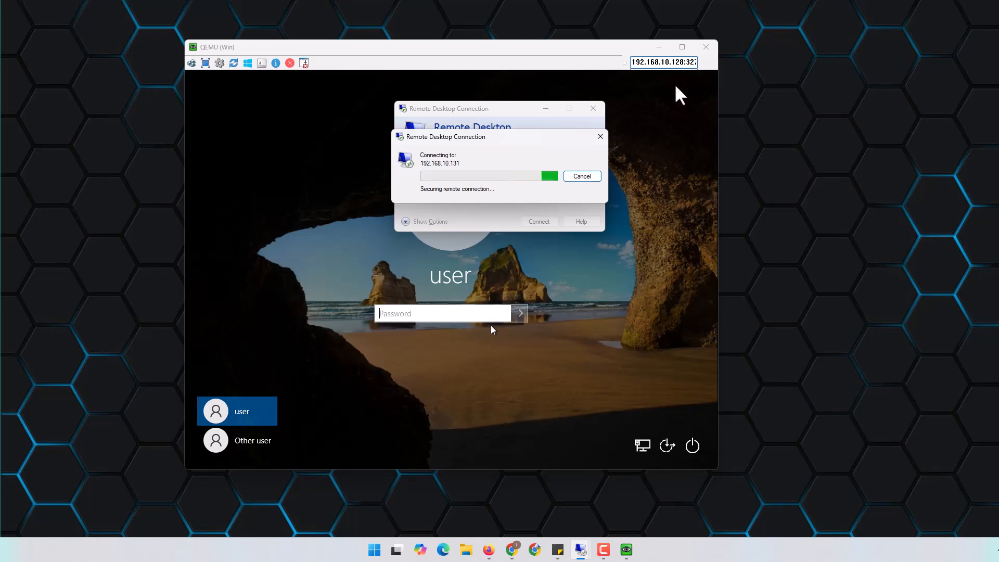
pyautogui.click(659, 46)
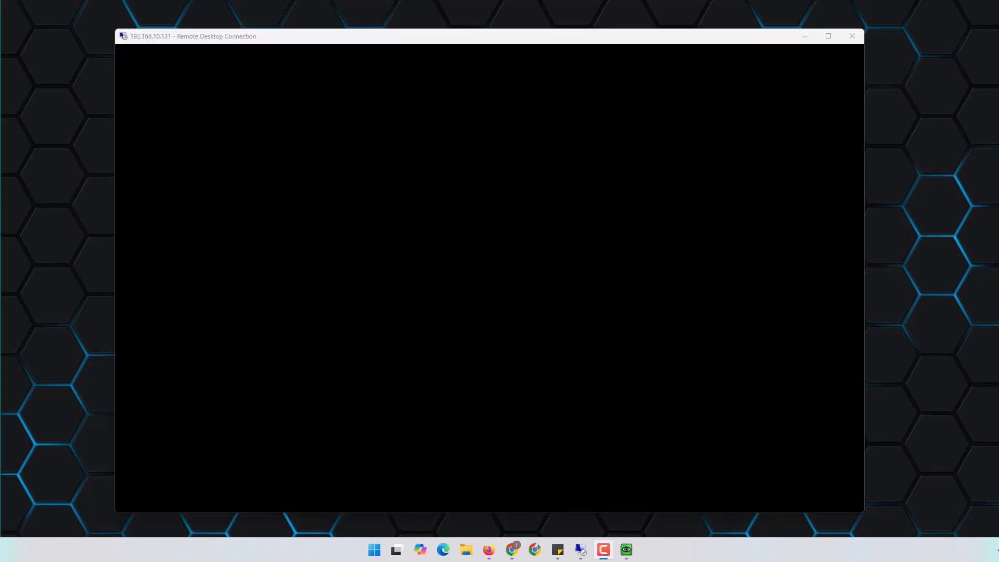
pyautogui.click(489, 550)
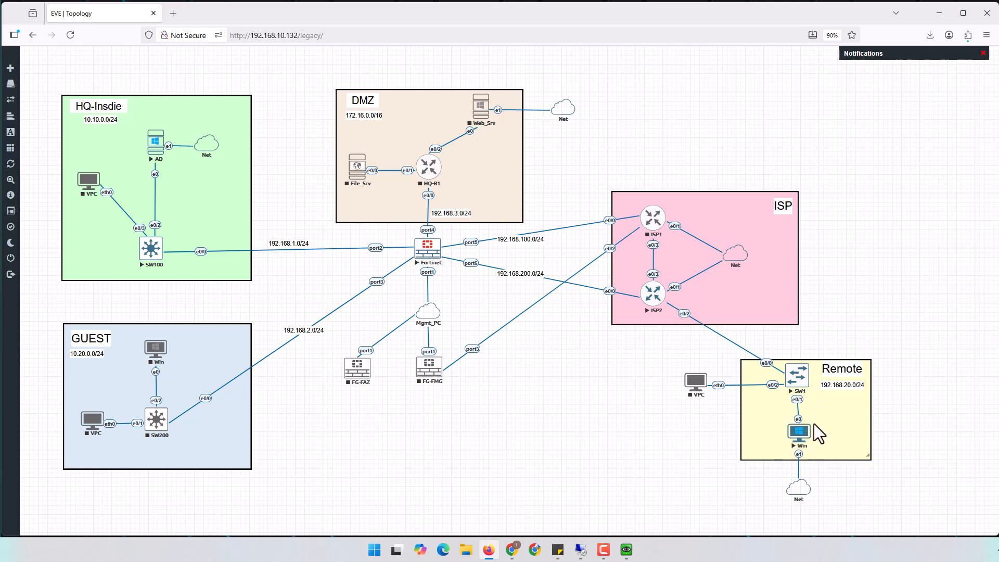
# Switch between the EVE topology and the Remote Desktop Welcome screen
pyautogui.click(936, 12)
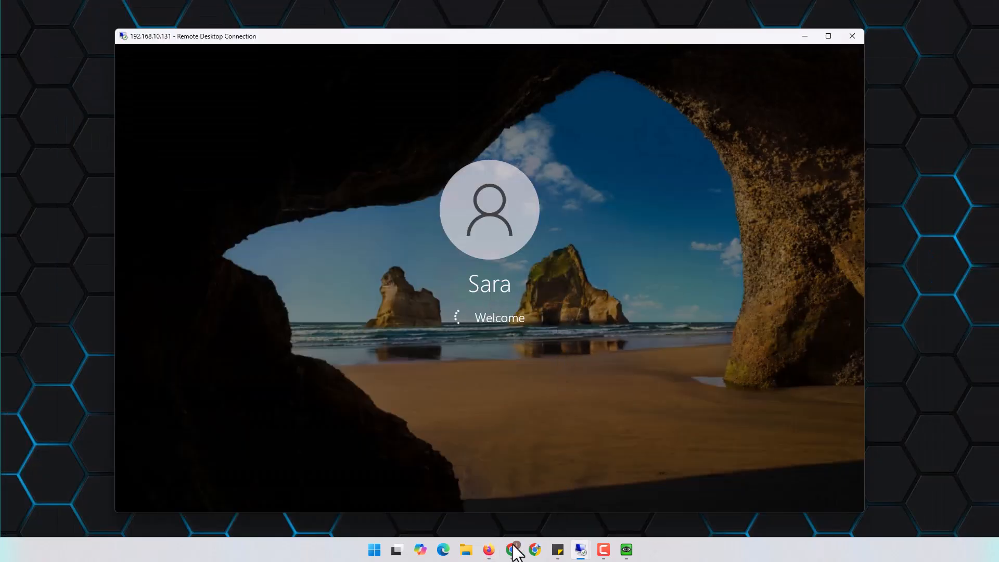
pyautogui.click(487, 549)
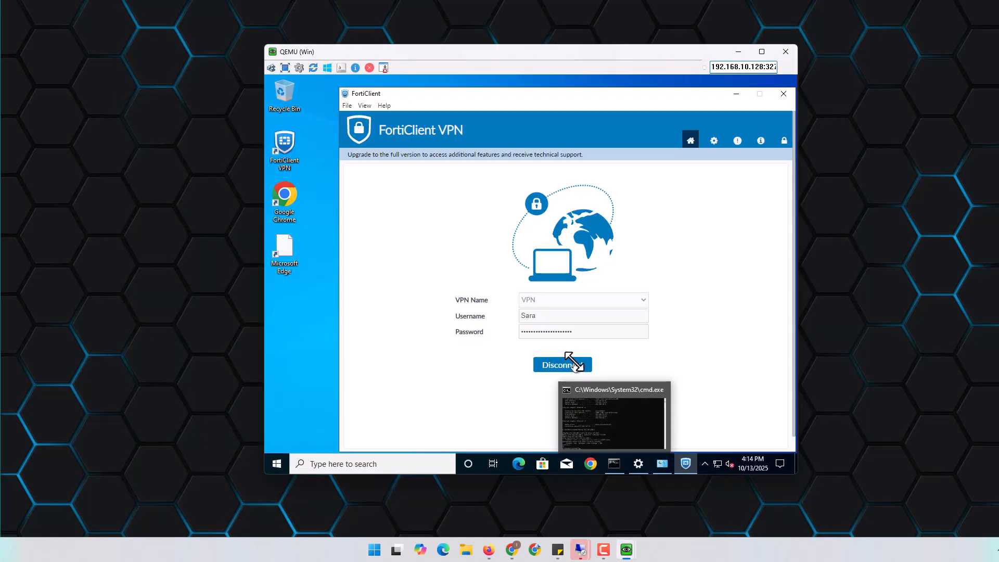
# Disconnect the FortiClient IPsec VPN and dismiss the 'connection is down' notice
pyautogui.click(570, 364)
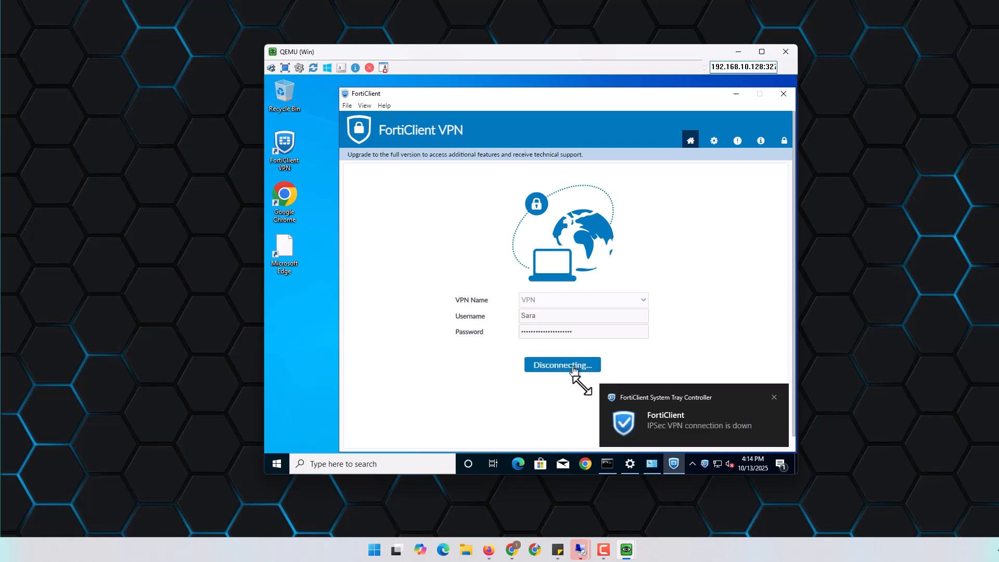
pyautogui.click(773, 397)
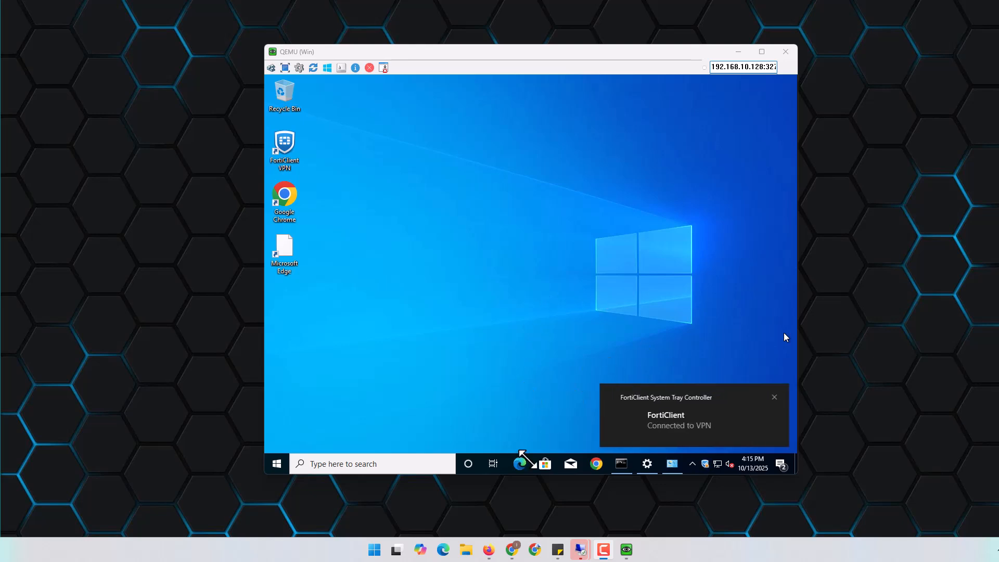
pyautogui.click(621, 463)
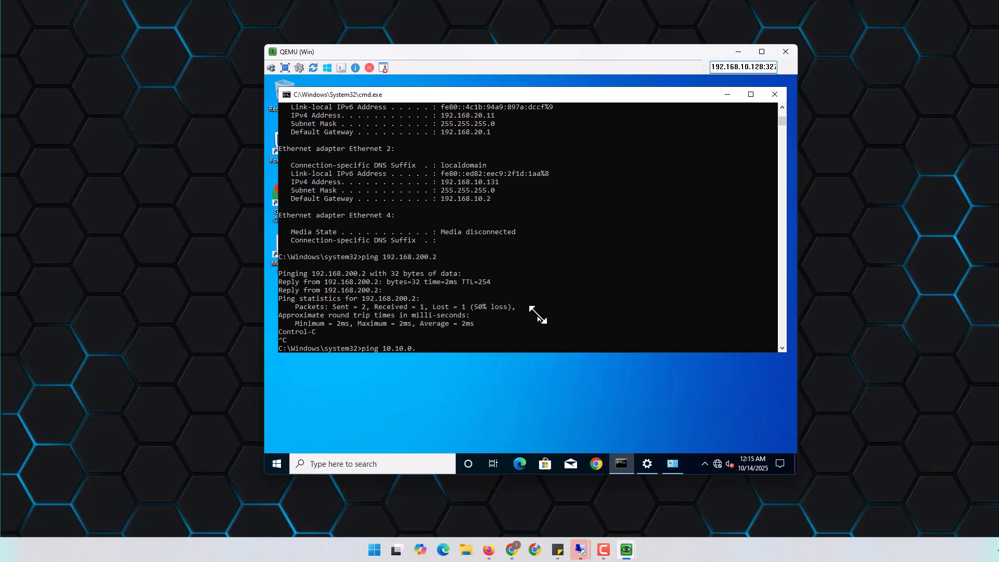
pyautogui.press('Return')
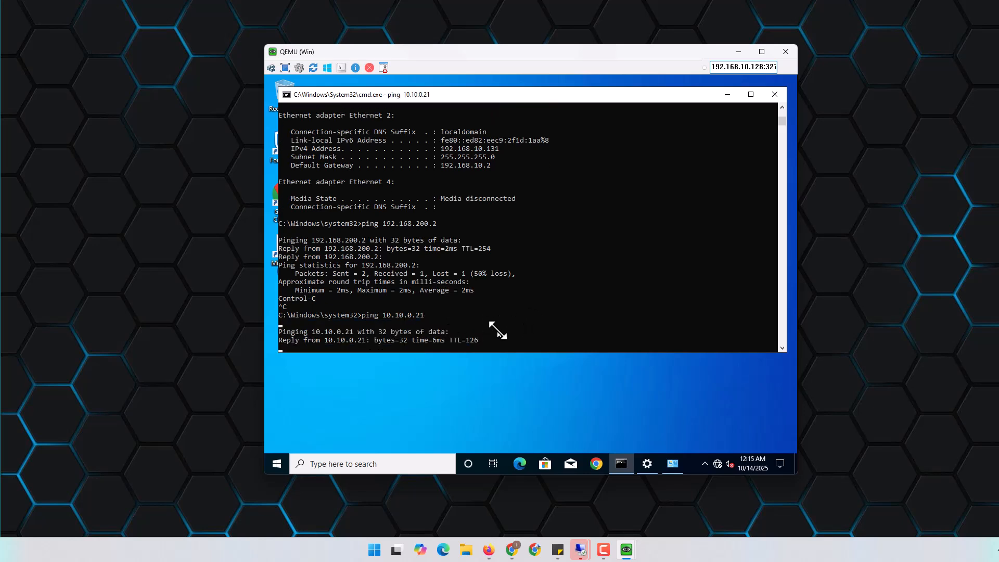
pyautogui.hotkey('ctrl', 'c')
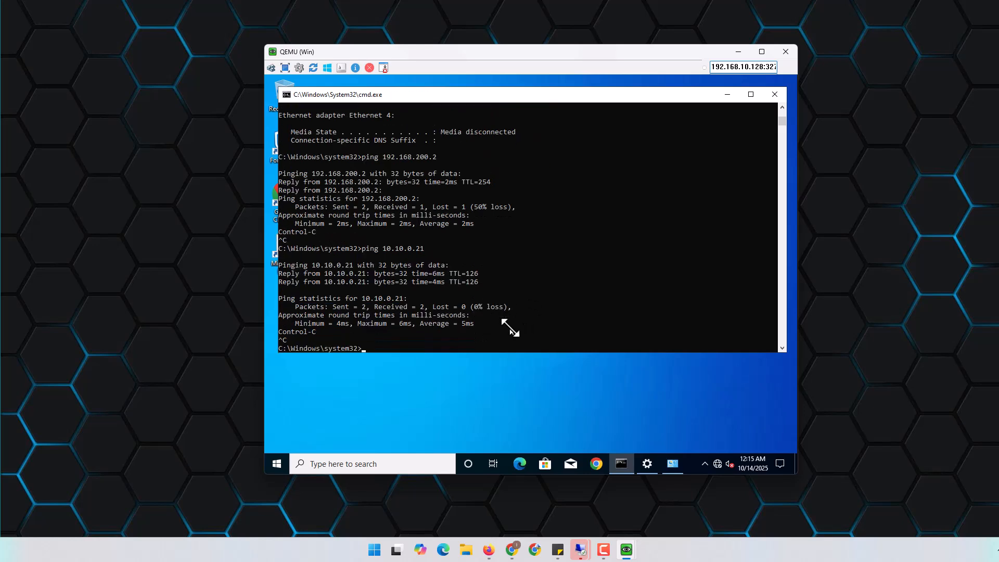
pyautogui.press('Return')
pyautogui.press('Return')
pyautogui.press('Return')
pyautogui.press('Return')
pyautogui.write('ping www.g')
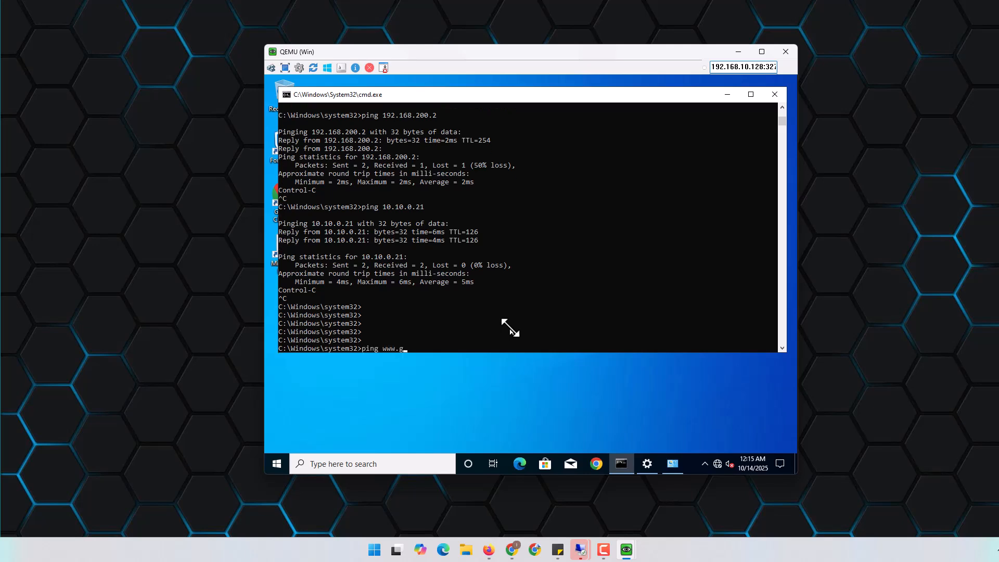
pyautogui.write('oogle.com')
pyautogui.press('Return')
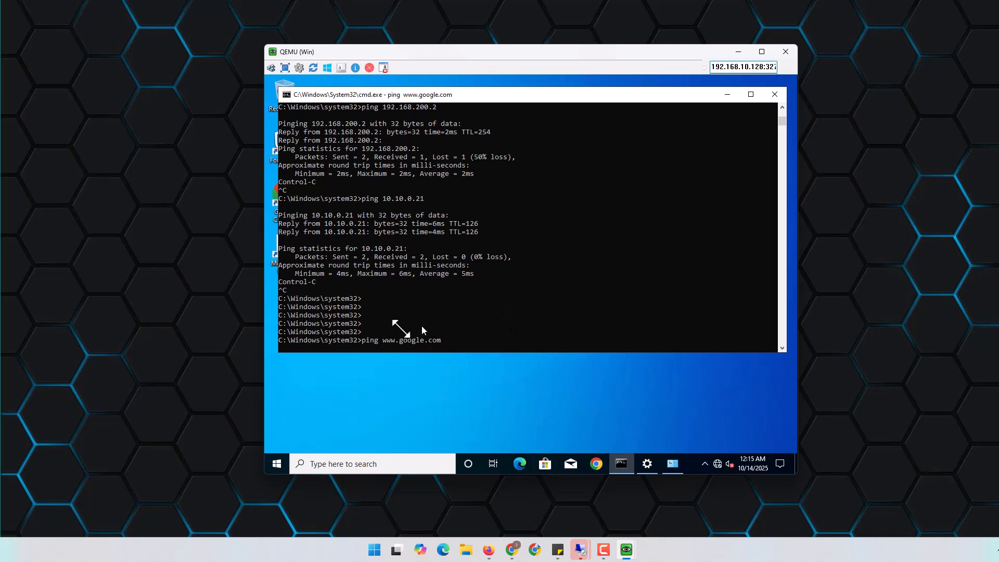
# Open the FortiGate Policy & Objects > Firewall Policy list
pyautogui.click(512, 550)
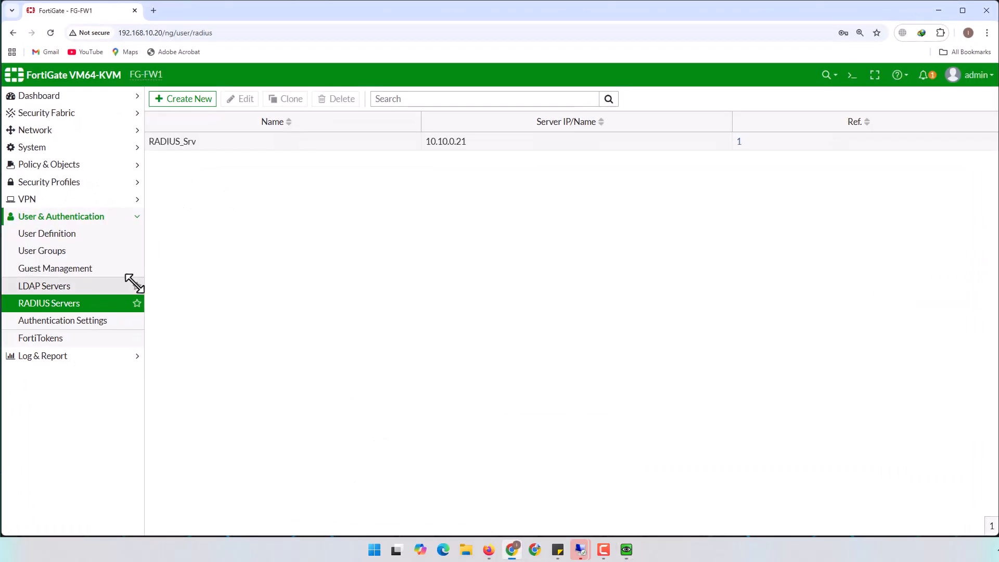
pyautogui.click(57, 165)
pyautogui.click(45, 179)
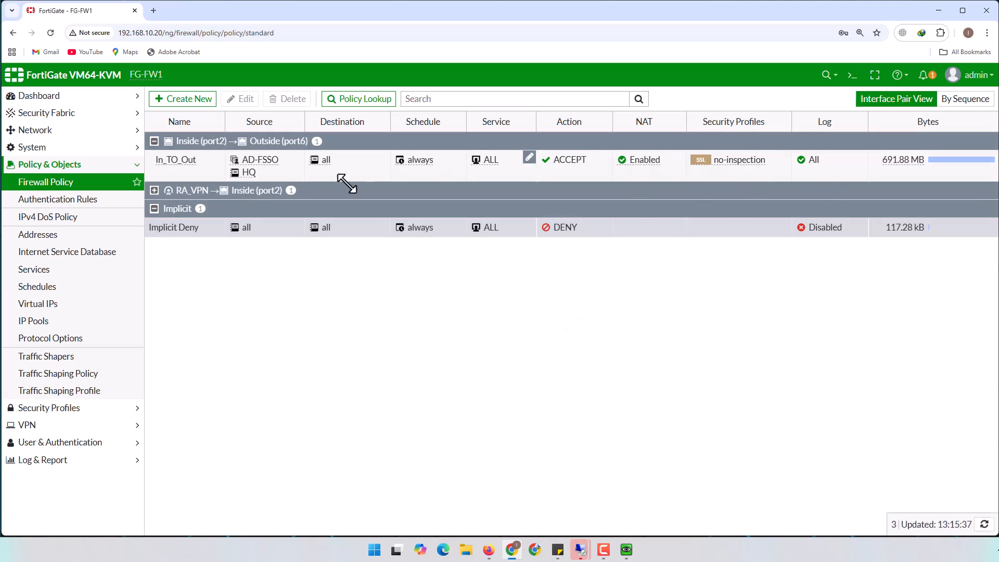
# Create policy VPN_OUT with incoming interface RA_VPN and outgoing interface Outside (port6)
pyautogui.click(183, 100)
pyautogui.click(272, 130)
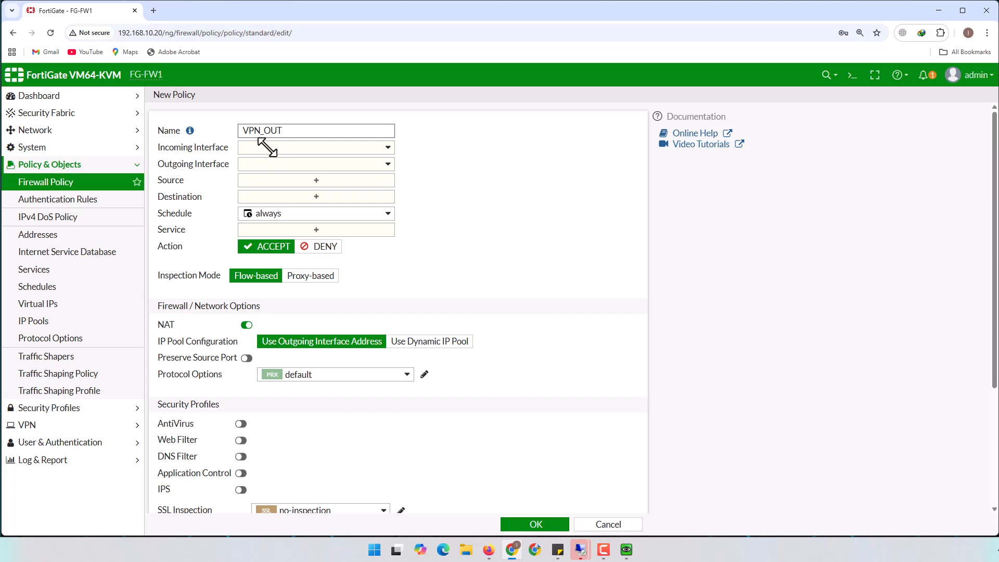
pyautogui.click(267, 146)
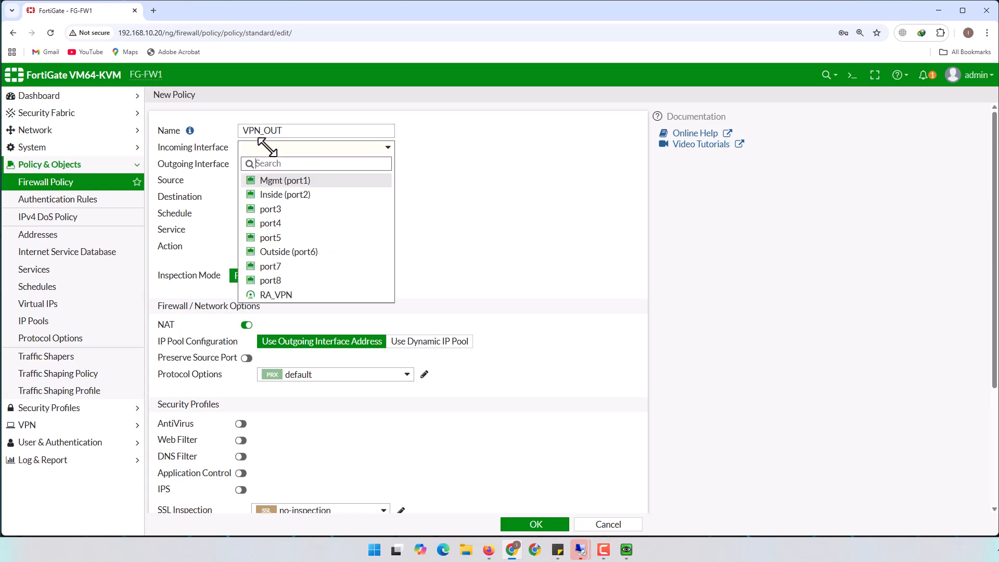
pyautogui.click(284, 295)
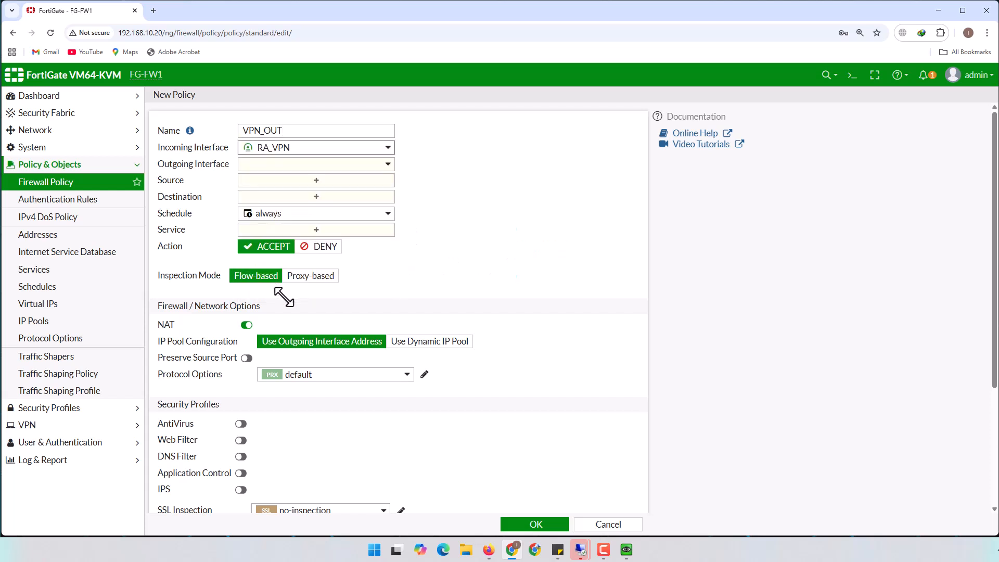
pyautogui.click(270, 162)
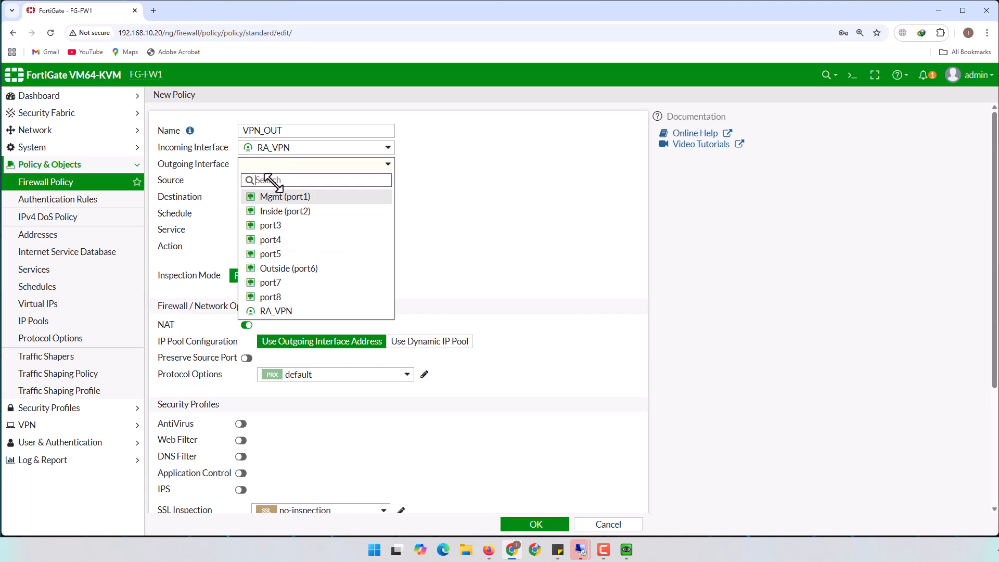
pyautogui.click(289, 266)
# Set source RA_VPN_range, destination all, and service ALL on the policy
pyautogui.click(313, 180)
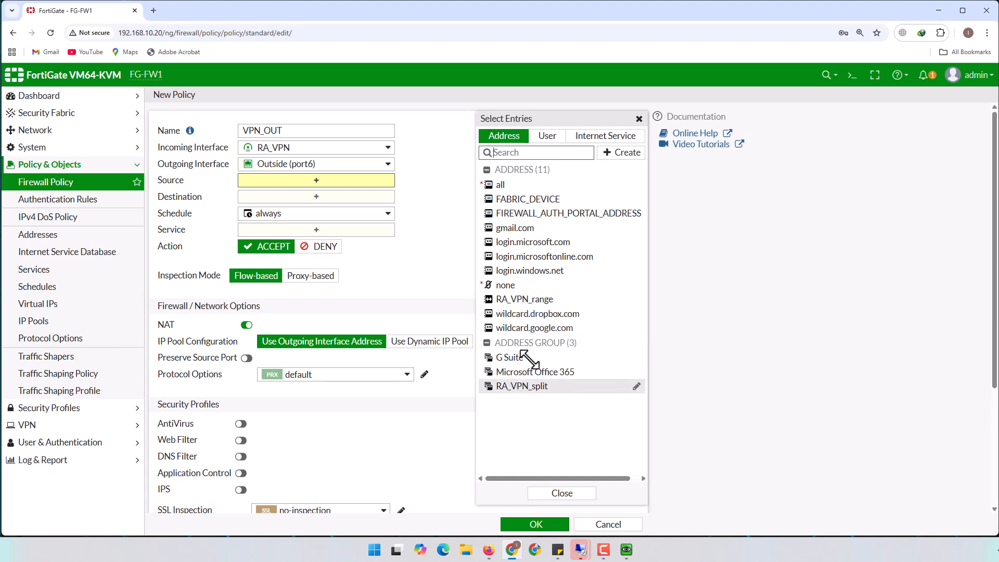
pyautogui.click(514, 299)
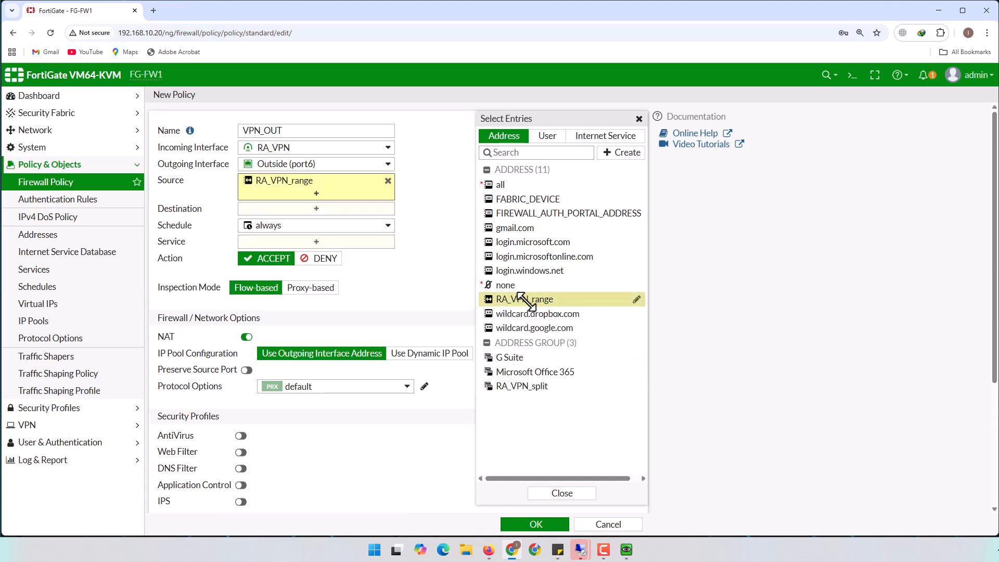
pyautogui.click(299, 207)
pyautogui.click(497, 184)
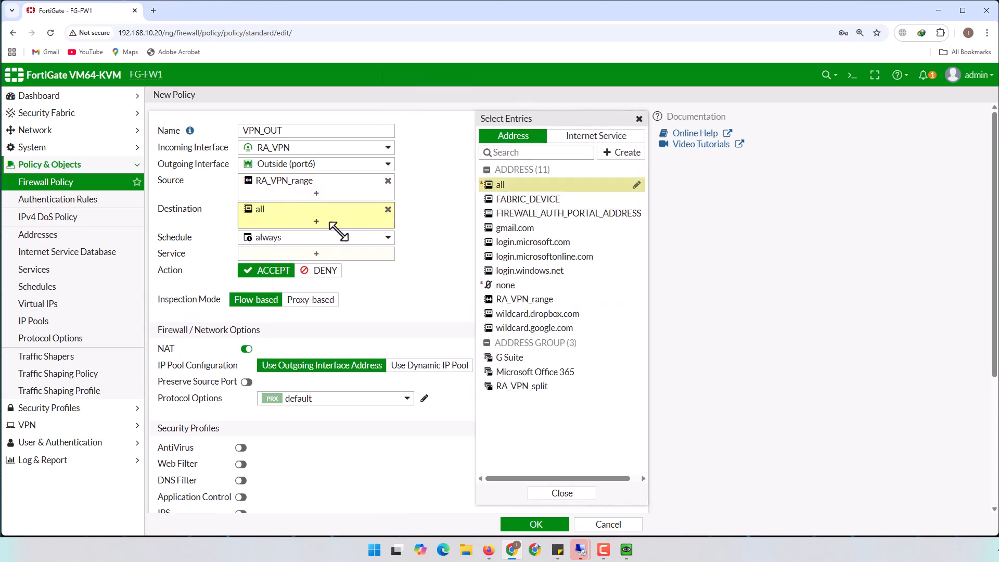
pyautogui.click(364, 253)
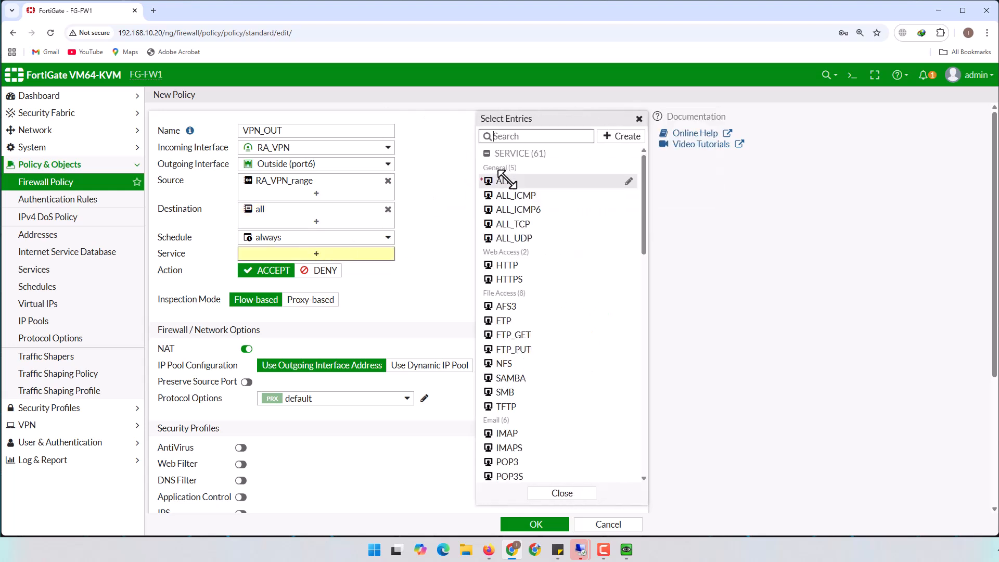
pyautogui.click(500, 180)
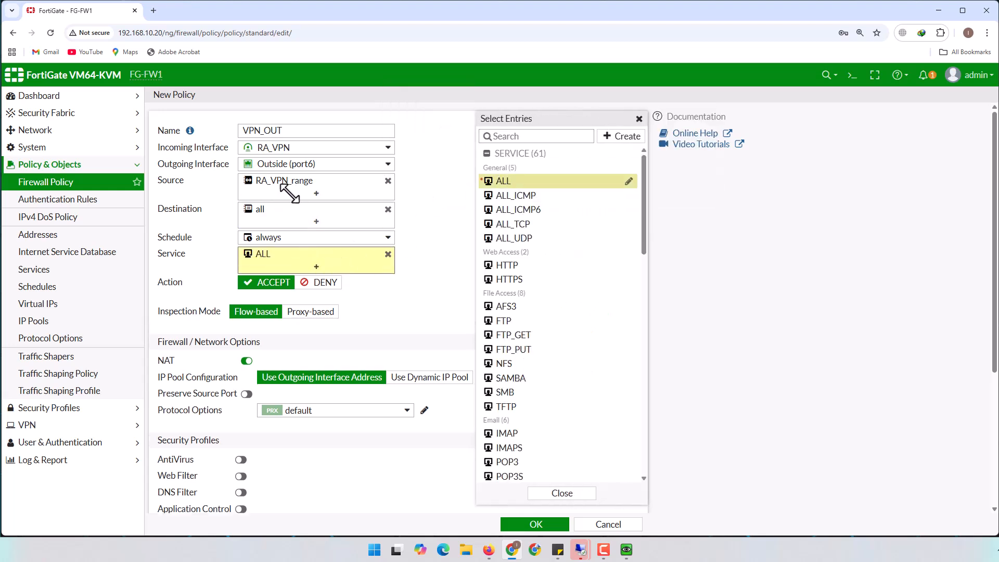
# Add the AD-FSSO user group to the source, enable Log All Sessions, and save
pyautogui.click(312, 192)
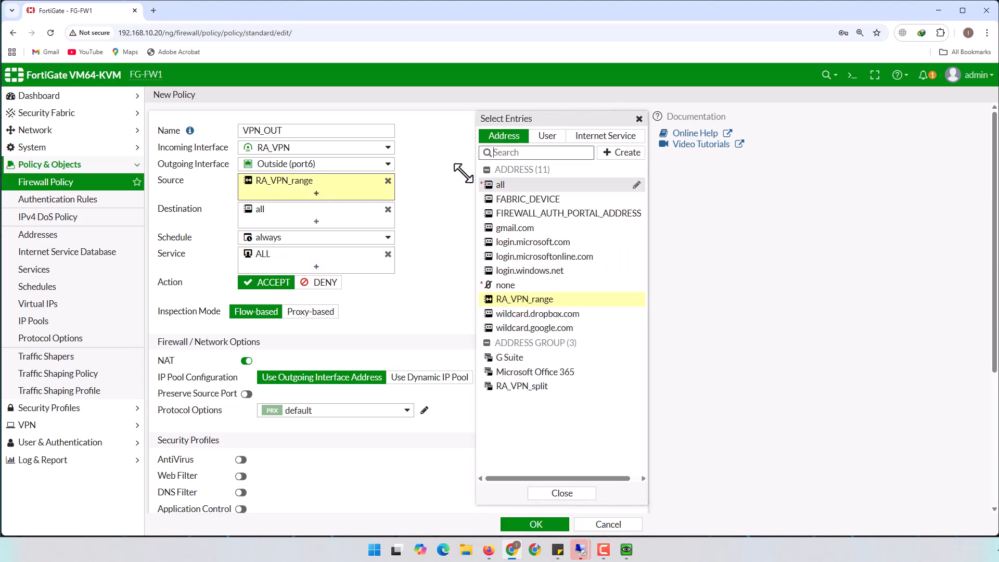
pyautogui.click(548, 137)
pyautogui.click(519, 227)
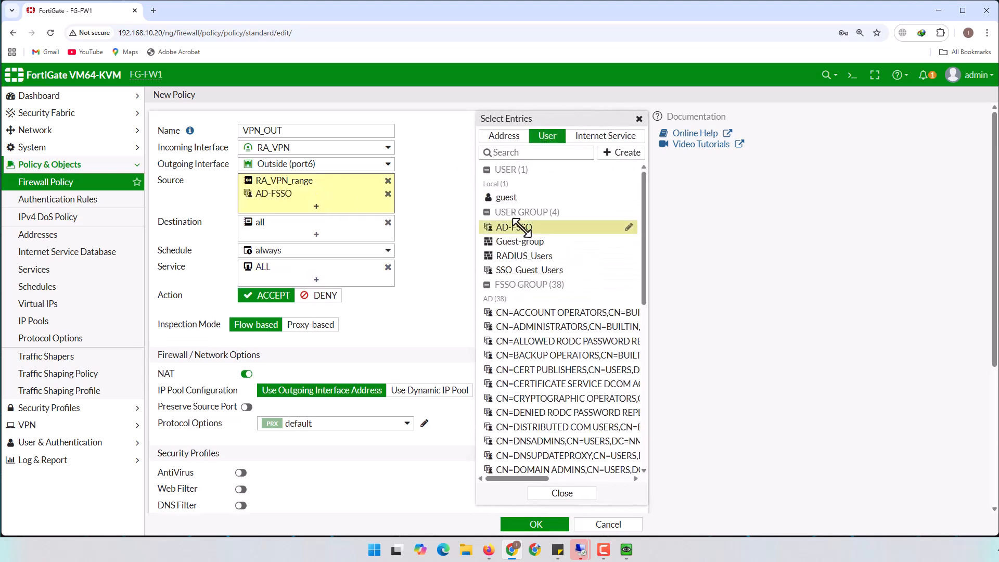
pyautogui.click(427, 226)
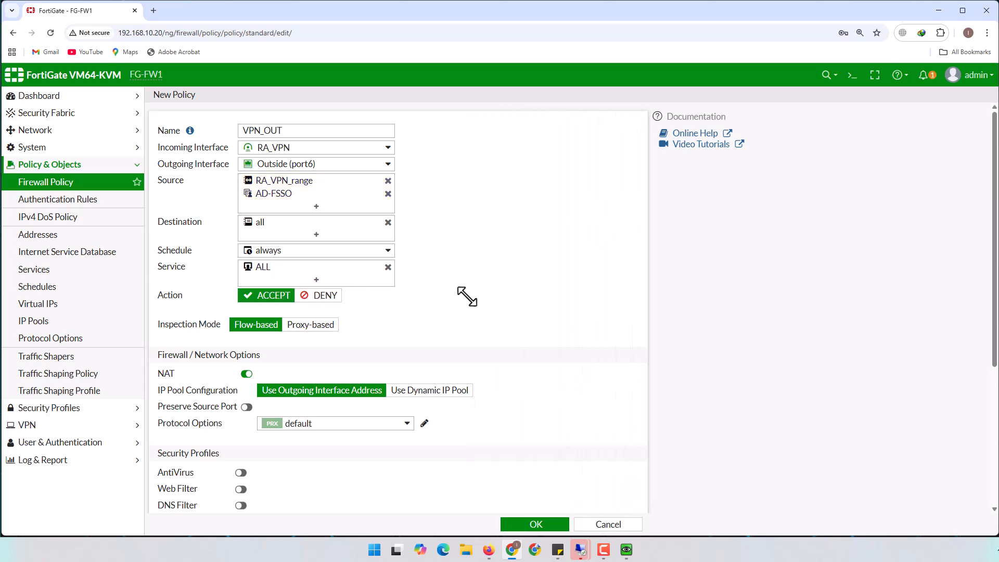
pyautogui.scroll(-4, 451, 354)
pyautogui.click(393, 389)
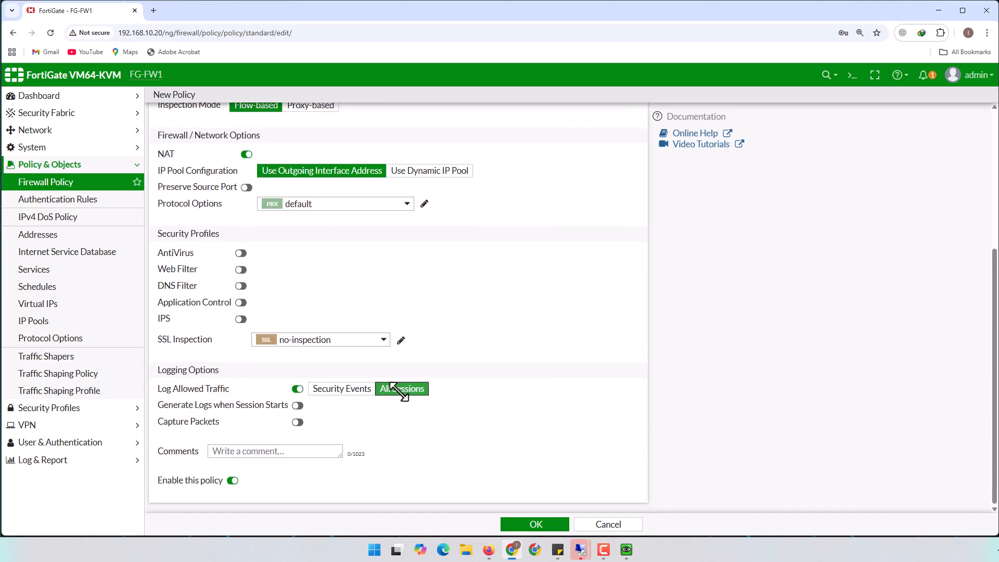
pyautogui.click(529, 524)
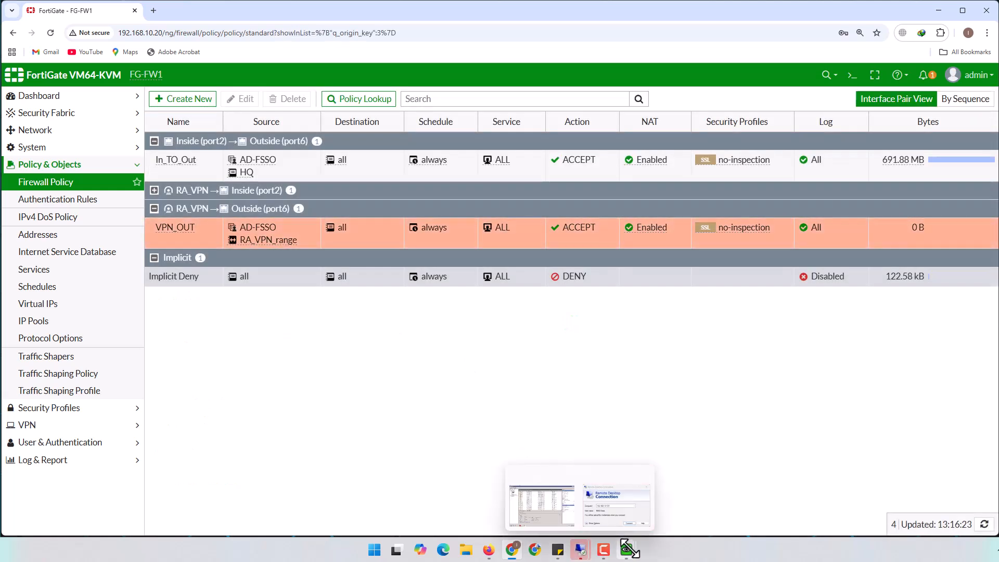
pyautogui.moveTo(631, 540)
pyautogui.click(653, 505)
pyautogui.press('Up')
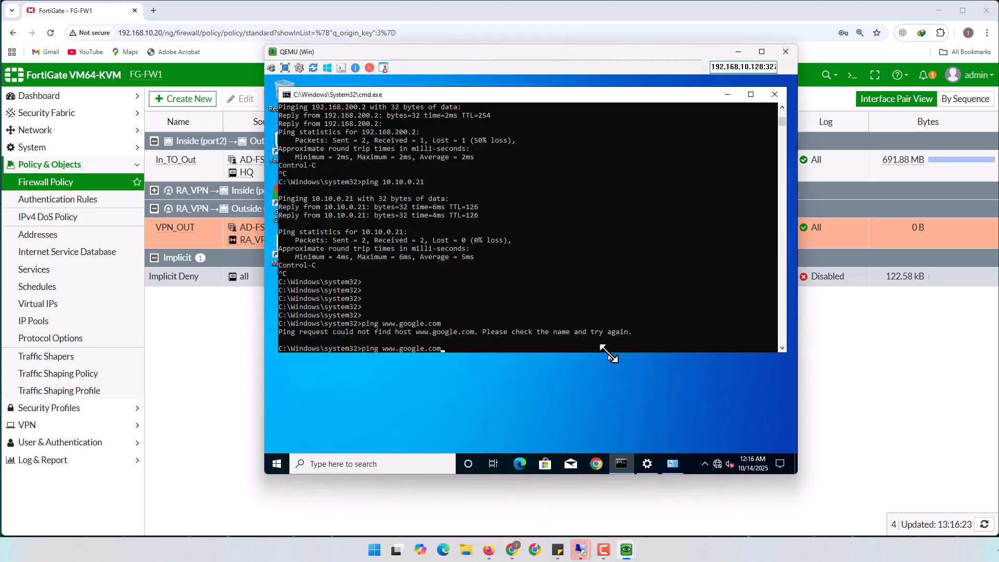
pyautogui.write('-t')
pyautogui.press('Return')
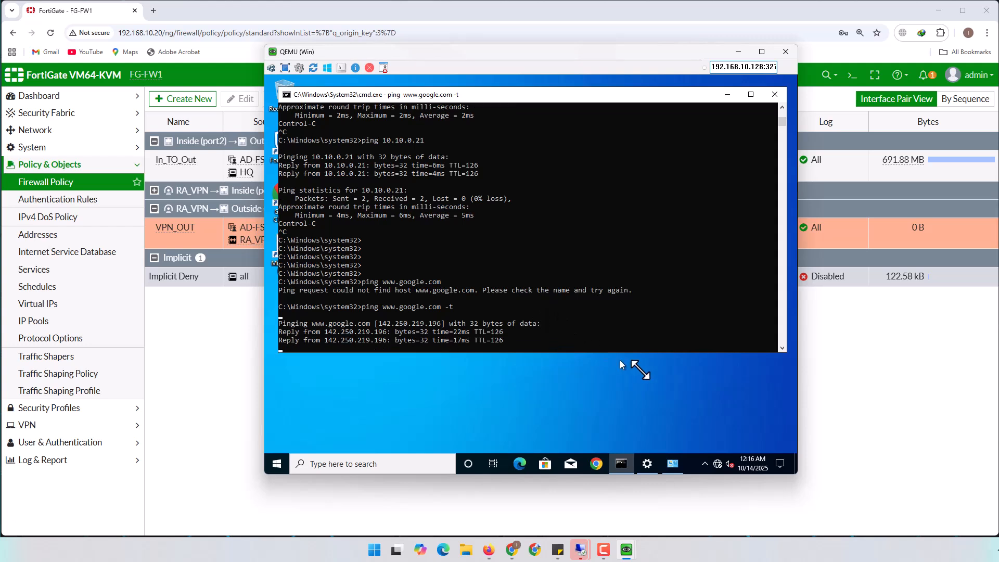
pyautogui.click(905, 358)
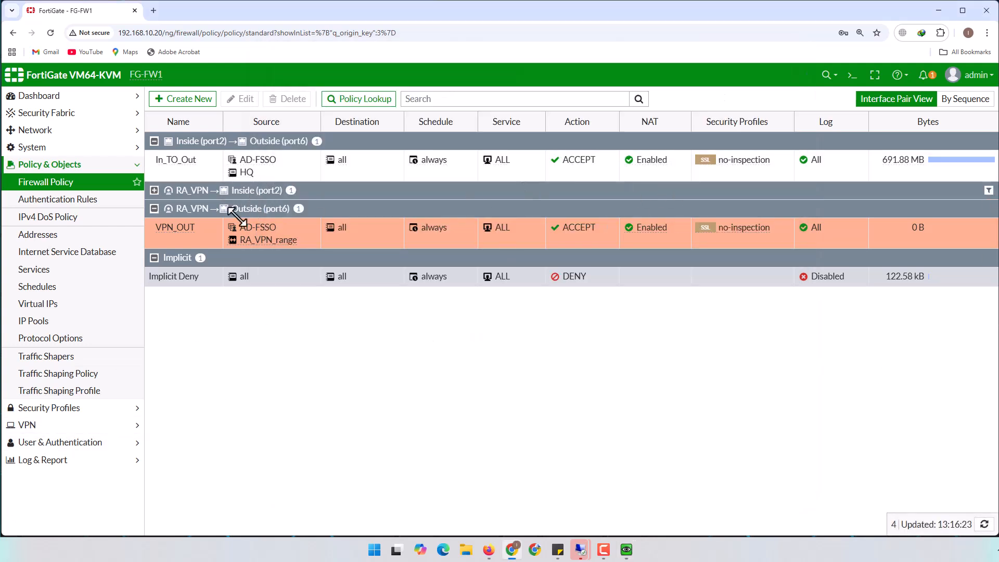
# Show VPN_OUT's matching Forward Traffic logs and refresh to see 10.10.100.11's session to 8.8.8.8
pyautogui.rightClick(174, 232)
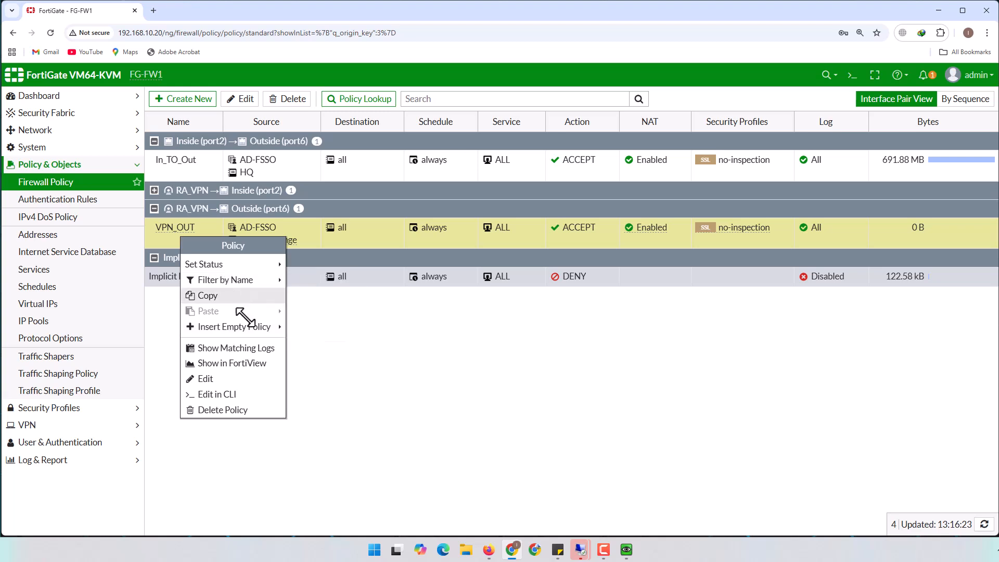
pyautogui.click(255, 349)
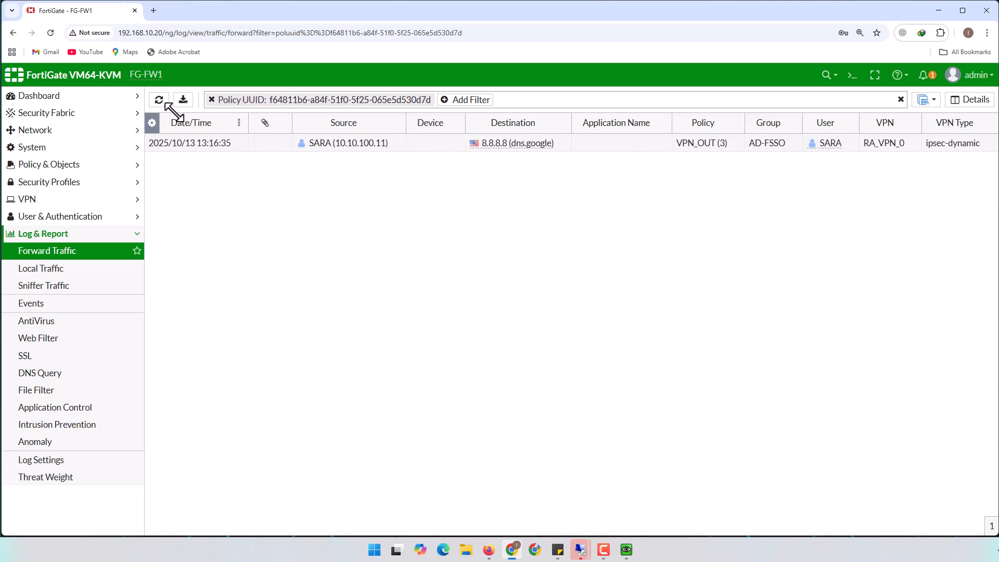
pyautogui.click(159, 99)
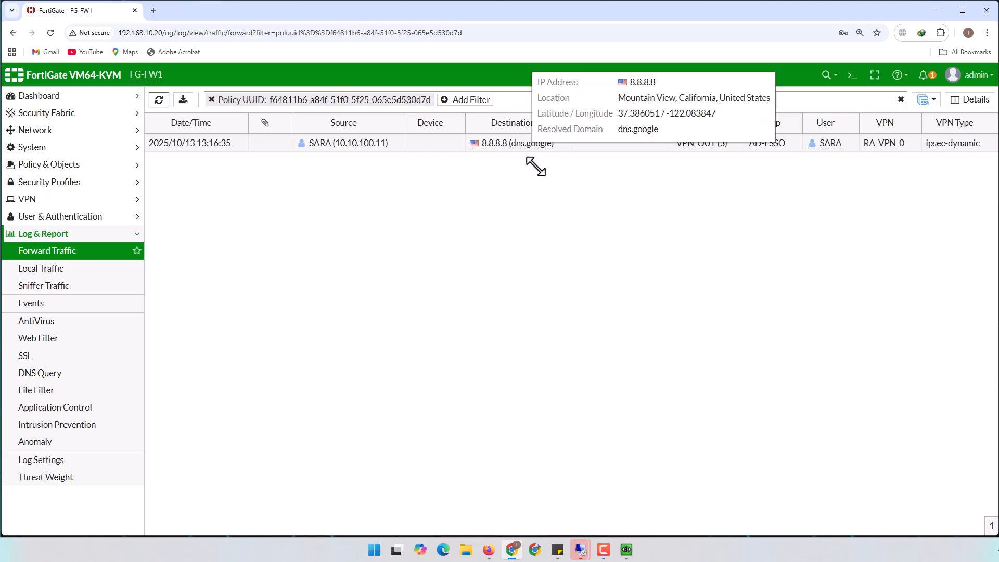
pyautogui.moveTo(518, 147)
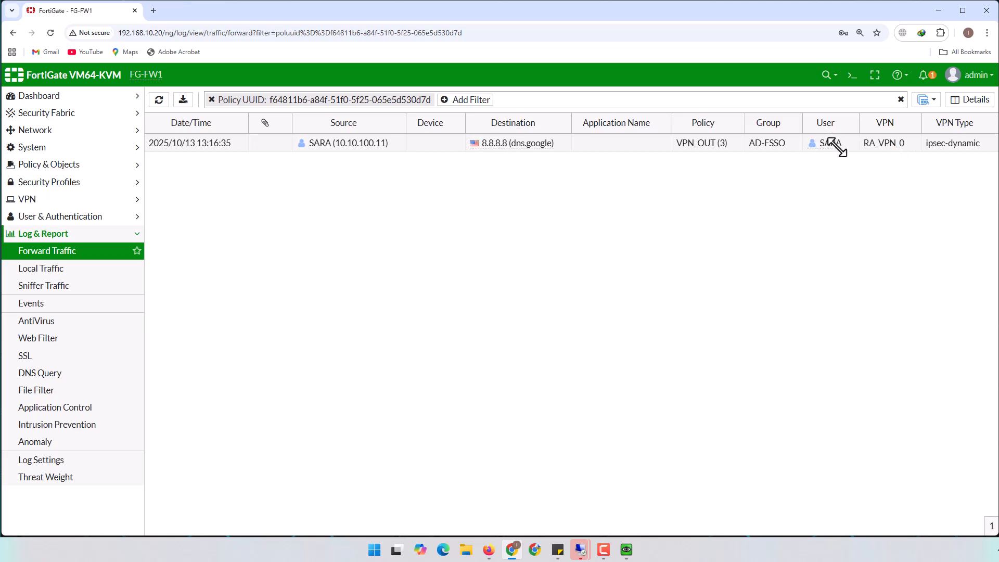
pyautogui.moveTo(832, 148)
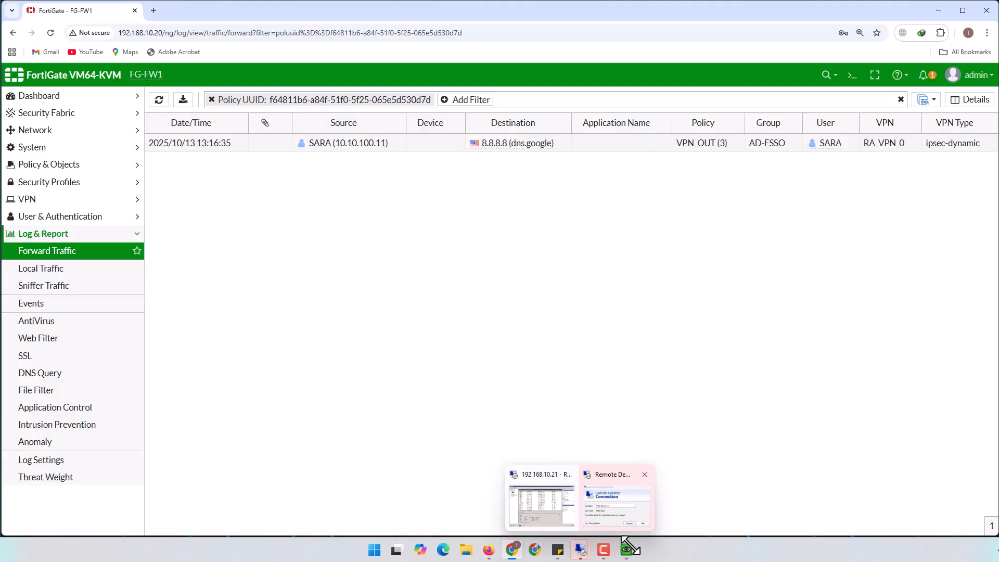
# Stop the continuous ping in the VM's Command Prompt, ending at 37 of 38 replies
pyautogui.click(626, 497)
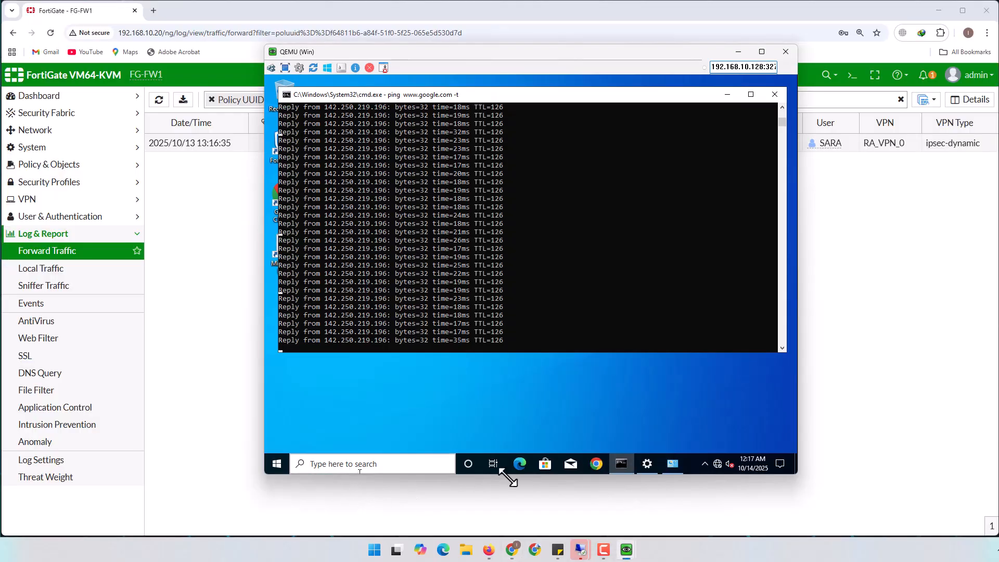
pyautogui.click(599, 463)
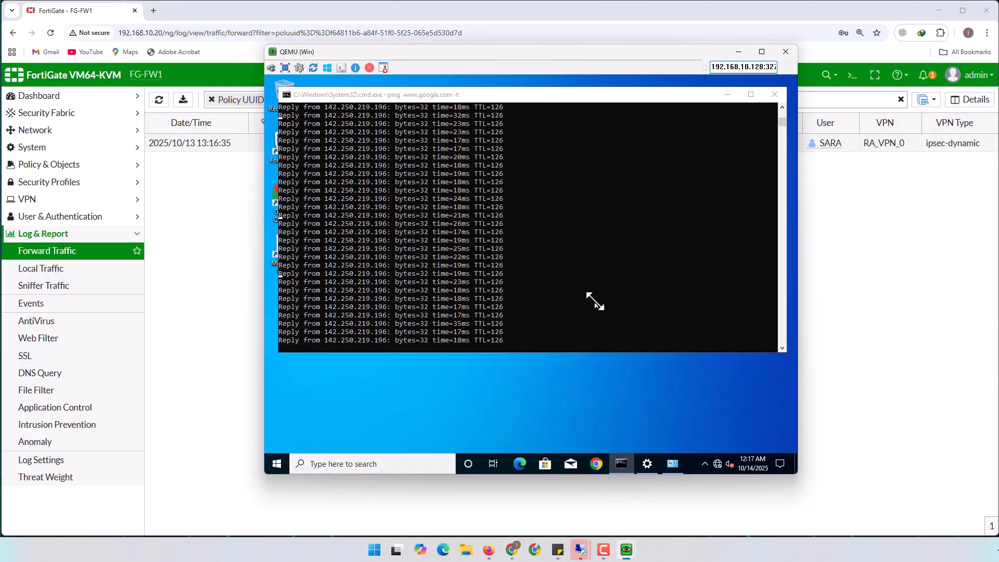
pyautogui.click(588, 214)
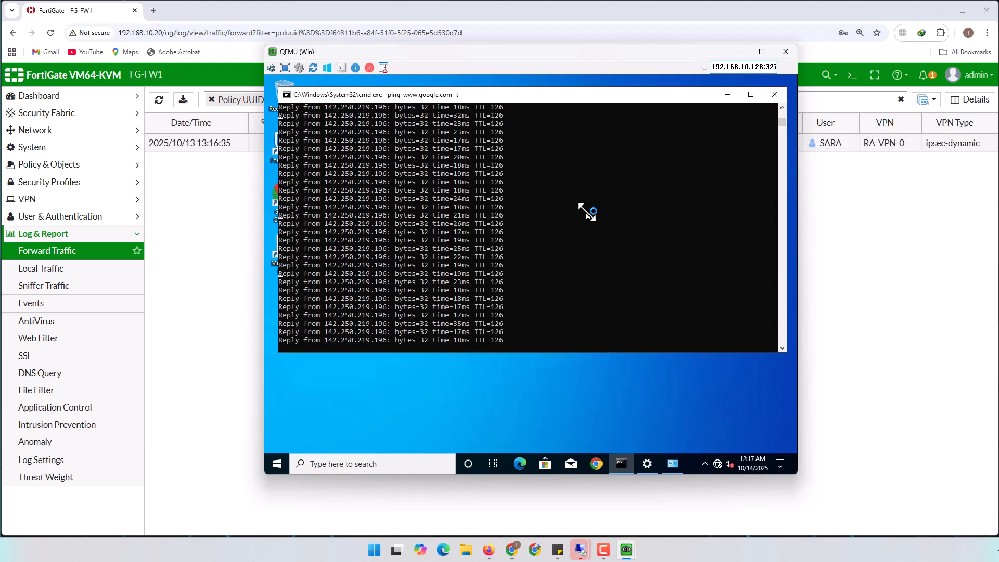
pyautogui.hotkey('ctrl', 'c')
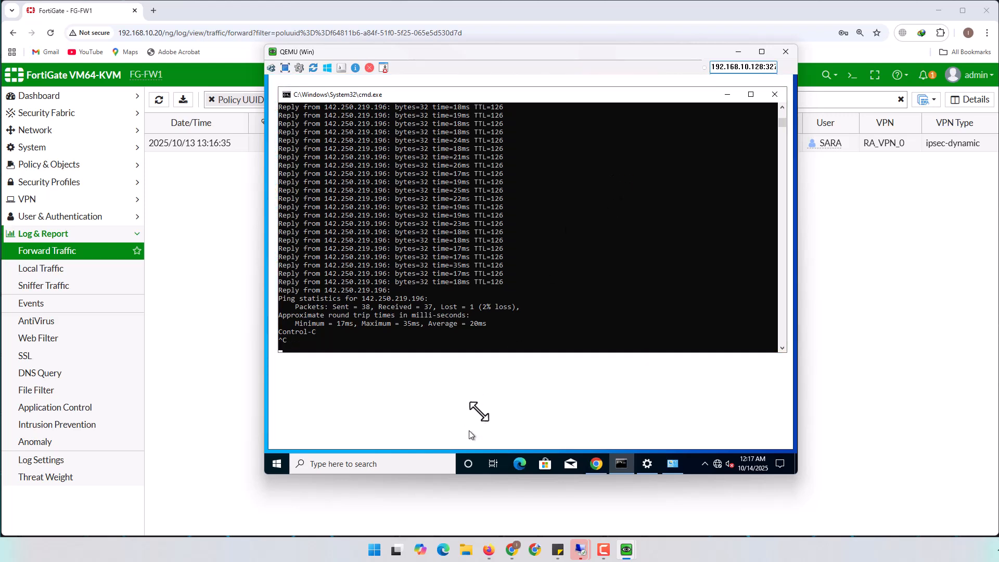
pyautogui.click(596, 463)
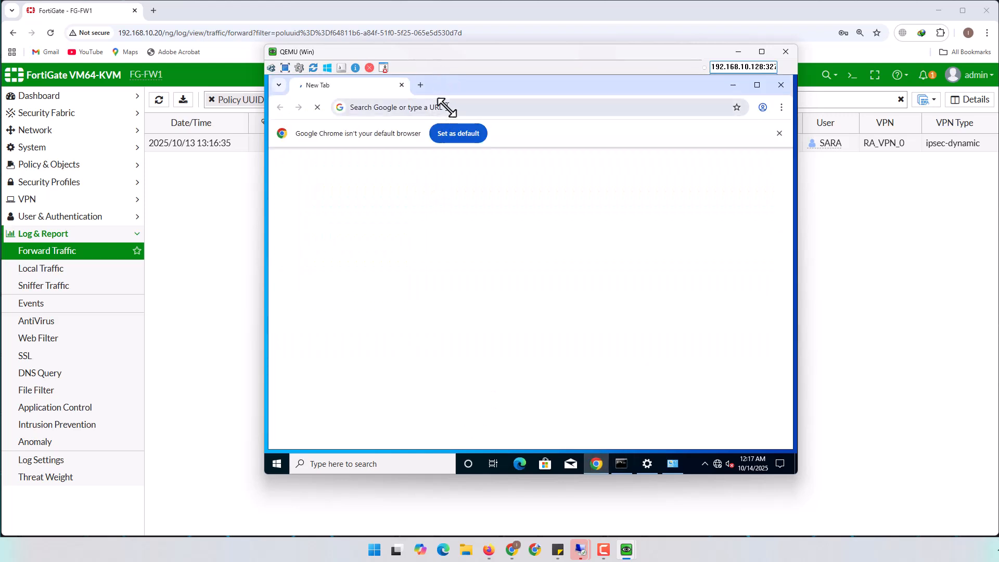
pyautogui.click(446, 106)
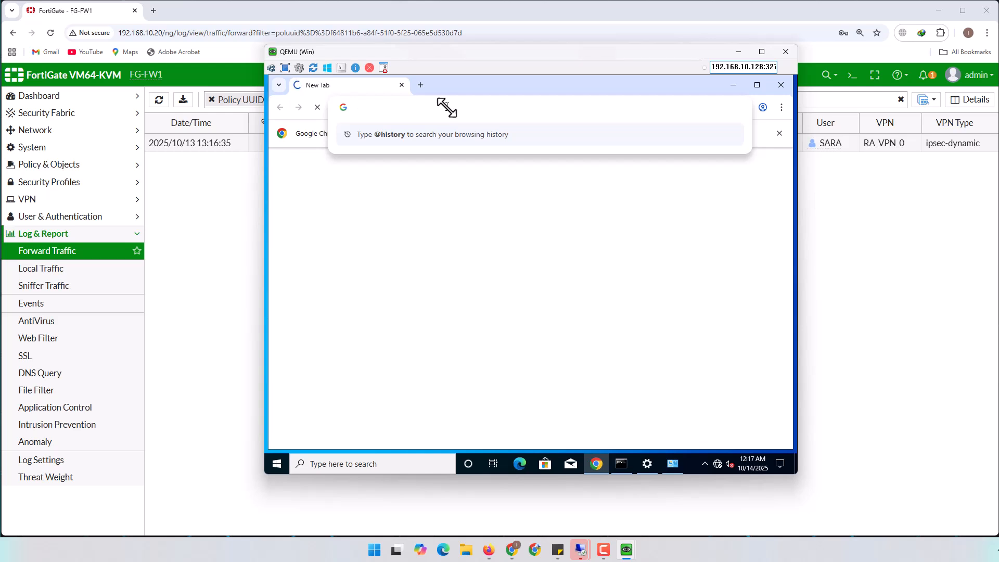
pyautogui.write('www.yout')
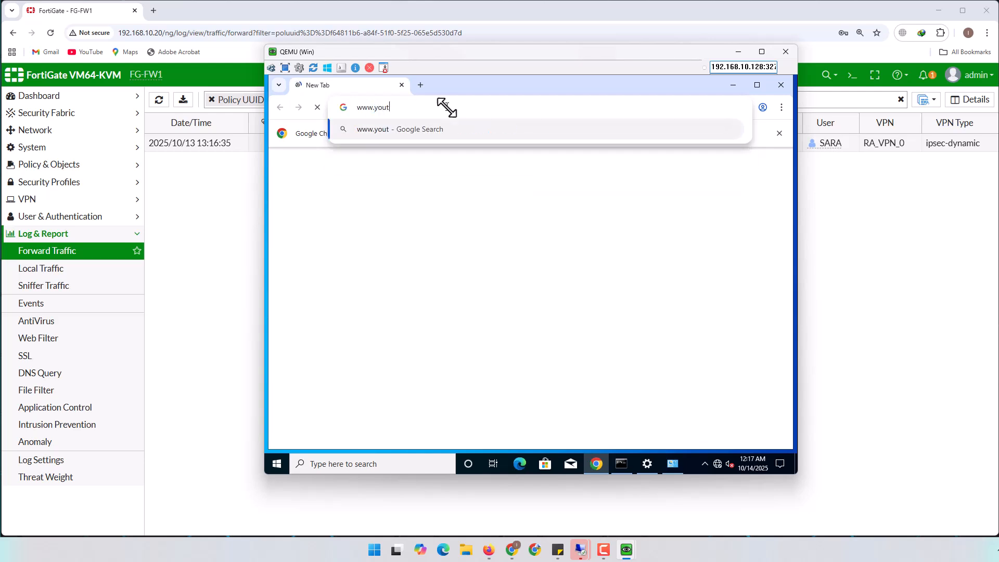
pyautogui.write('ube.com')
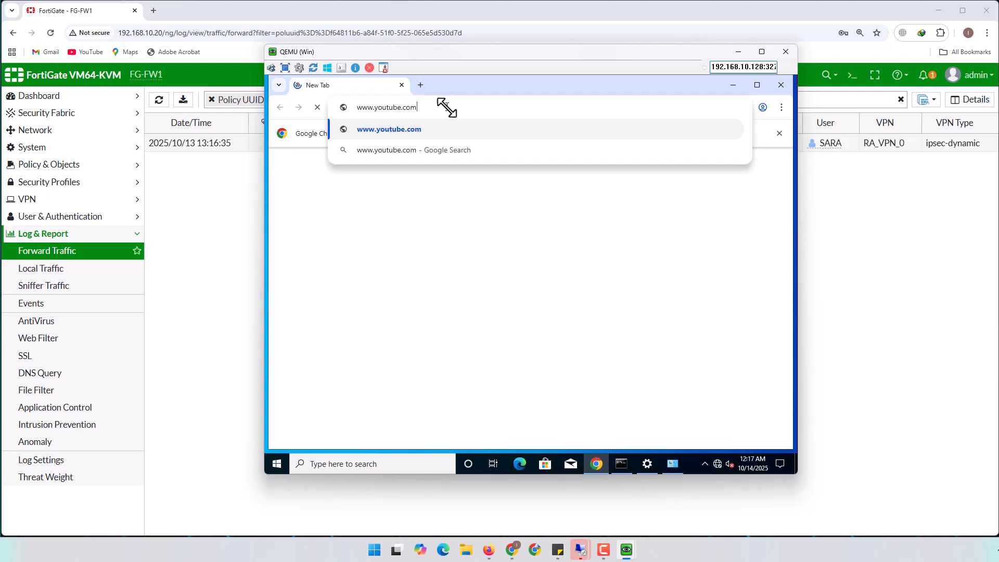
pyautogui.press('Return')
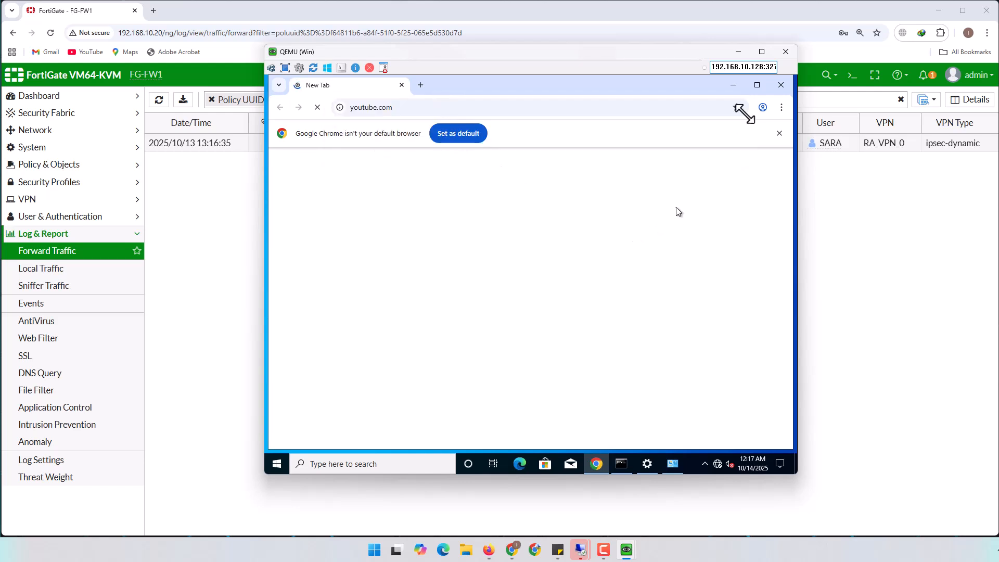
pyautogui.click(738, 51)
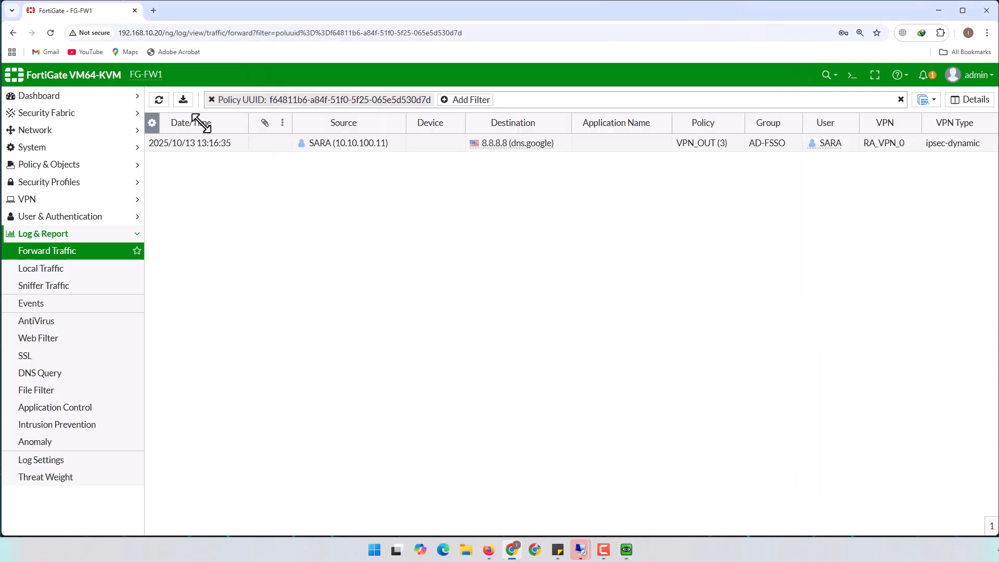
# Refresh the VPN_OUT traffic log to list 12 sessions and narrow the Application Name column
pyautogui.click(158, 100)
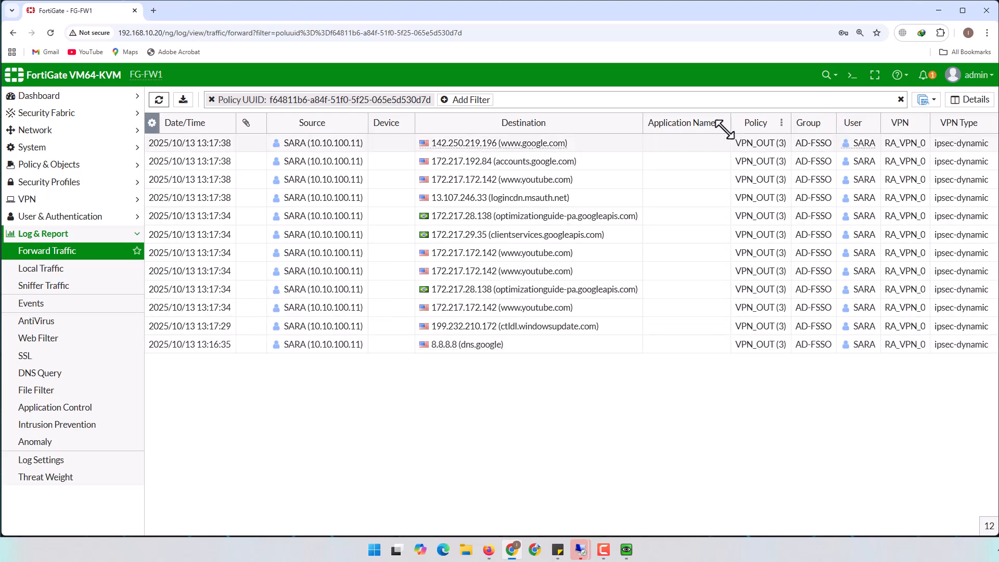
pyautogui.moveTo(725, 125); pyautogui.dragTo(690, 121)
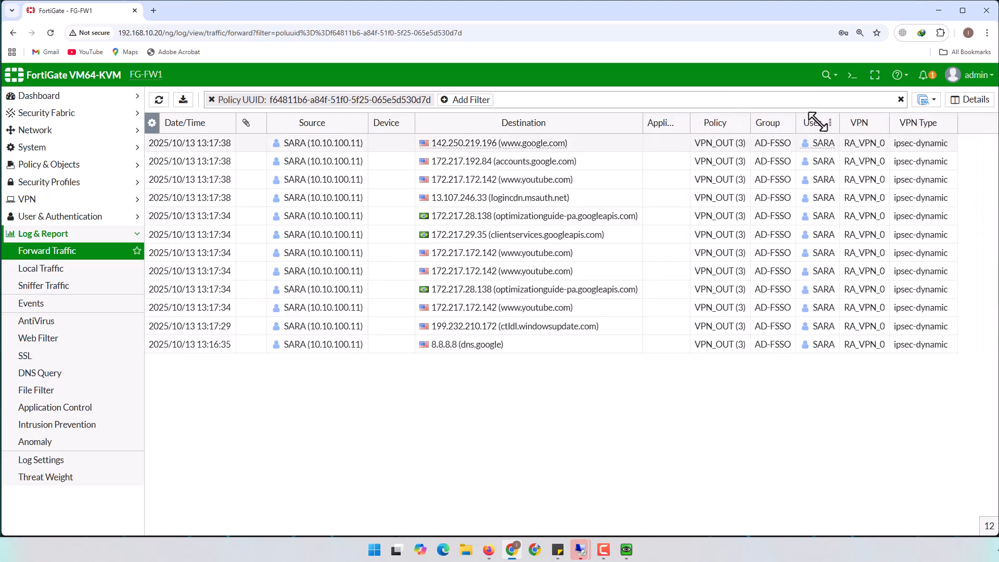